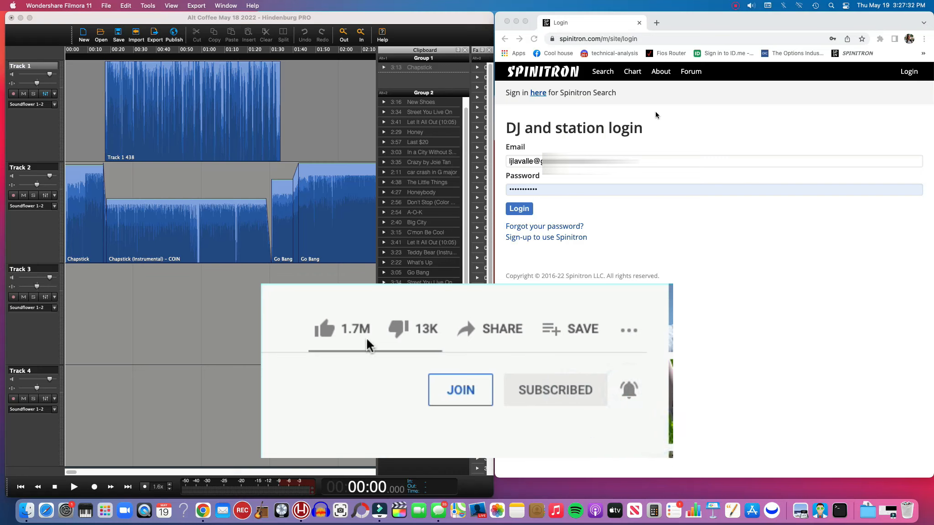
Log in to the Spinitron DJ account and look over the home page's upcoming shows and own playlists
{"action": "left_click", "coordinate": [518, 211]}
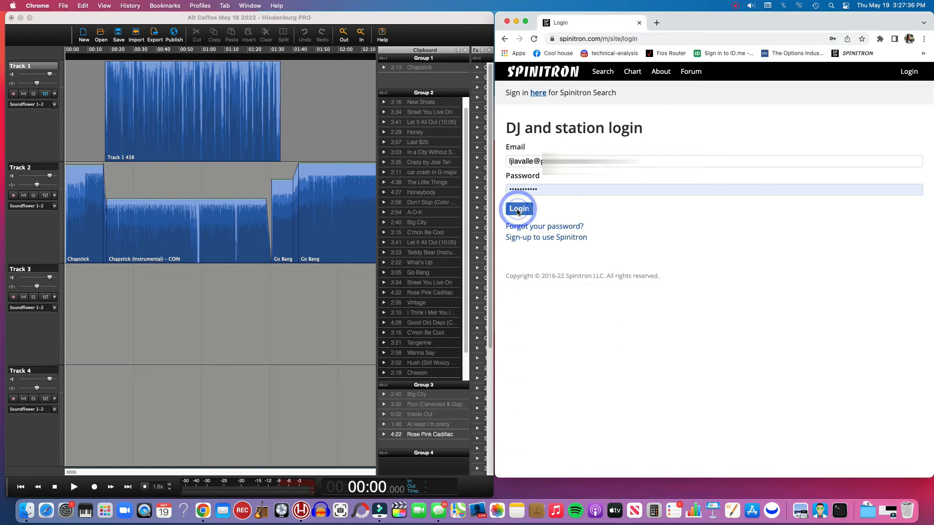
{"action": "left_click", "coordinate": [519, 211]}
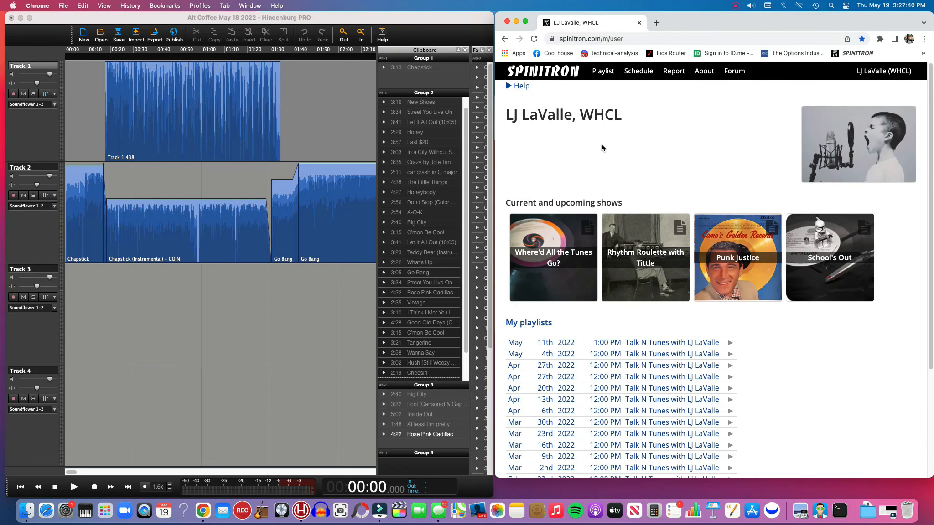
{"action": "scroll", "coordinate": [601, 148], "scroll_direction": "down", "scroll_amount": 1}
{"action": "scroll", "coordinate": [601, 147], "scroll_direction": "down", "scroll_amount": 1}
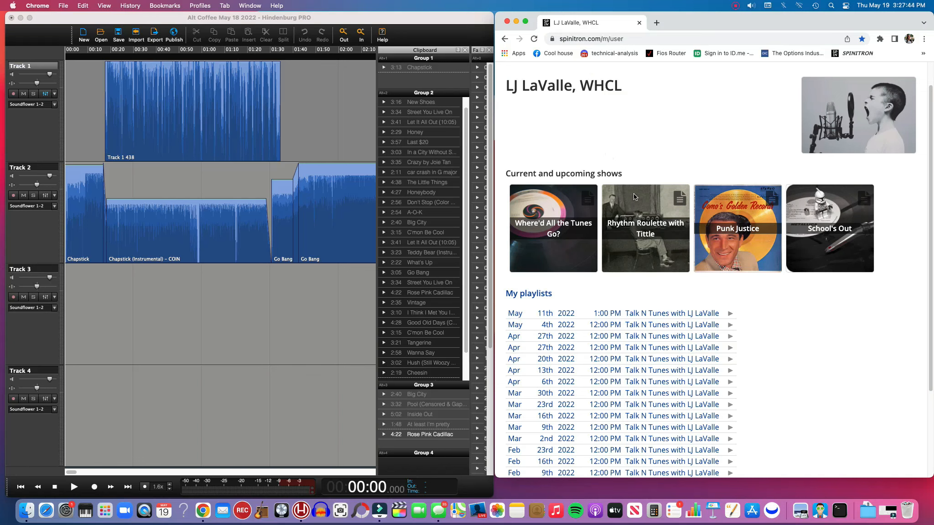
{"action": "scroll", "coordinate": [618, 157], "scroll_direction": "up", "scroll_amount": 1}
{"action": "scroll", "coordinate": [619, 156], "scroll_direction": "up", "scroll_amount": 1}
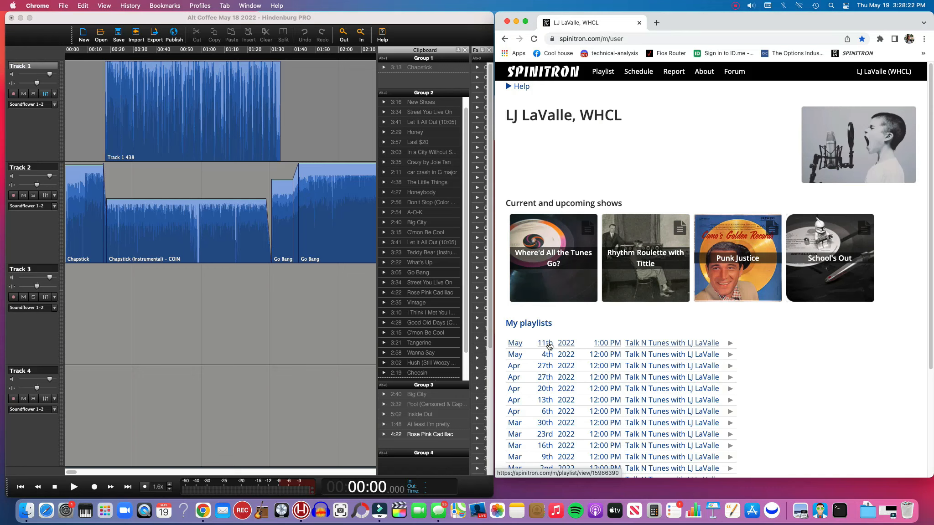
Start a new playlist for the Talk N Tunes show, filtering the show titles by "talk"
{"action": "left_click", "coordinate": [603, 73]}
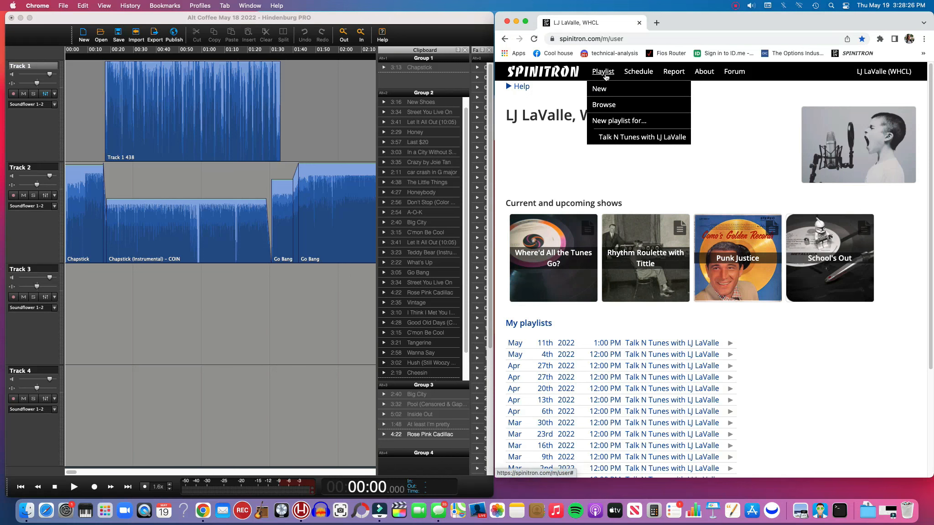
{"action": "left_click", "coordinate": [600, 88]}
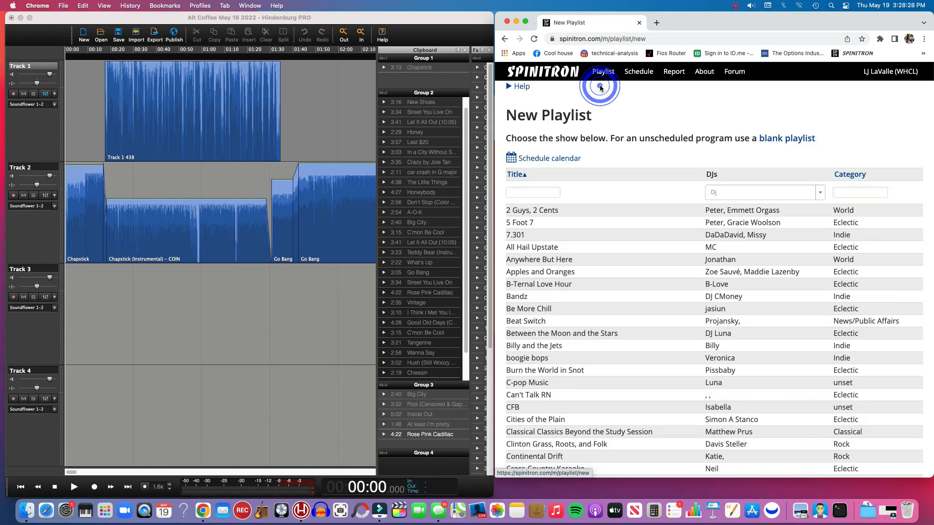
{"action": "left_click", "coordinate": [541, 193]}
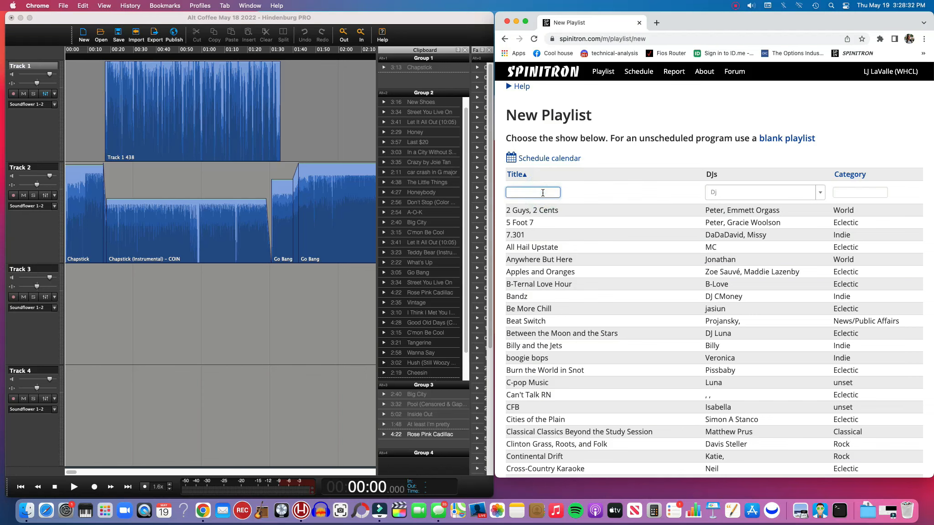
{"action": "type", "text": "talk"}
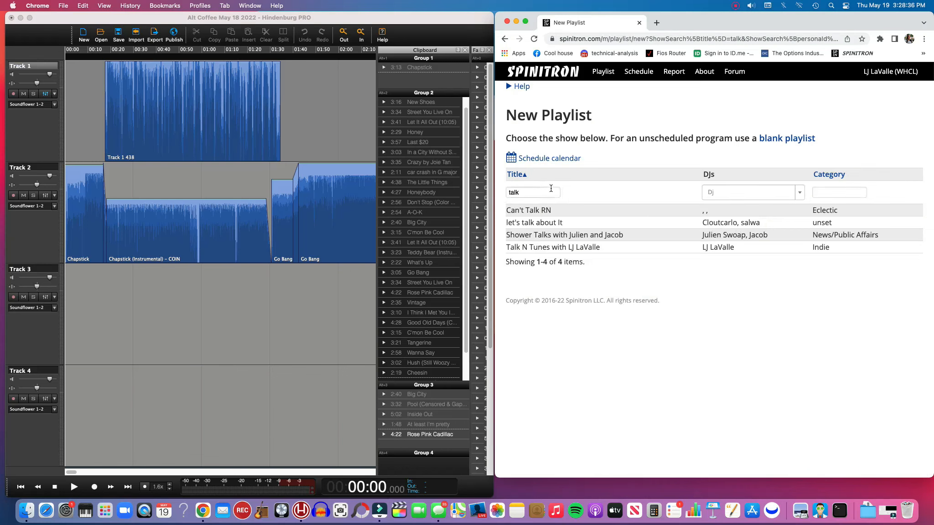
{"action": "left_click", "coordinate": [567, 247]}
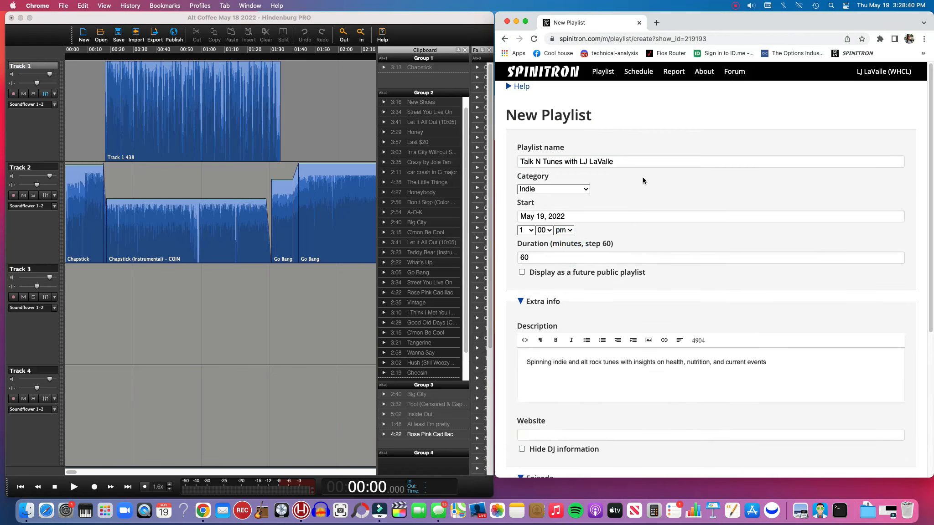
Set the playlist's start to May 18, 2022 at 12:00 pm
{"action": "left_click", "coordinate": [541, 217]}
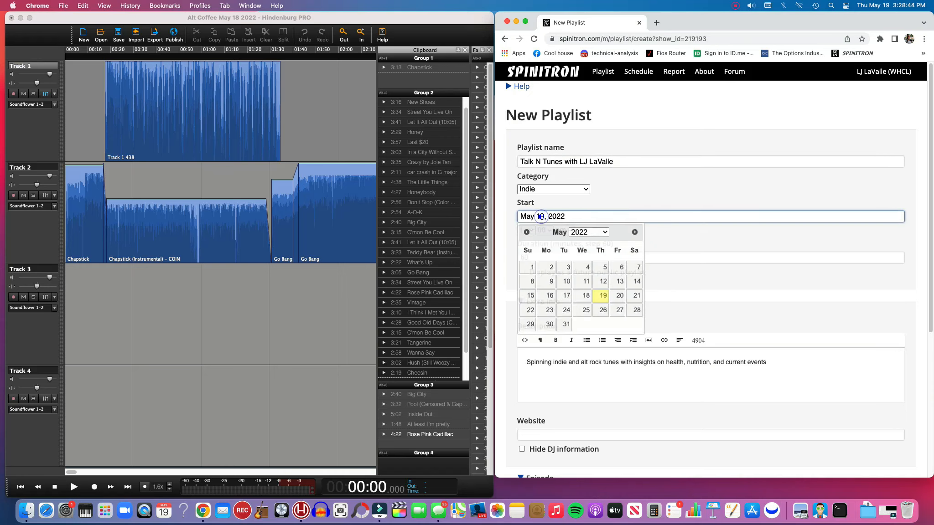
{"action": "left_click", "coordinate": [587, 296]}
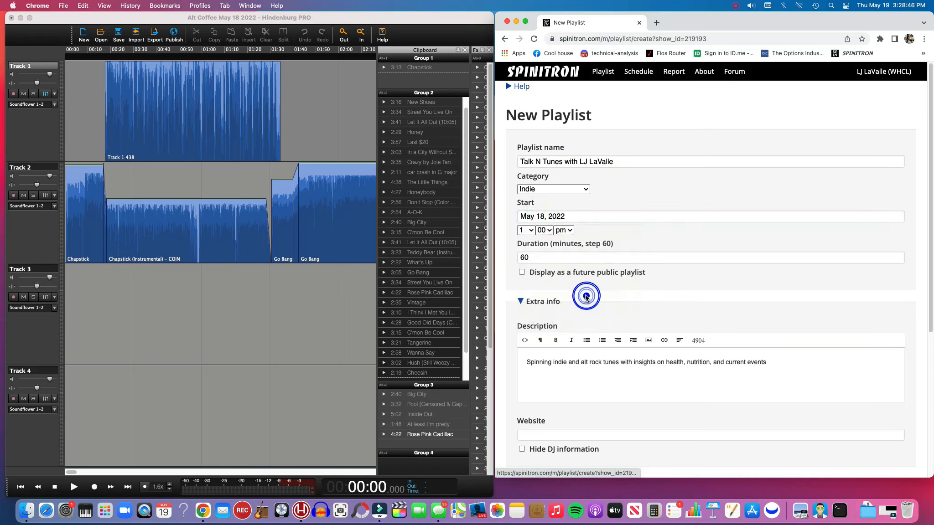
{"action": "left_click", "coordinate": [529, 231]}
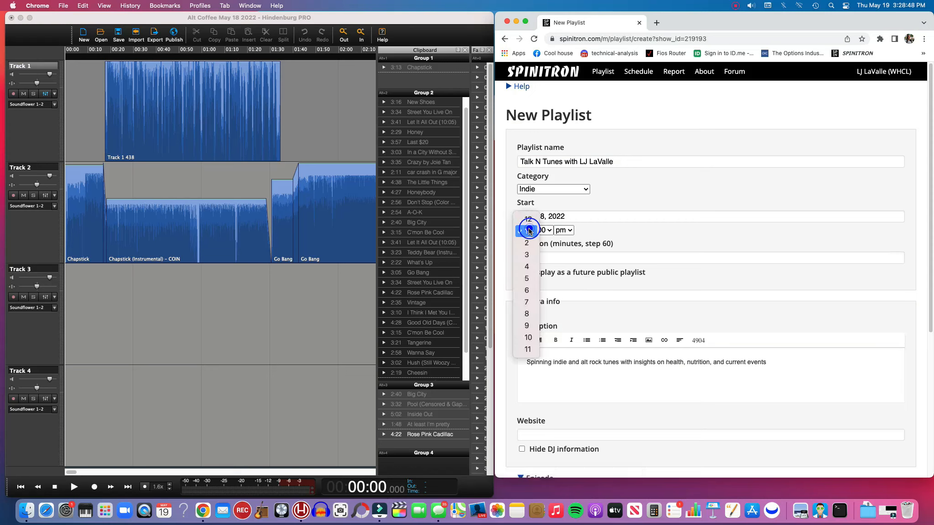
{"action": "left_click", "coordinate": [528, 217]}
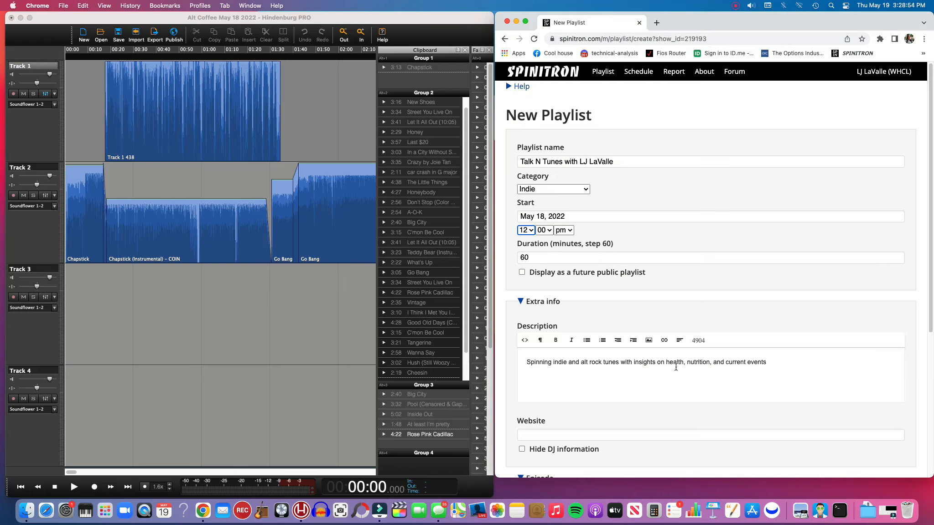
Add the line Now know as "alt coffee" below the existing text in the playlist's description
{"action": "scroll", "coordinate": [676, 367], "scroll_direction": "down", "scroll_amount": 5}
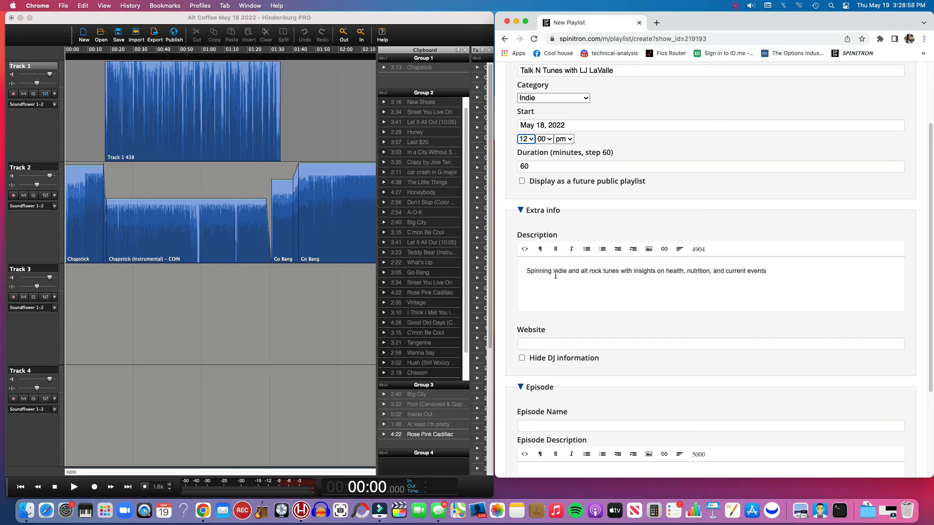
{"action": "left_click", "coordinate": [767, 272]}
{"action": "key", "text": "Return"}
{"action": "key", "text": "Return"}
{"action": "type", "text": "Nowkn"}
{"action": "key", "text": "BackSpace"}
{"action": "key", "text": "BackSpace"}
{"action": "type", "text": "know as \"alt coffee\""}
Enter "May 11 2022" as the episode name
{"action": "scroll", "coordinate": [816, 394], "scroll_direction": "down", "scroll_amount": 3}
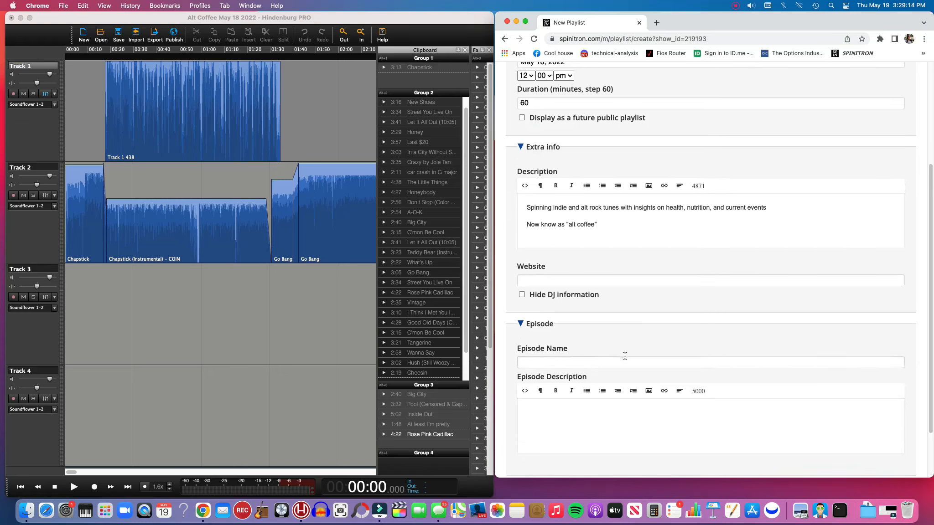
{"action": "left_click", "coordinate": [624, 360]}
{"action": "type", "text": "May 11 "}
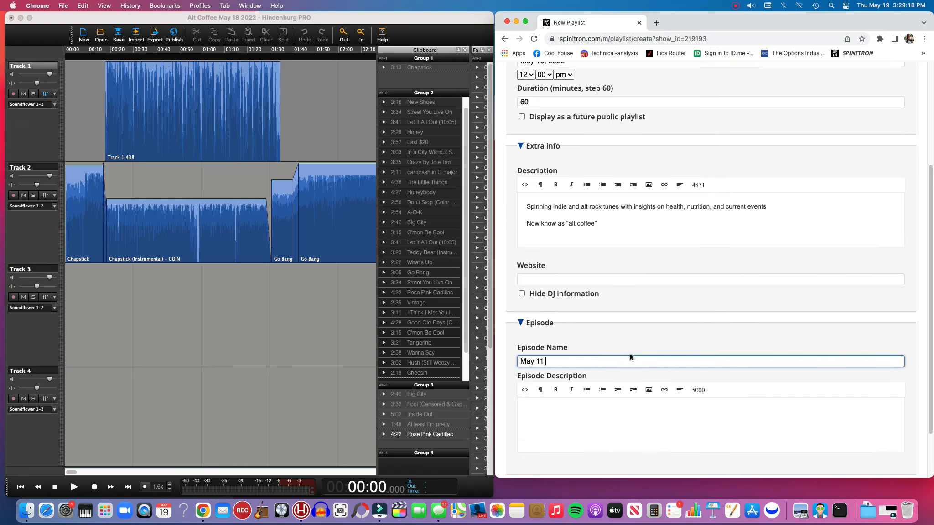
{"action": "type", "text": "2022"}
Enter Now known as "Alt Coffee" as the episode description and submit the new playlist
{"action": "left_click", "coordinate": [759, 400]}
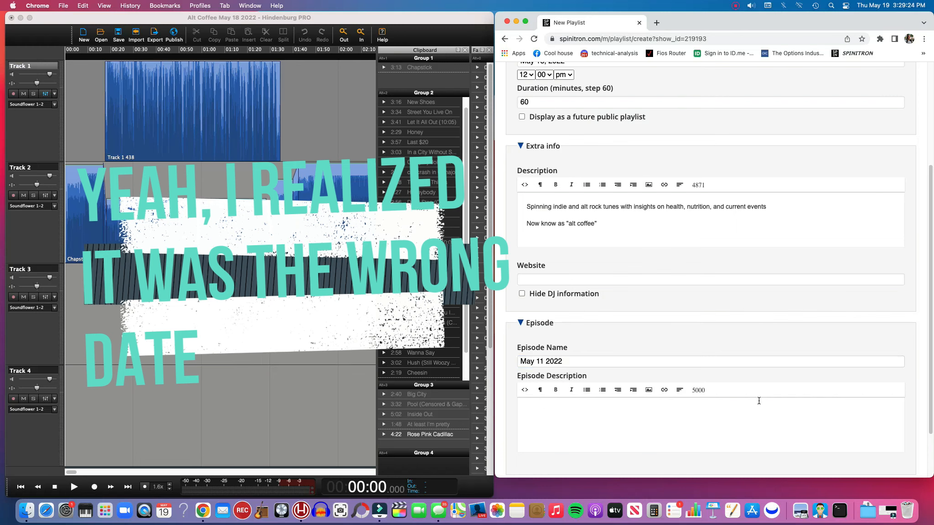
{"action": "type", "text": "Now "}
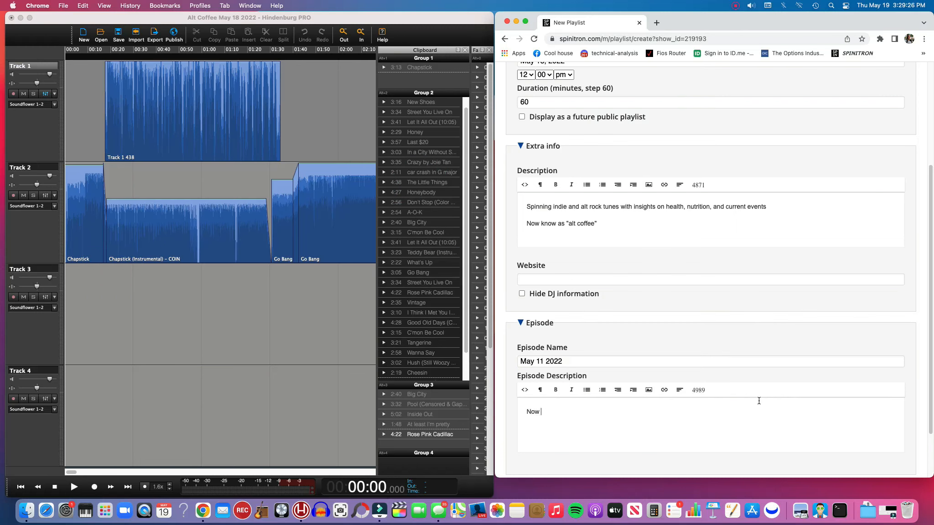
{"action": "type", "text": "known as \"Alt Coffee\""}
{"action": "scroll", "coordinate": [675, 351], "scroll_direction": "down", "scroll_amount": 1}
{"action": "scroll", "coordinate": [637, 332], "scroll_direction": "down", "scroll_amount": 3}
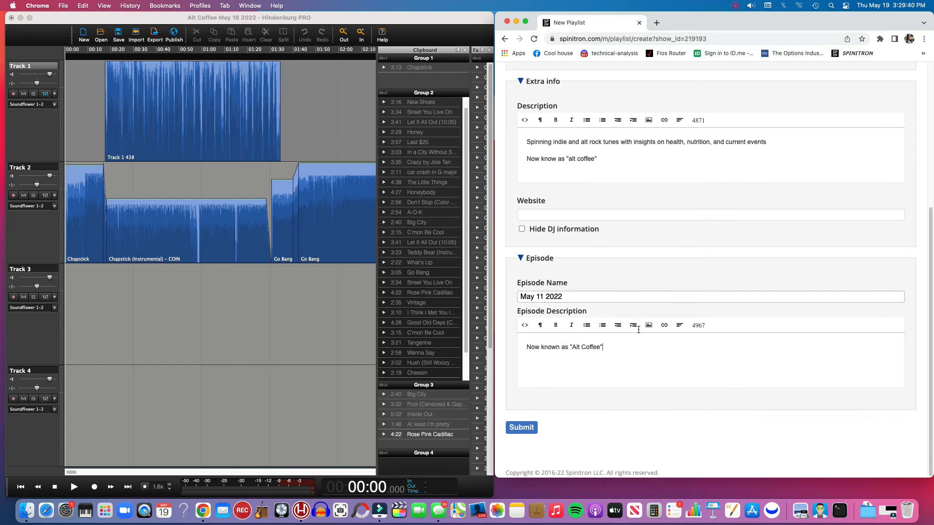
{"action": "left_click", "coordinate": [521, 428]}
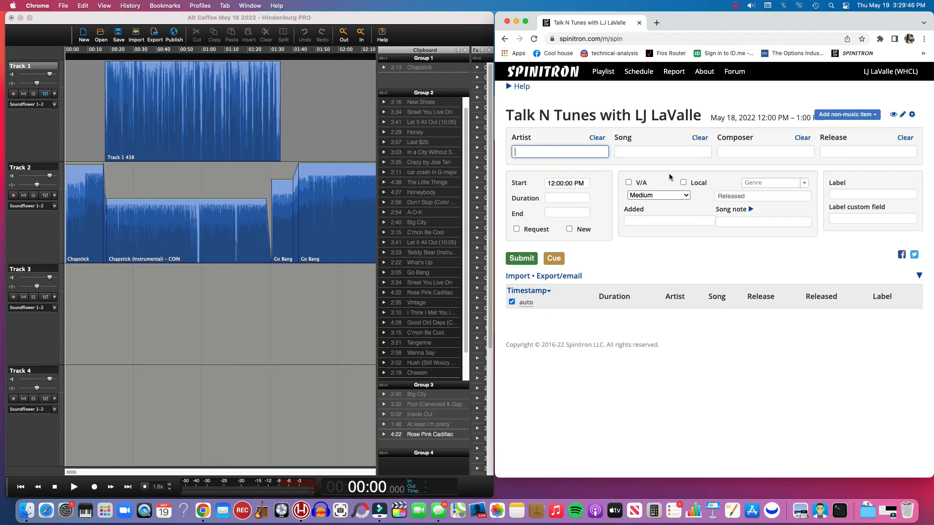
Switch to Hindenburg and place the playhead where the first Go Bang clip begins to check how long Chapstick plays
{"action": "left_click", "coordinate": [100, 284]}
{"action": "left_click", "coordinate": [85, 281]}
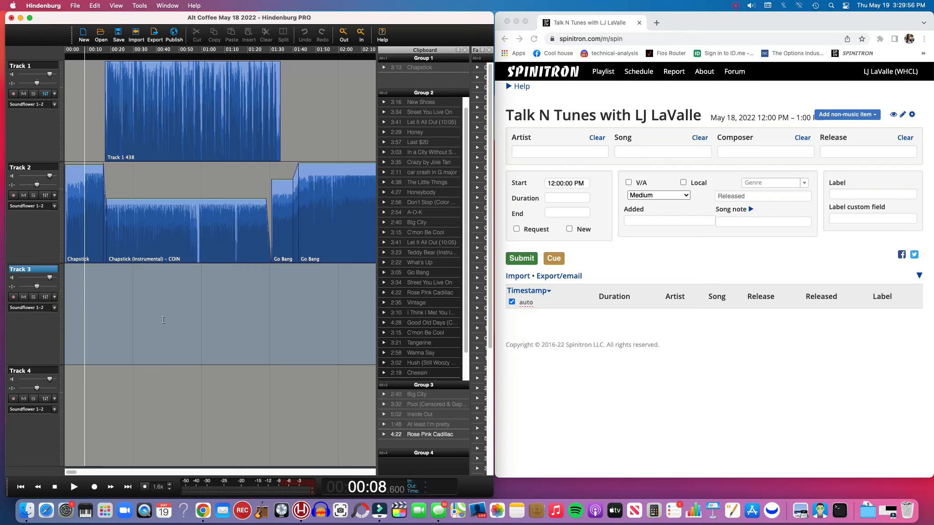
{"action": "left_click", "coordinate": [271, 269]}
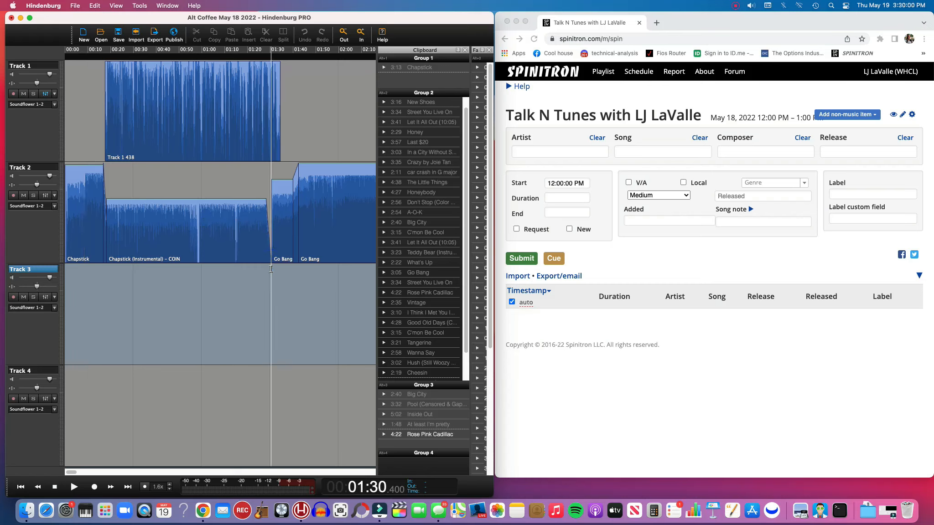
Switch back to the Spinitron playlist and set the artist of the first song entry to Coin
{"action": "left_click", "coordinate": [568, 151]}
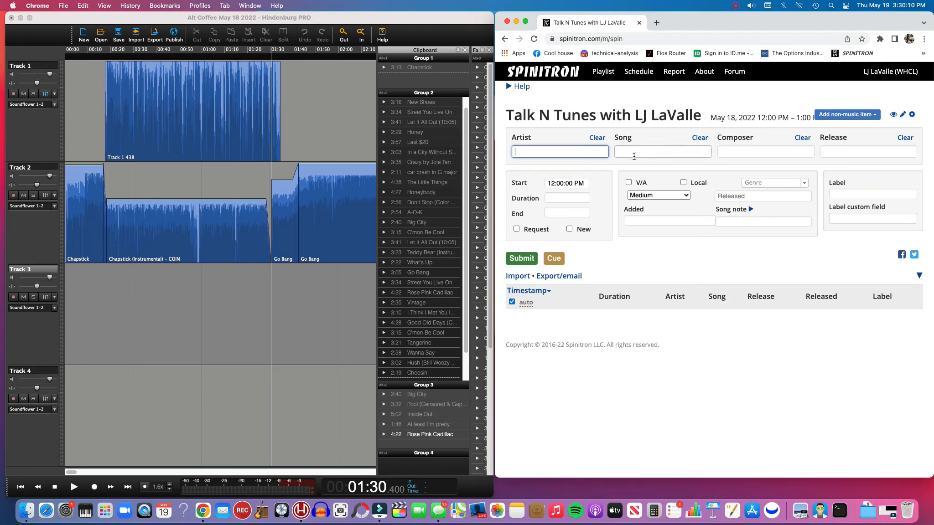
{"action": "left_click", "coordinate": [661, 153]}
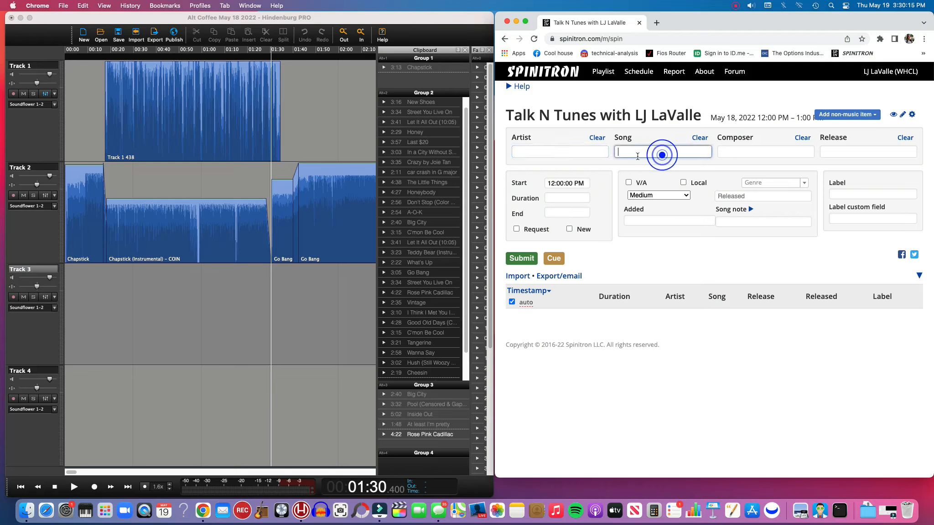
{"action": "left_click", "coordinate": [568, 153]}
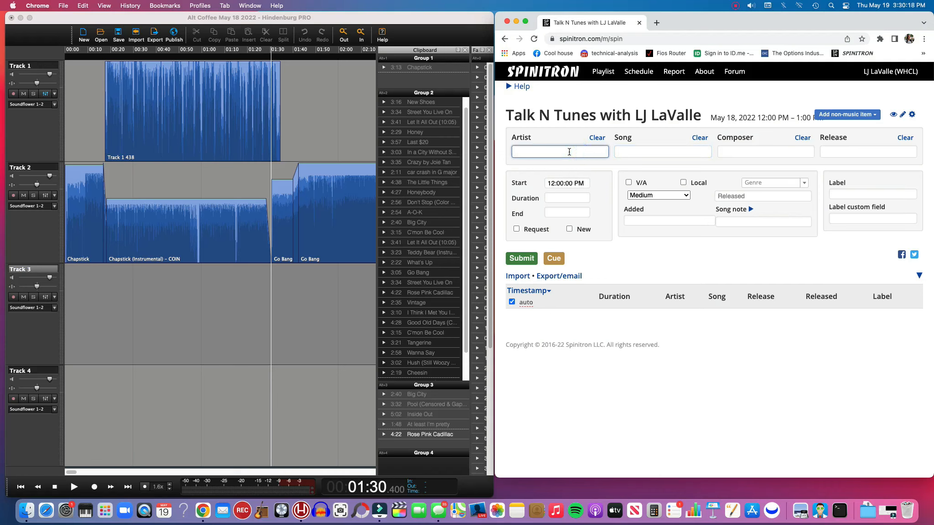
{"action": "type", "text": "coin"}
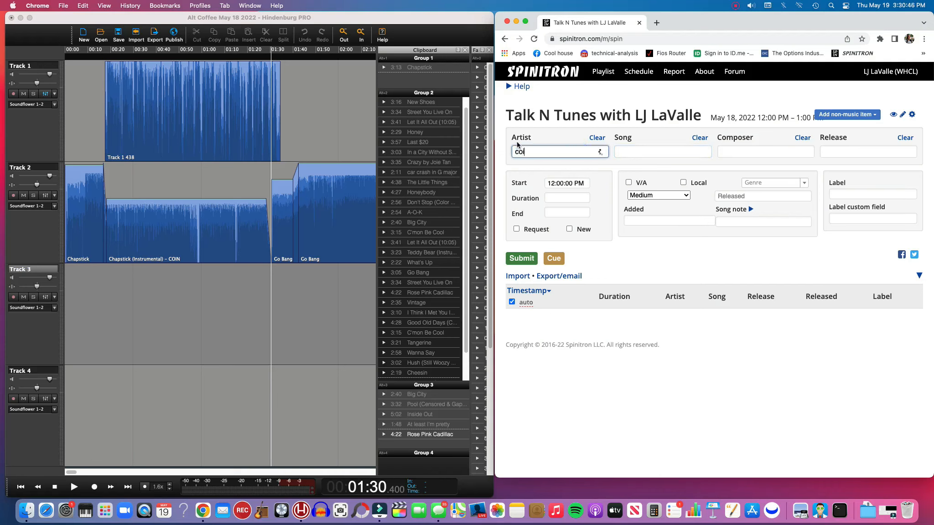
{"action": "type", "text": "n"}
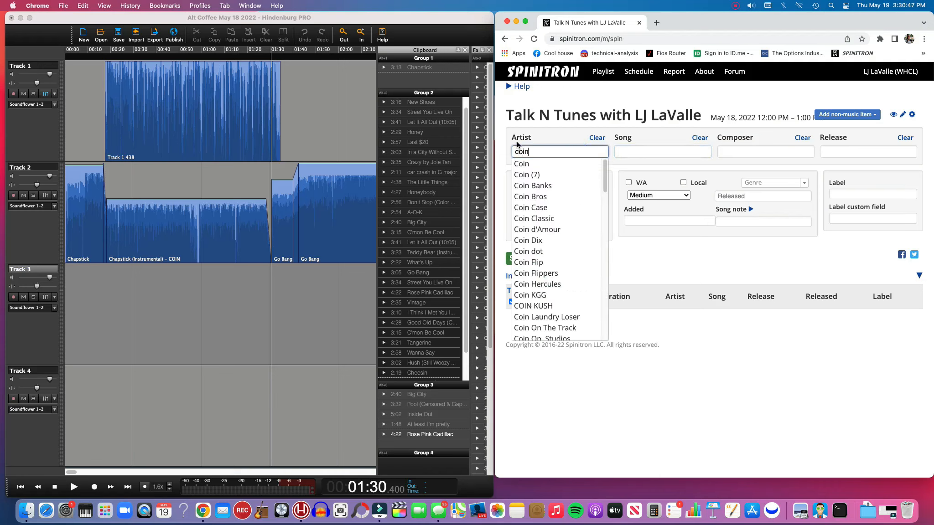
{"action": "left_click", "coordinate": [542, 164]}
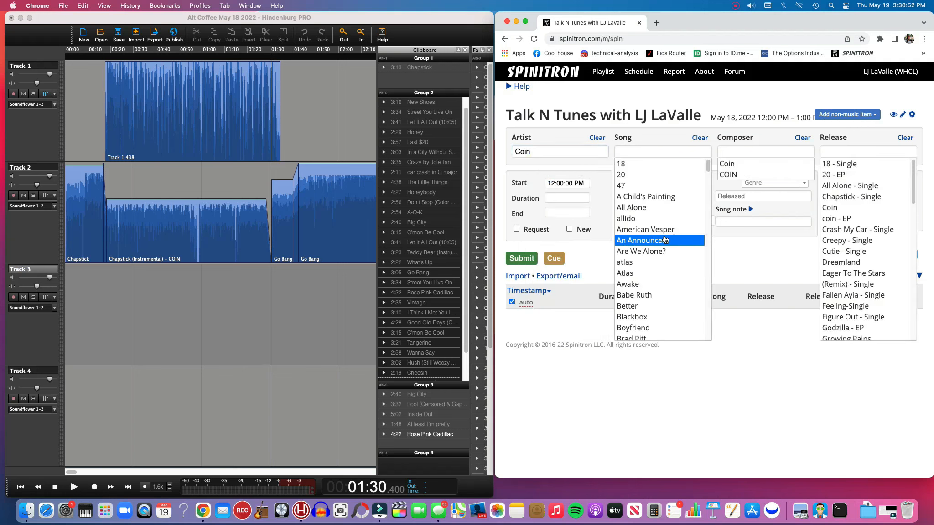
Choose the song Chapstick with composer COIN and release "Chapstick - Single" for the entry
{"action": "scroll", "coordinate": [661, 240], "scroll_direction": "down", "scroll_amount": 4}
{"action": "scroll", "coordinate": [665, 239], "scroll_direction": "down", "scroll_amount": 5}
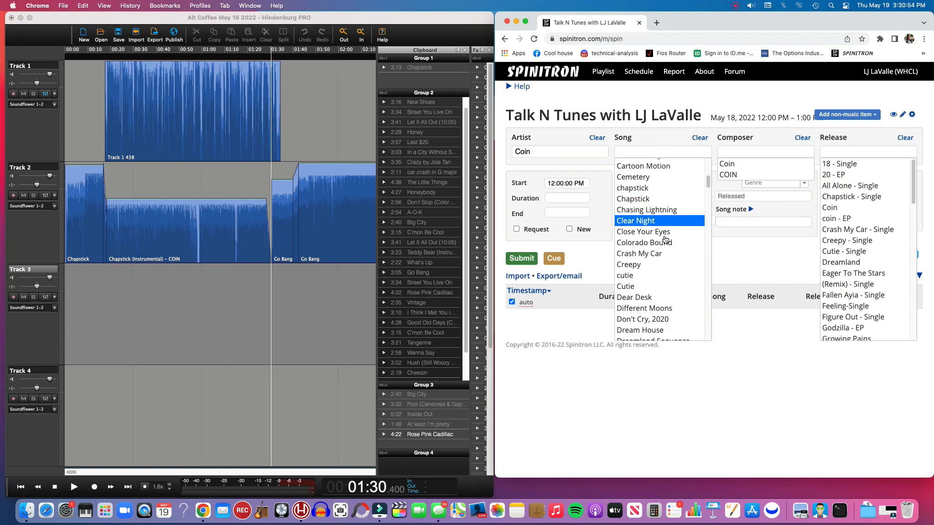
{"action": "scroll", "coordinate": [664, 239], "scroll_direction": "down", "scroll_amount": 1}
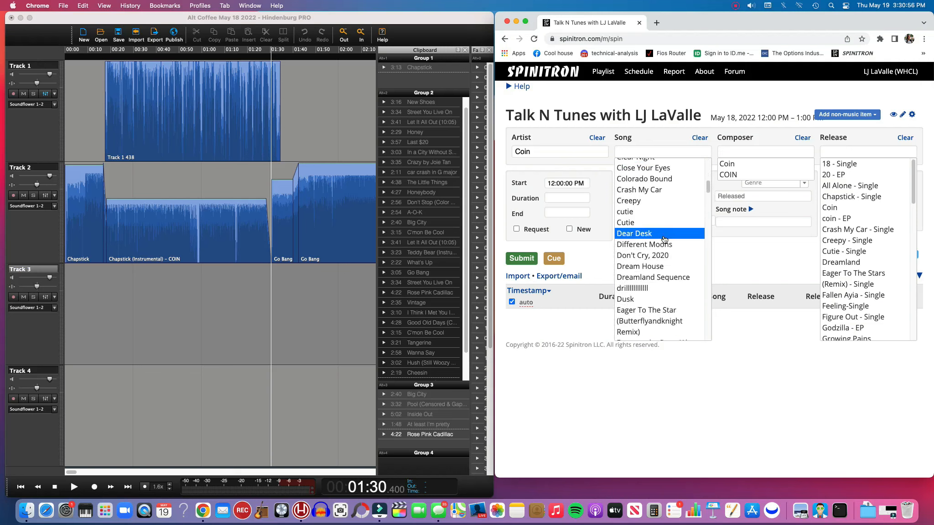
{"action": "scroll", "coordinate": [664, 240], "scroll_direction": "up", "scroll_amount": 5}
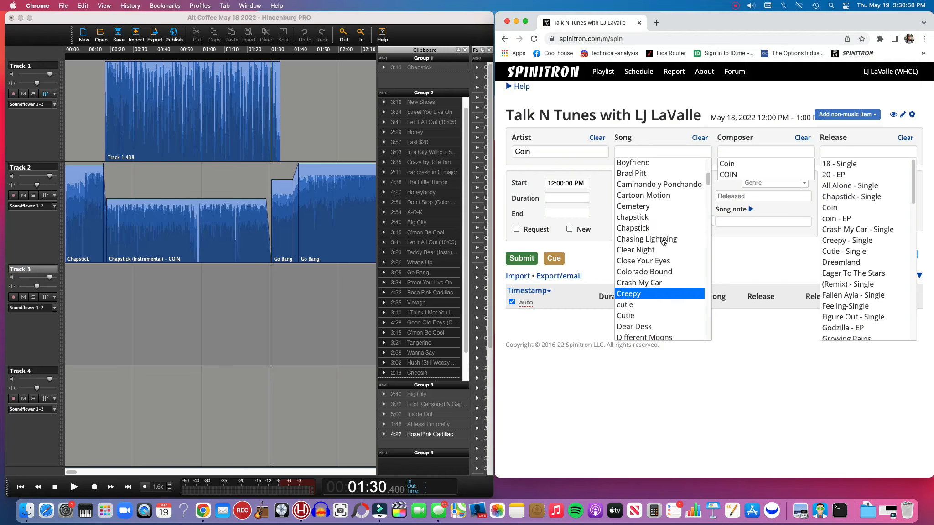
{"action": "left_click", "coordinate": [638, 229]}
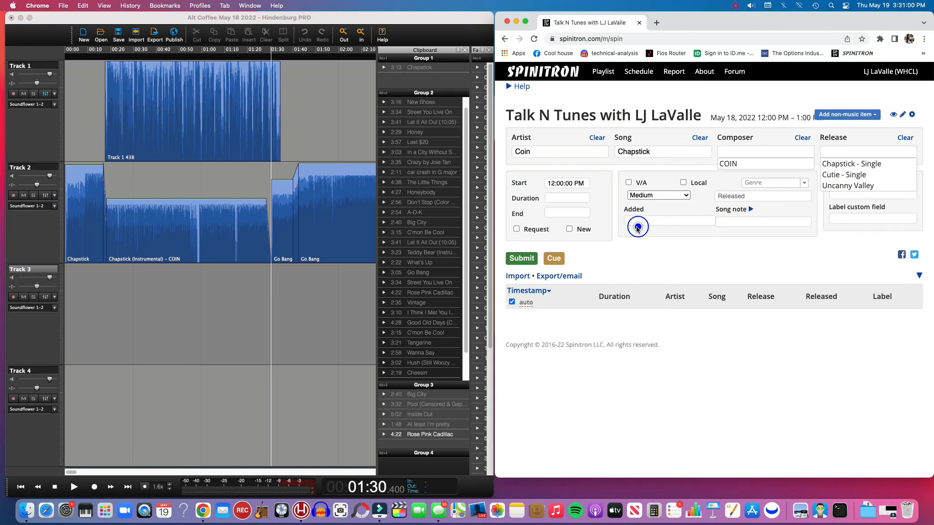
{"action": "left_click", "coordinate": [736, 165]}
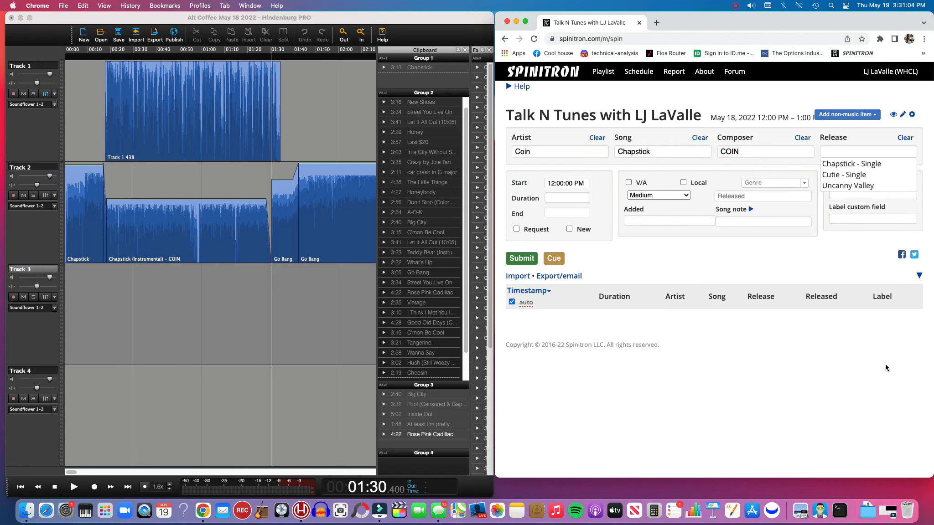
{"action": "left_click", "coordinate": [868, 164]}
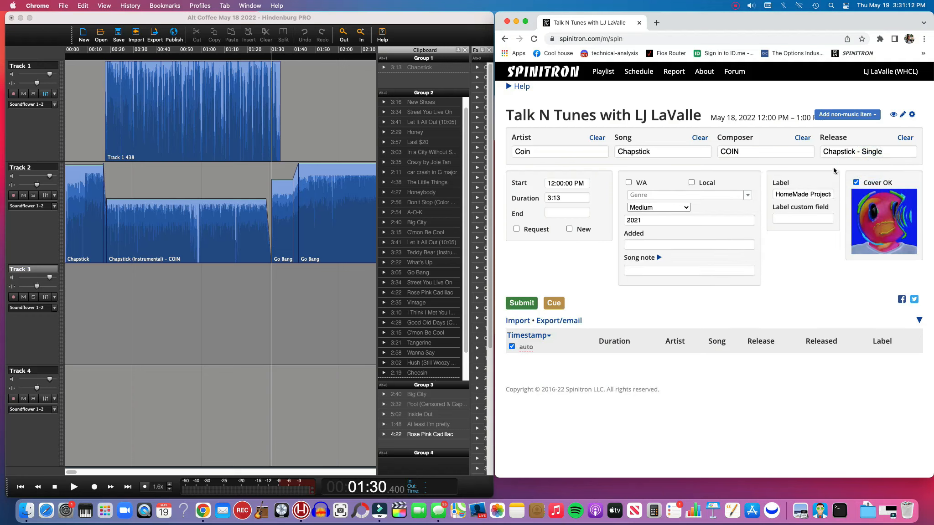
Set the duration of the Chapstick entry to 1.30 and submit it to the playlist
{"action": "triple_click", "coordinate": [547, 198]}
{"action": "type", "text": "1"}
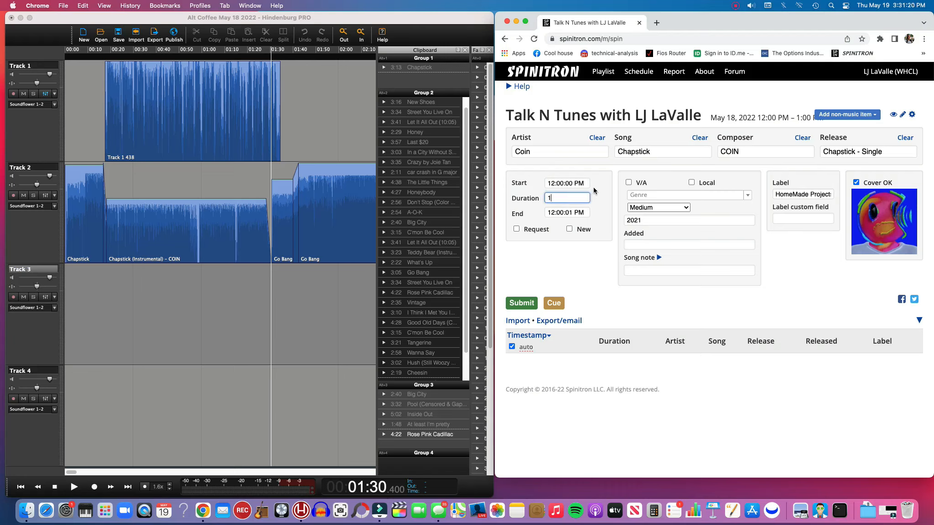
{"action": "type", "text": ".30"}
{"action": "key", "text": "Return"}
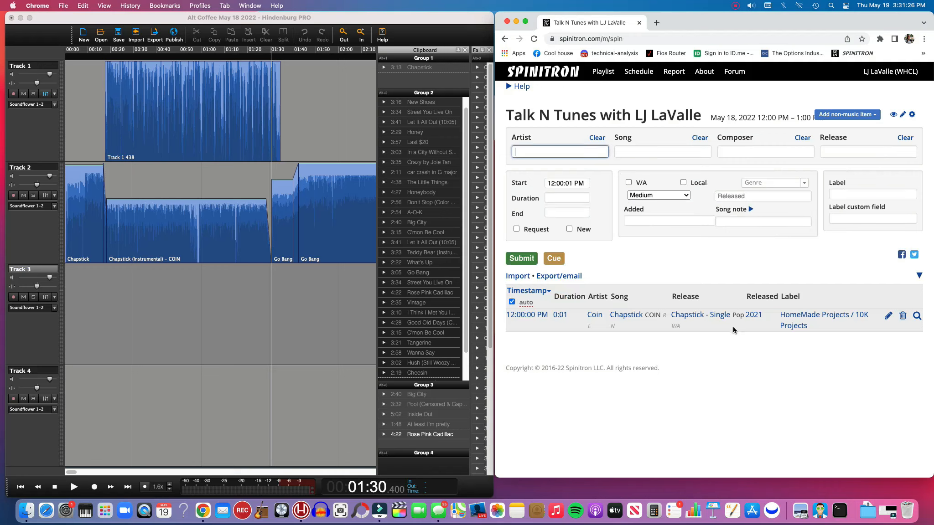
Set the start time of the second song entry to 12:01:30 PM
{"action": "left_click", "coordinate": [556, 326]}
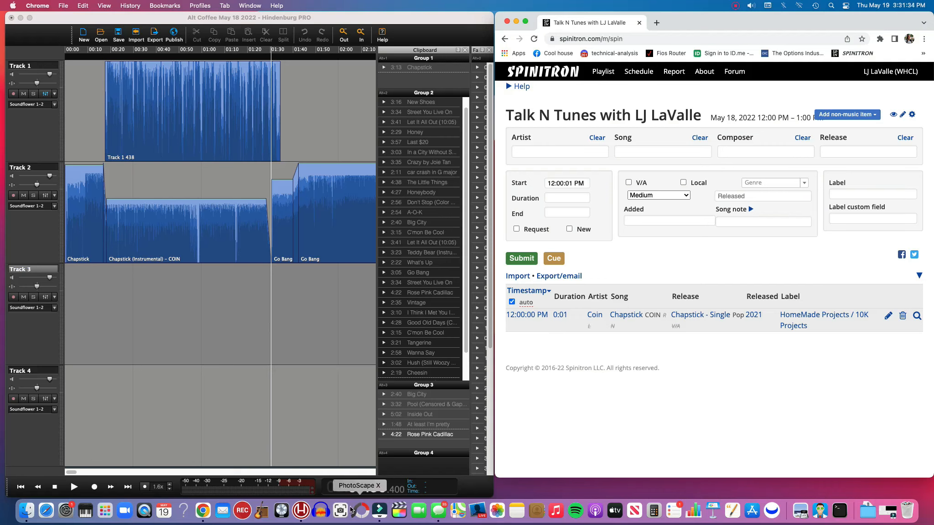
{"action": "left_click", "coordinate": [559, 183]}
{"action": "left_click_drag", "start_coordinate": [560, 183], "coordinate": [614, 184]}
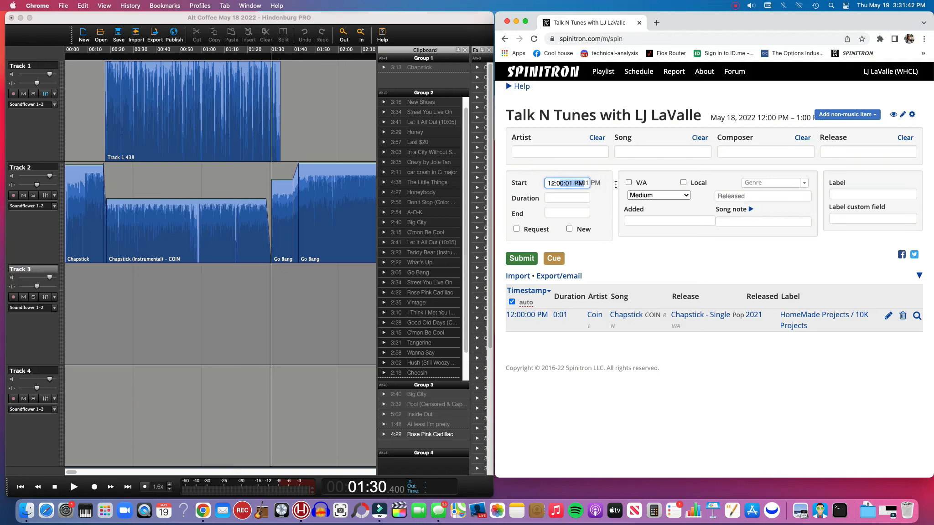
{"action": "type", "text": "1"}
{"action": "type", "text": ".30"}
{"action": "left_click", "coordinate": [570, 152]}
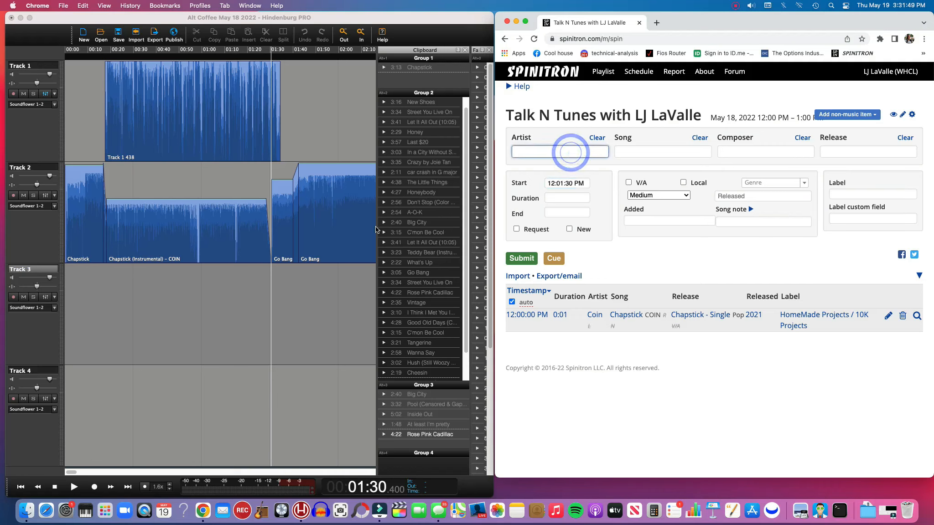
Switch to Hindenburg and check the author in the region properties of the longer Go Bang clip on Track 2
{"action": "right_click", "coordinate": [326, 204]}
{"action": "left_click", "coordinate": [348, 380]}
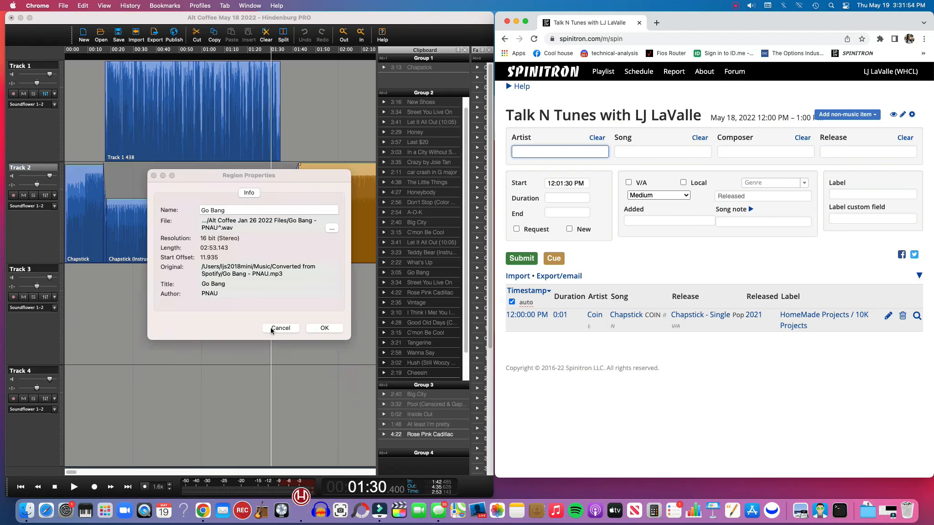
{"action": "left_click", "coordinate": [226, 293]}
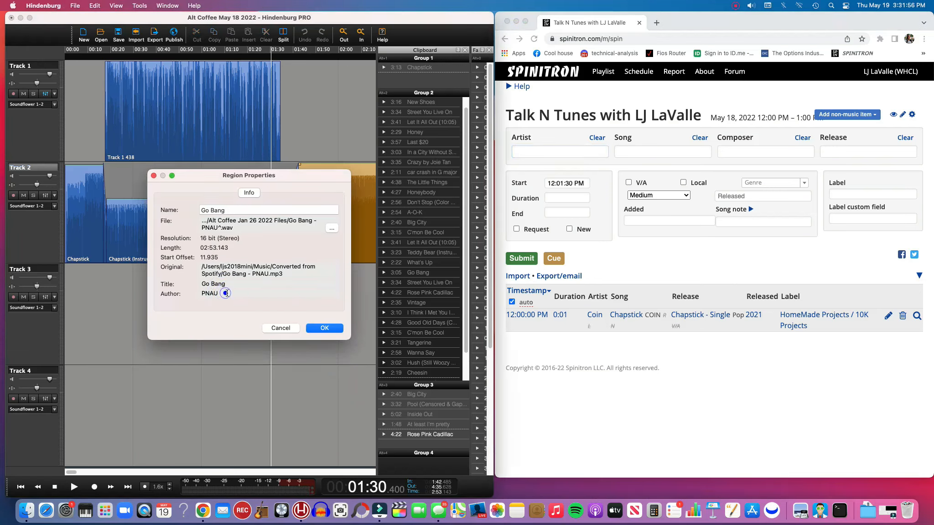
{"action": "left_click", "coordinate": [282, 329]}
Switch back to the Spinitron playlist and set the artist of the second entry to PNAU
{"action": "left_click", "coordinate": [570, 148]}
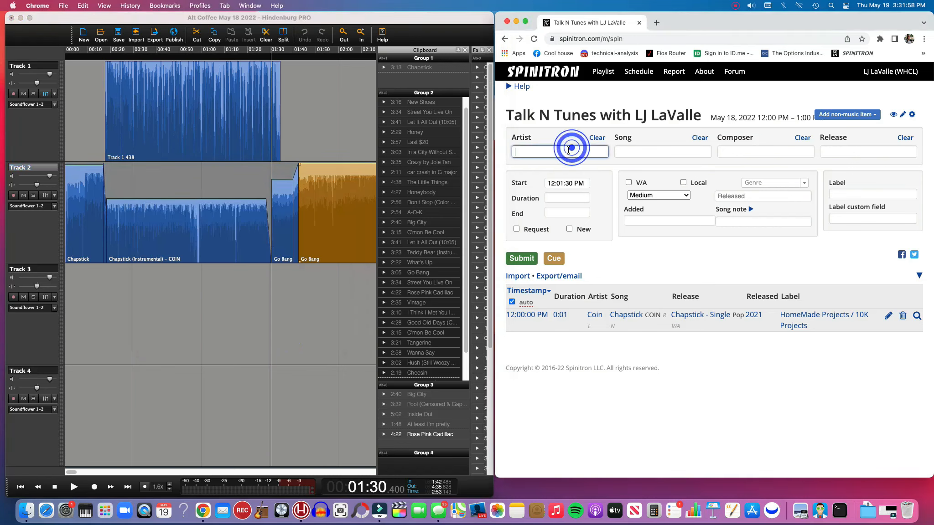
{"action": "type", "text": "pnau"}
{"action": "left_click", "coordinate": [545, 174]}
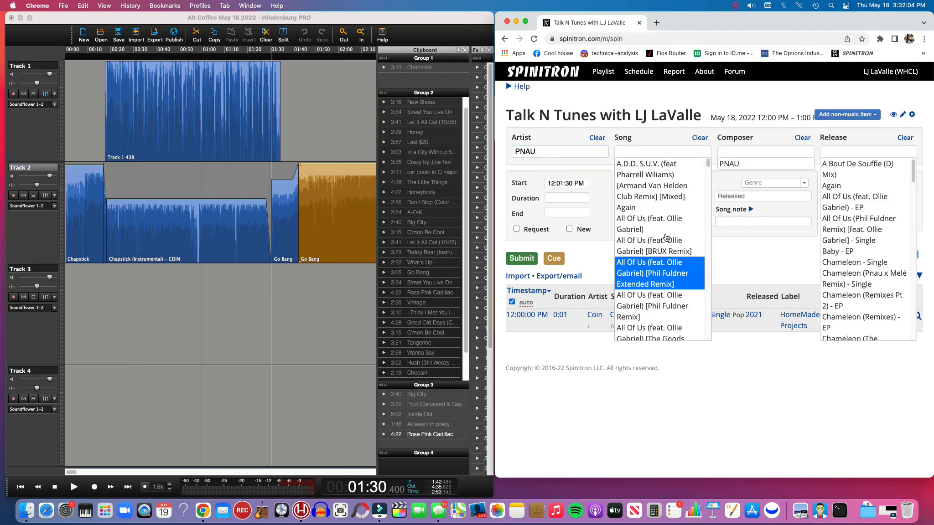
Choose the song Go Bang (Friend Within Extended Remix) with composer PNAU and release "Go Bang (Remixes) - EP", and submit the entry
{"action": "scroll", "coordinate": [666, 240], "scroll_direction": "down", "scroll_amount": 2}
{"action": "scroll", "coordinate": [665, 241], "scroll_direction": "down", "scroll_amount": 5}
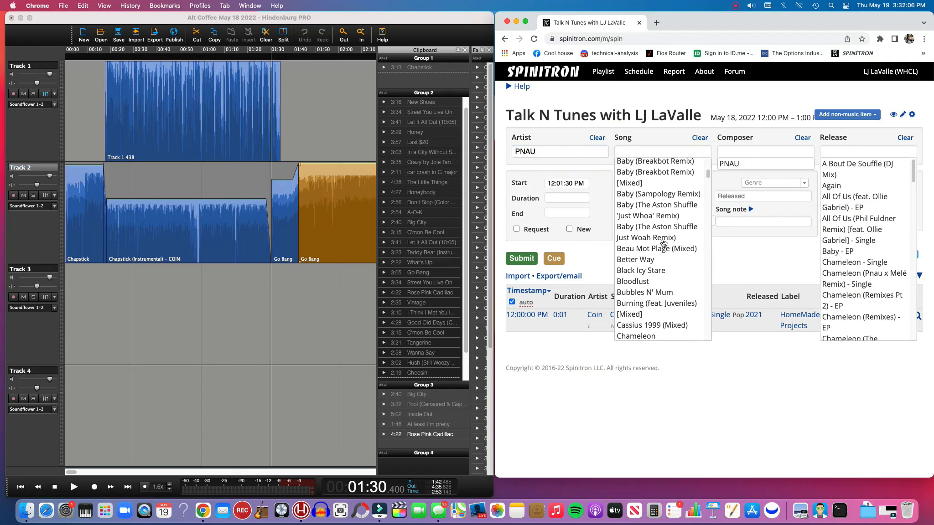
{"action": "scroll", "coordinate": [666, 245], "scroll_direction": "down", "scroll_amount": 10}
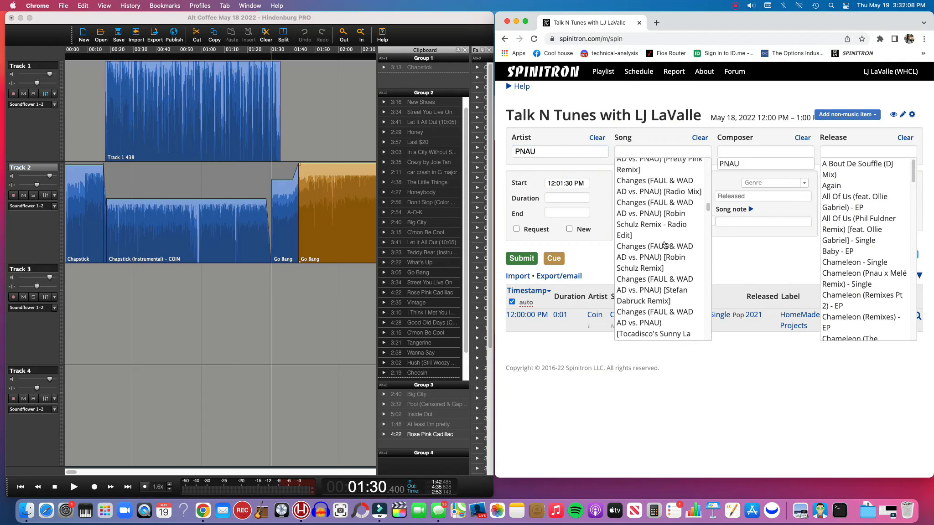
{"action": "scroll", "coordinate": [666, 245], "scroll_direction": "down", "scroll_amount": 10}
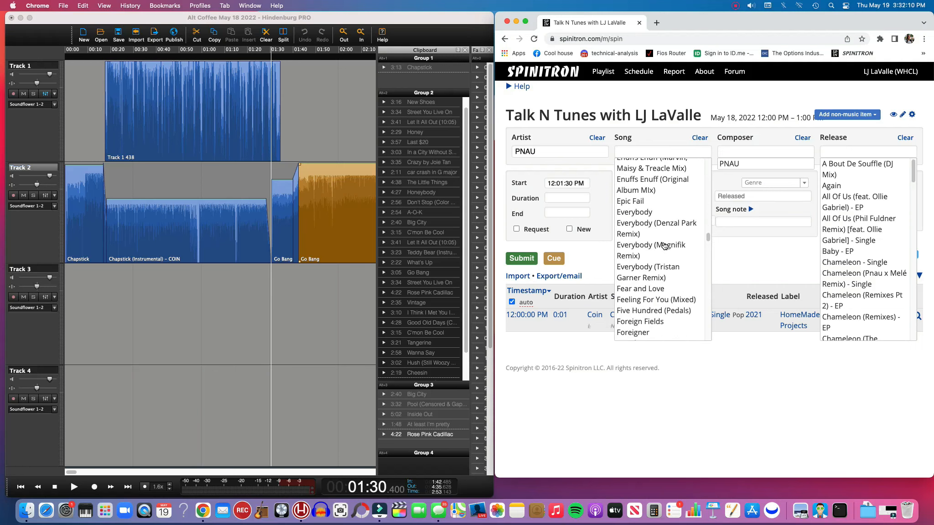
{"action": "scroll", "coordinate": [664, 247], "scroll_direction": "up", "scroll_amount": 3}
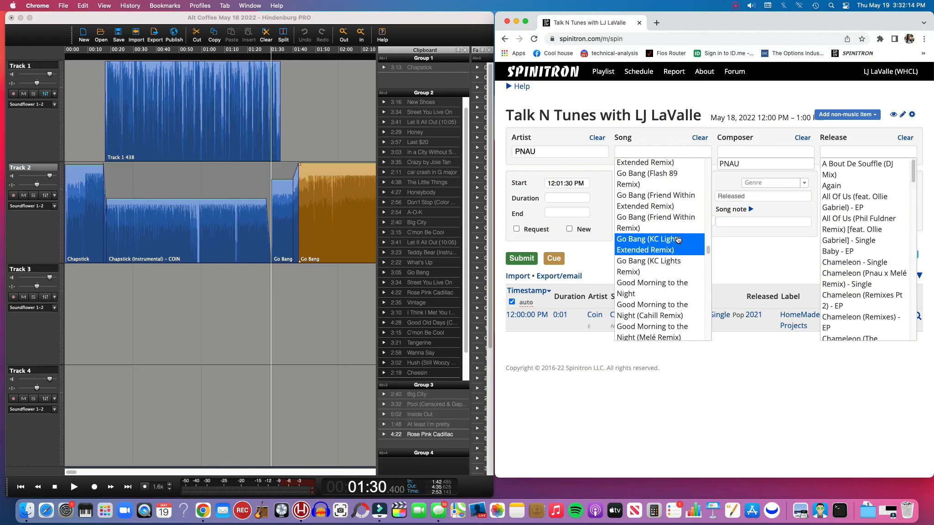
{"action": "left_click", "coordinate": [666, 205]}
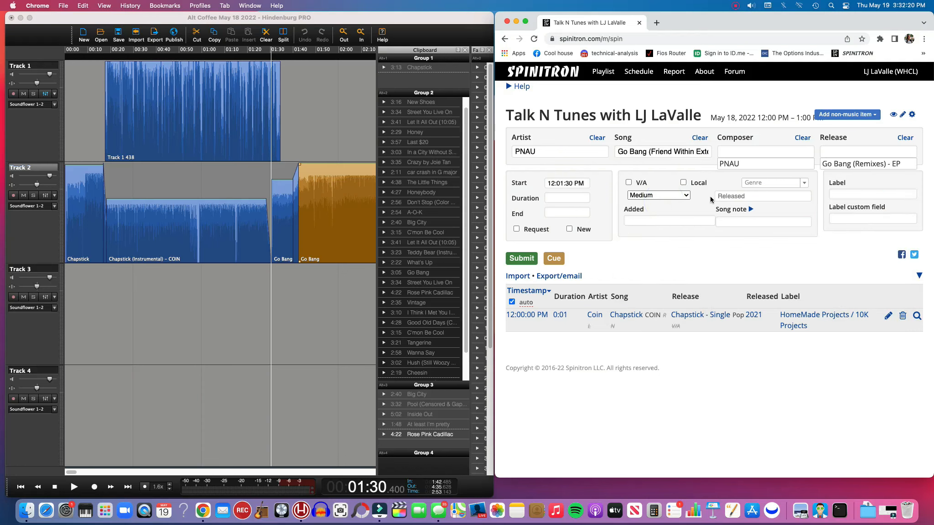
{"action": "left_click", "coordinate": [757, 167]}
{"action": "left_click", "coordinate": [846, 167]}
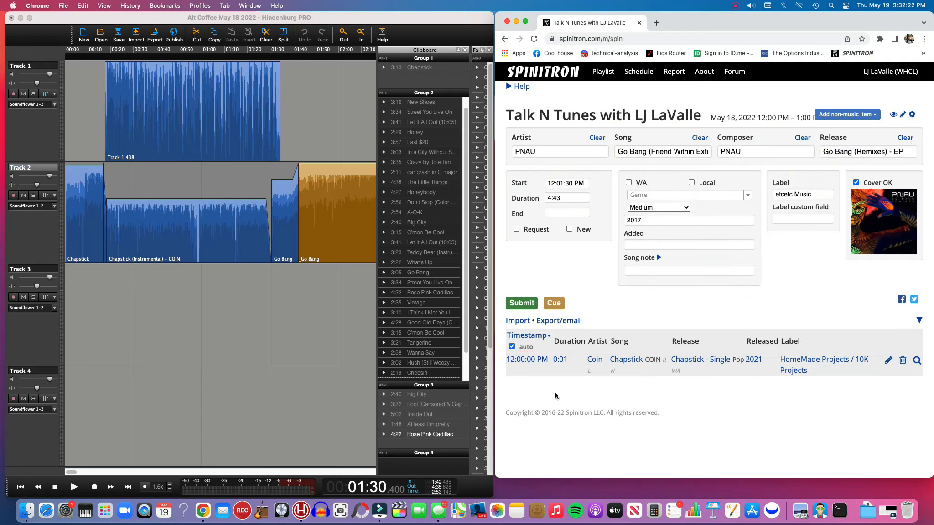
{"action": "left_click", "coordinate": [522, 303]}
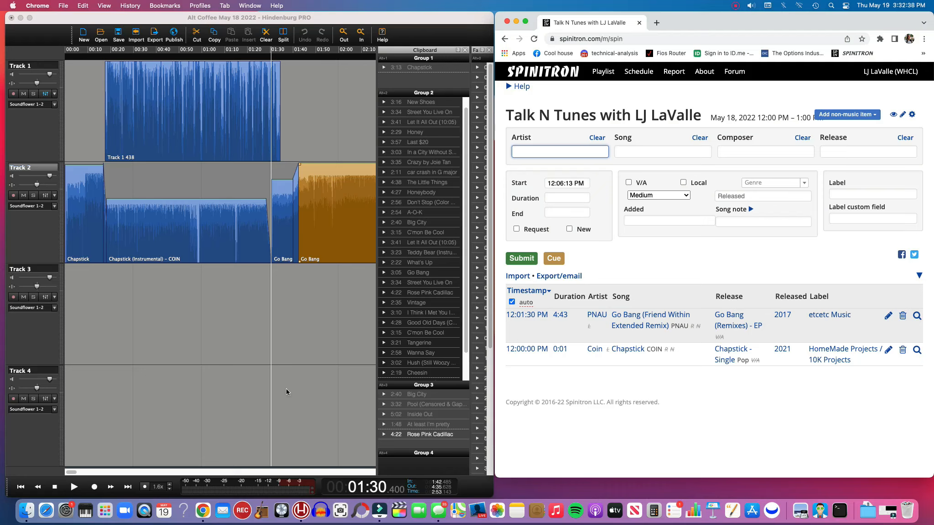
Switch to Hindenburg and place the playhead where the C'mon Be Cool clip begins to check its start time
{"action": "left_click_drag", "start_coordinate": [72, 473], "coordinate": [93, 478]}
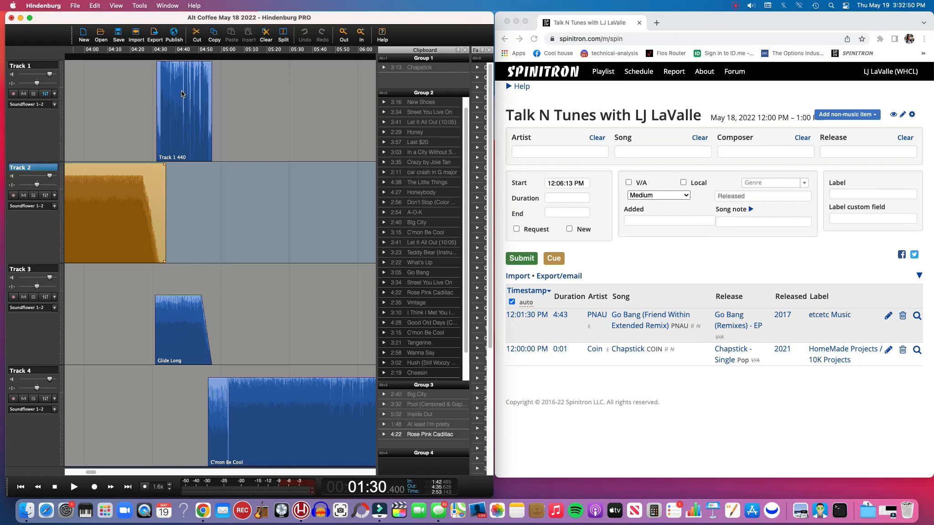
{"action": "left_click", "coordinate": [216, 212]}
{"action": "left_click", "coordinate": [209, 217]}
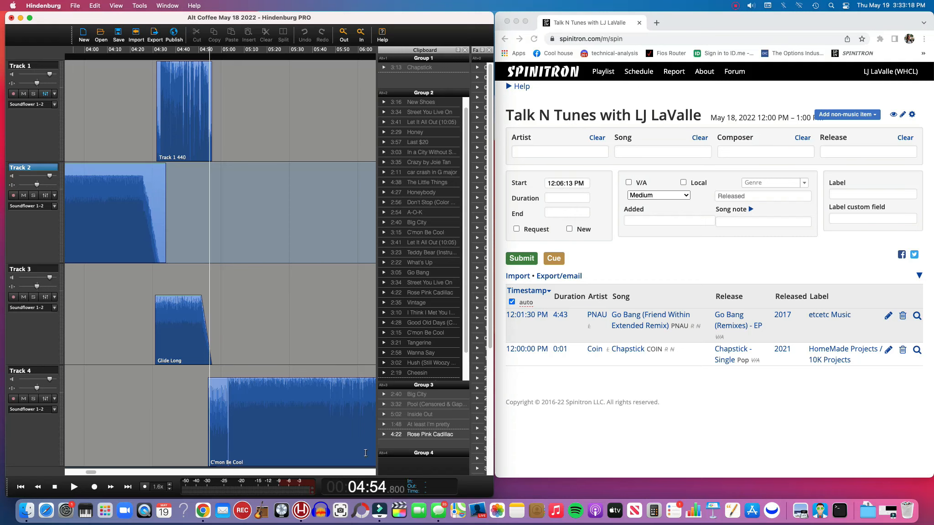
Switch back to Spinitron and set the third entry's start time to 12:04:54 PM and its artist to fanclubwallet
{"action": "left_click", "coordinate": [560, 184]}
{"action": "left_click_drag", "start_coordinate": [560, 185], "coordinate": [593, 186]}
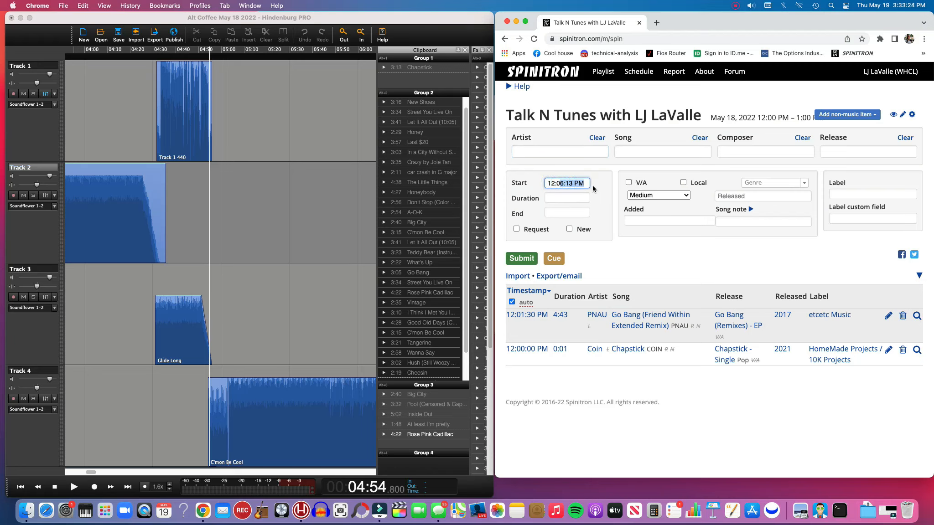
{"action": "type", "text": "4.54"}
{"action": "left_click", "coordinate": [584, 152]}
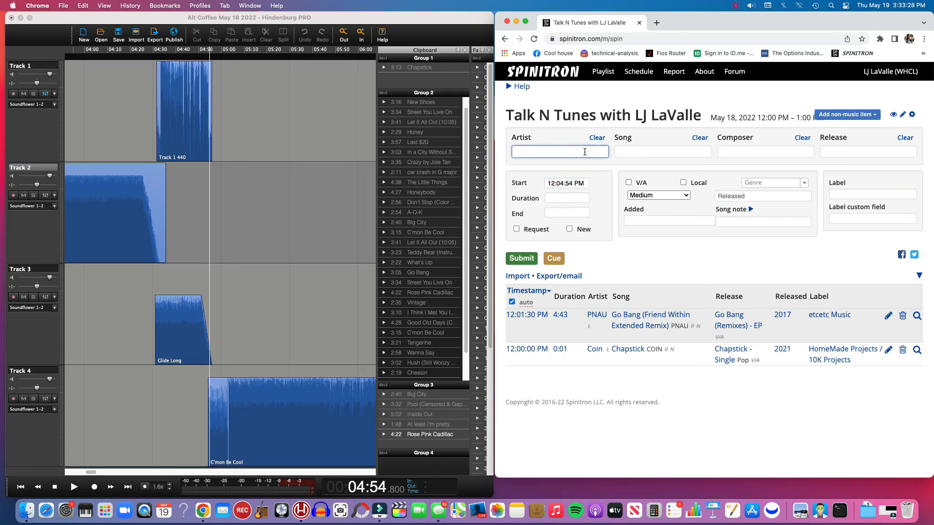
{"action": "type", "text": "fanclub"}
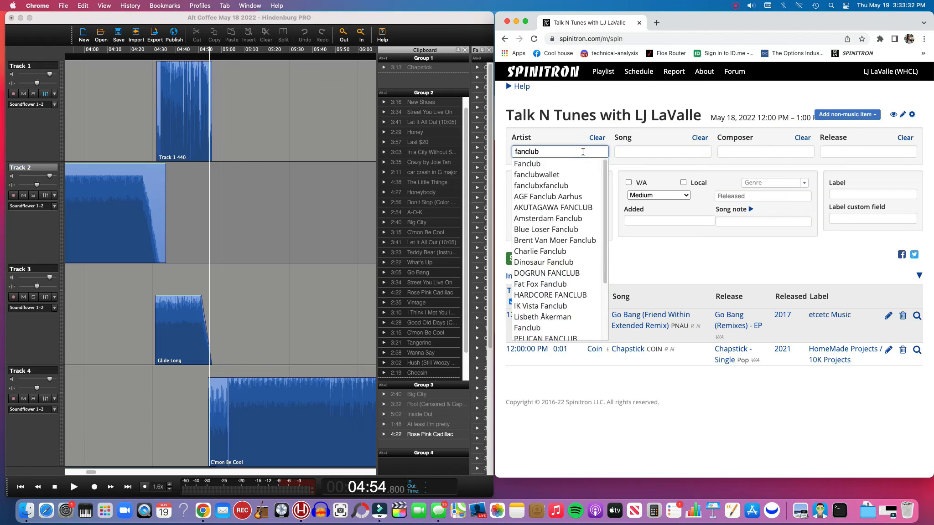
{"action": "left_click", "coordinate": [588, 175]}
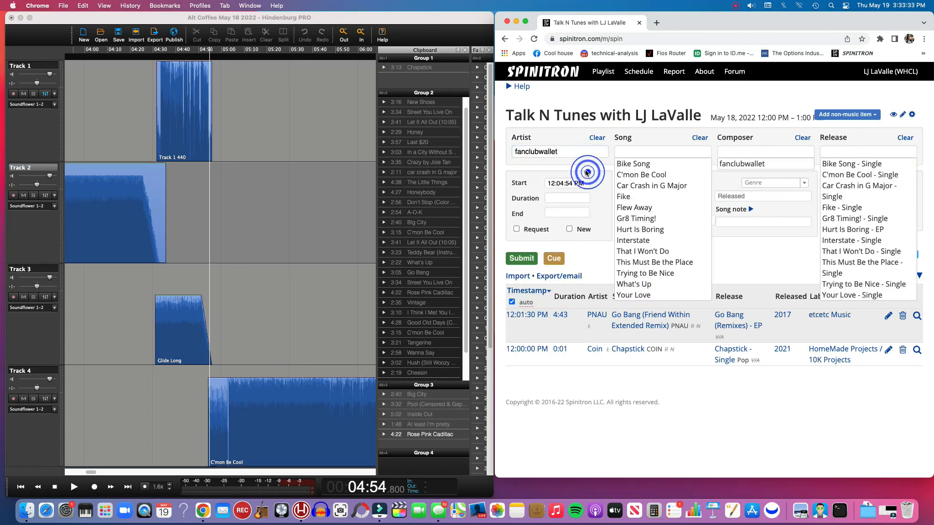
Choose the song C'mon Be Cool with composer fanclubwallet and release "C'mon Be Cool - Single", and submit the entry
{"action": "left_click", "coordinate": [655, 176]}
{"action": "left_click", "coordinate": [744, 164]}
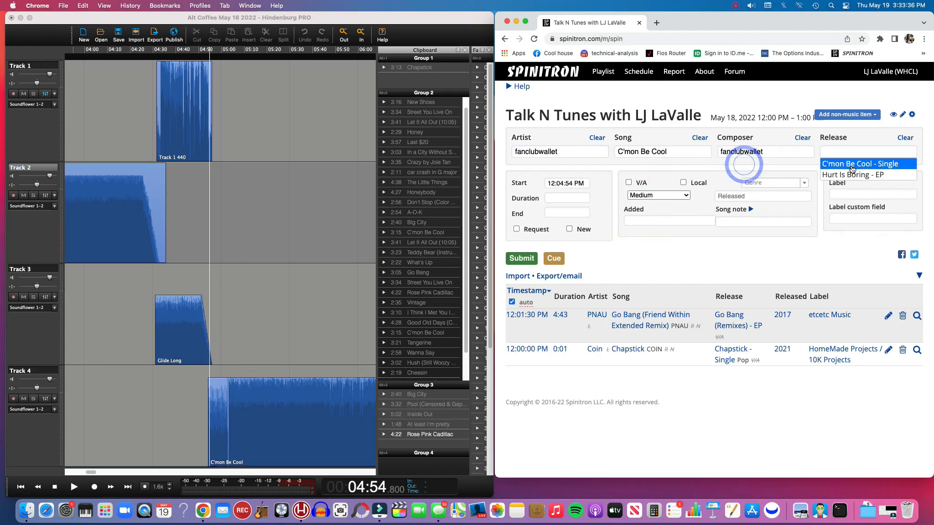
{"action": "left_click", "coordinate": [852, 166]}
{"action": "left_click", "coordinate": [532, 304]}
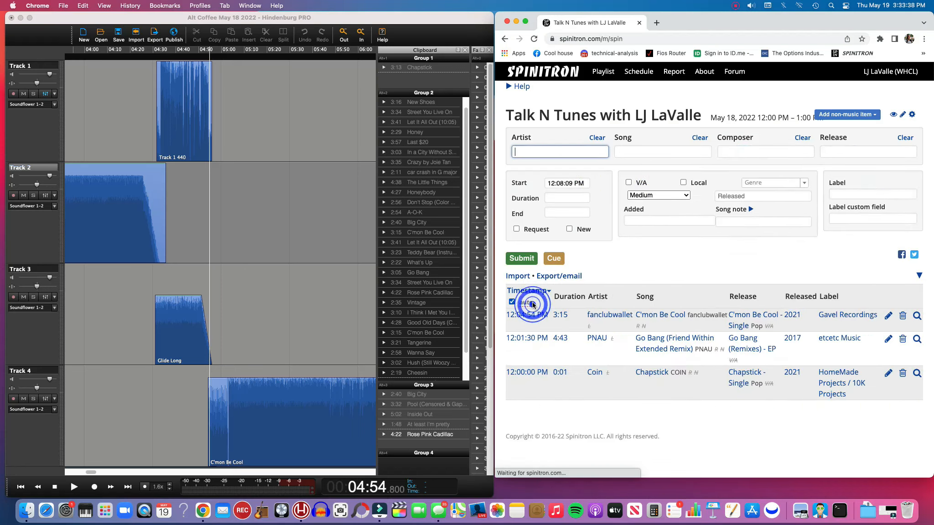
Switch to Hindenburg and place the playhead where the Big City clip on Track 3 begins to check its start time
{"action": "left_click", "coordinate": [93, 473]}
{"action": "left_click_drag", "start_coordinate": [93, 472], "coordinate": [129, 478]}
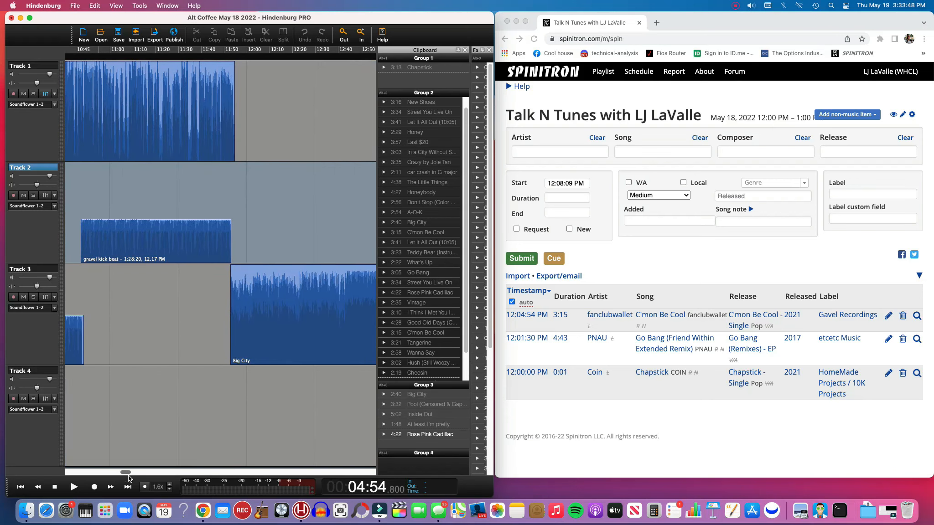
{"action": "left_click", "coordinate": [230, 371]}
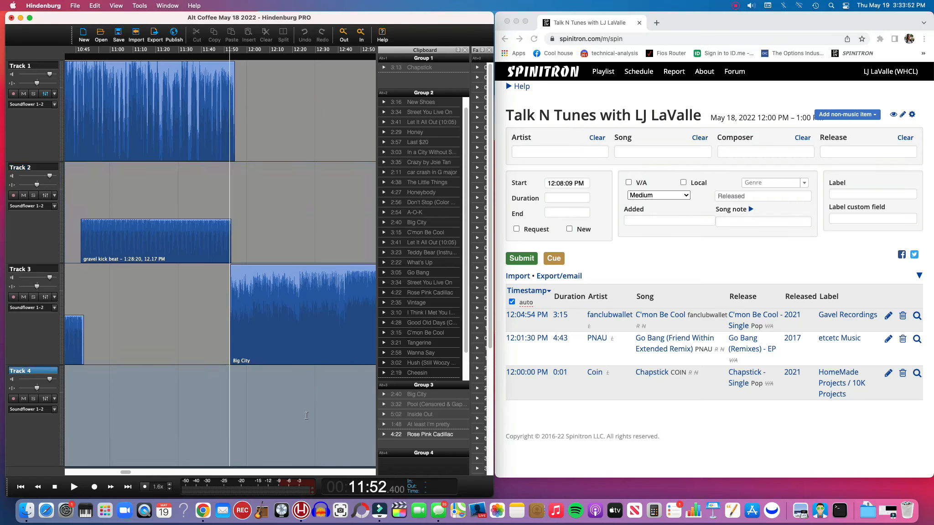
Switch back to the Spinitron playlist and set the artist of the fourth entry to BEL
{"action": "left_click", "coordinate": [534, 146]}
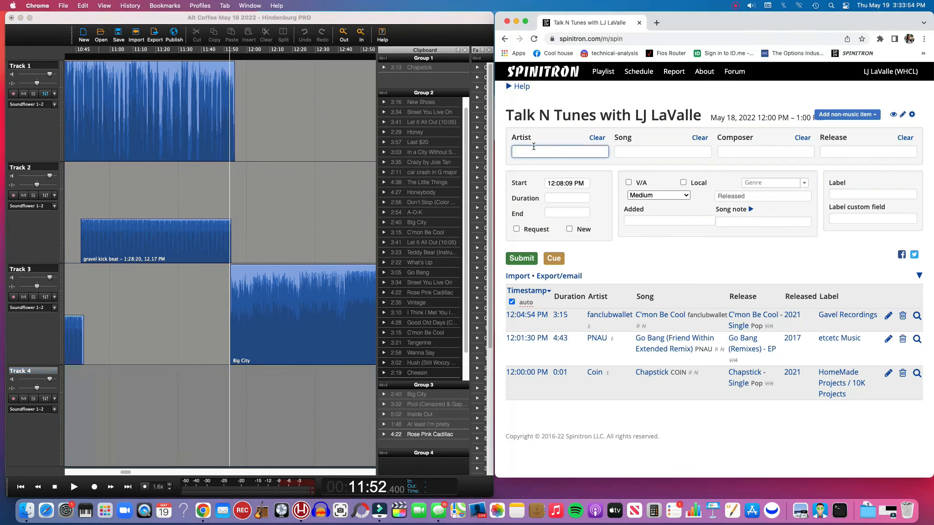
{"action": "type", "text": "bel"}
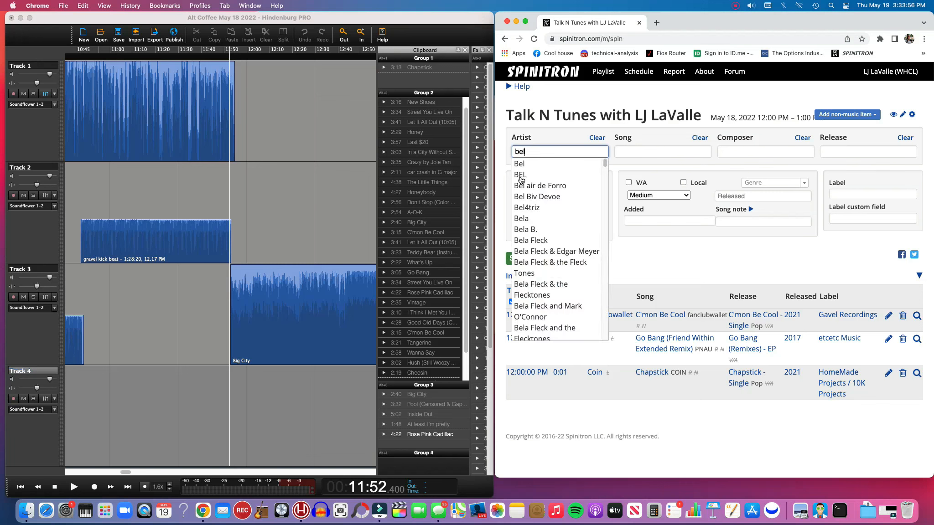
{"action": "left_click", "coordinate": [528, 179]}
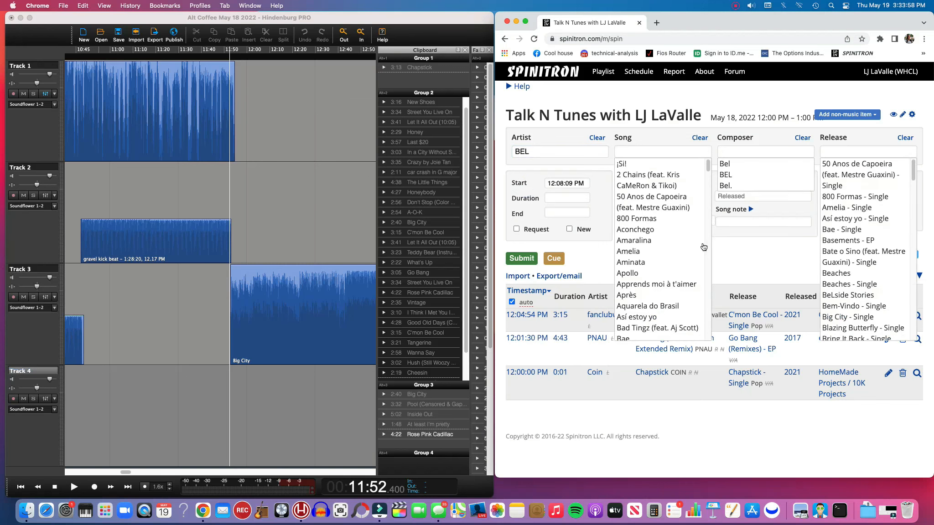
Choose the song Big City with composer BEL and release "Big City - Single", and submit the entry
{"action": "scroll", "coordinate": [666, 253], "scroll_direction": "down", "scroll_amount": 5}
{"action": "left_click", "coordinate": [655, 297]}
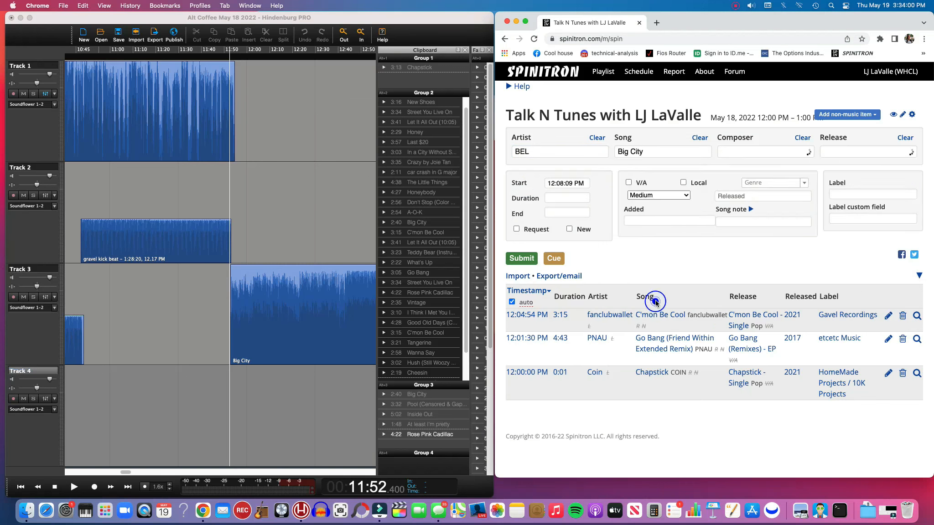
{"action": "left_click", "coordinate": [759, 164]}
{"action": "left_click", "coordinate": [844, 164]}
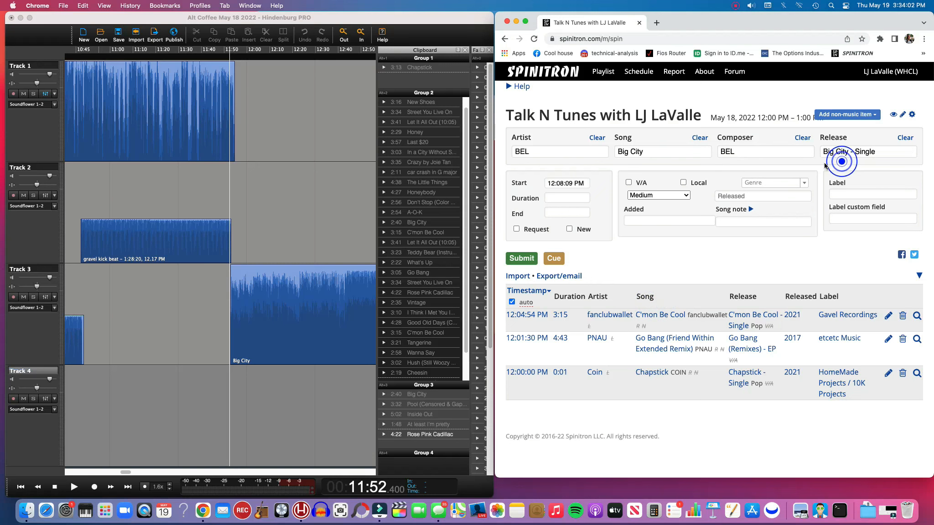
{"action": "left_click", "coordinate": [523, 304]}
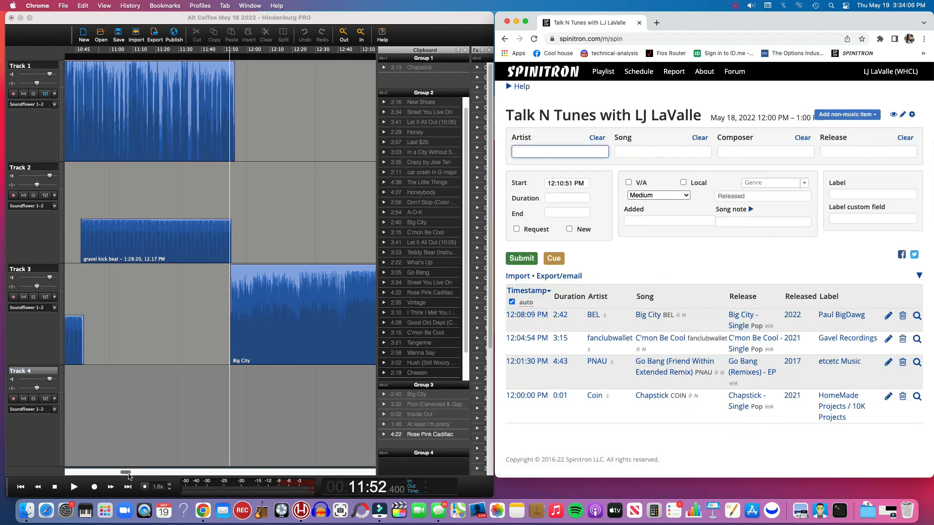
Switch to Hindenburg and place the playhead where Teddy Bear (Instrumental) begins, near the end of Big City, to check the time
{"action": "left_click_drag", "start_coordinate": [127, 472], "coordinate": [145, 480]}
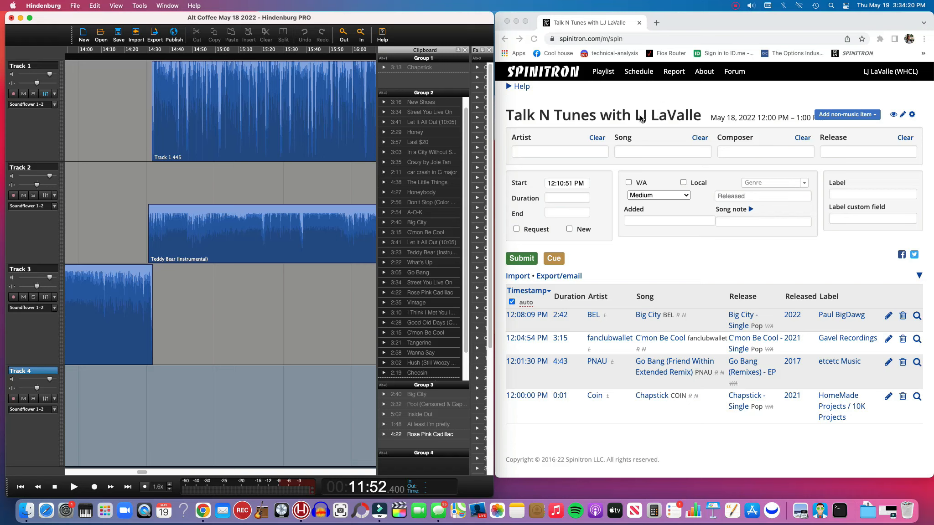
{"action": "left_click", "coordinate": [150, 384]}
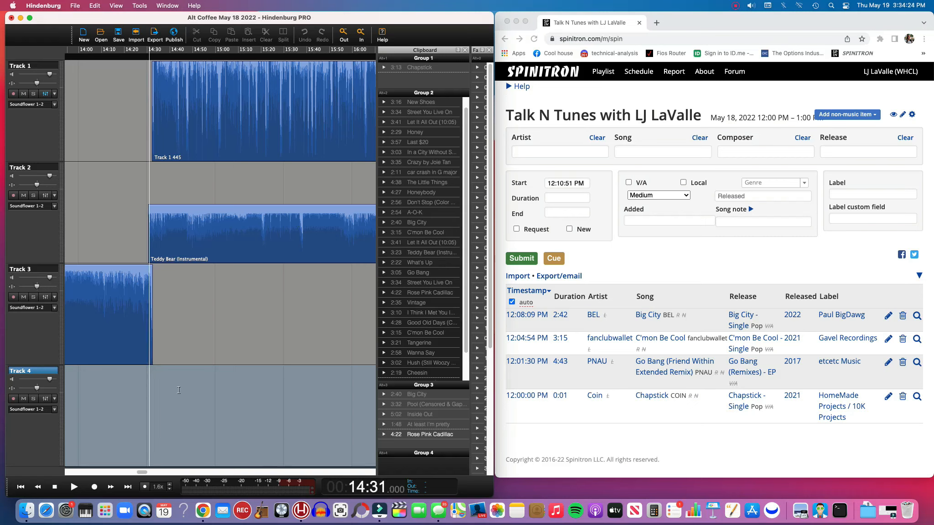
{"action": "left_click", "coordinate": [343, 484]}
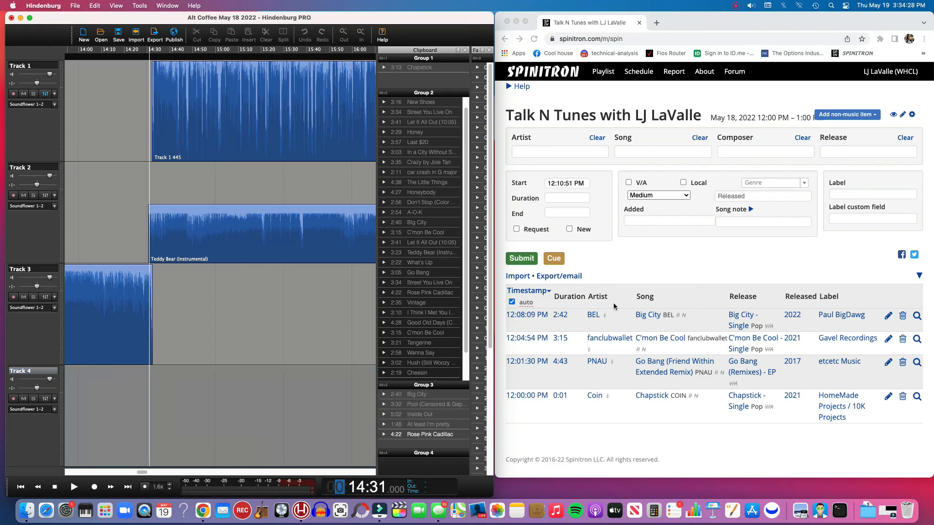
Switch back to the Spinitron playlist and set the new entry's start time to 12:14:31 PM
{"action": "left_click", "coordinate": [561, 183]}
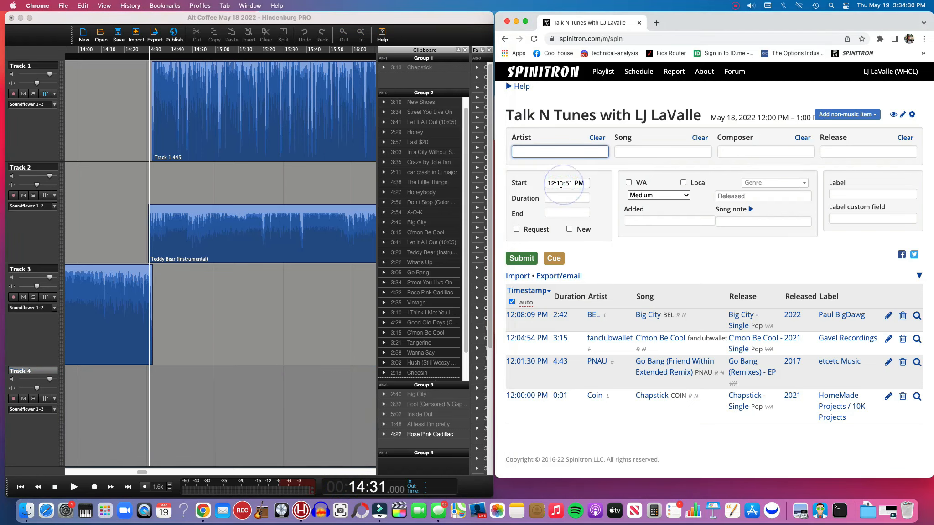
{"action": "left_click_drag", "start_coordinate": [561, 183], "coordinate": [593, 184]}
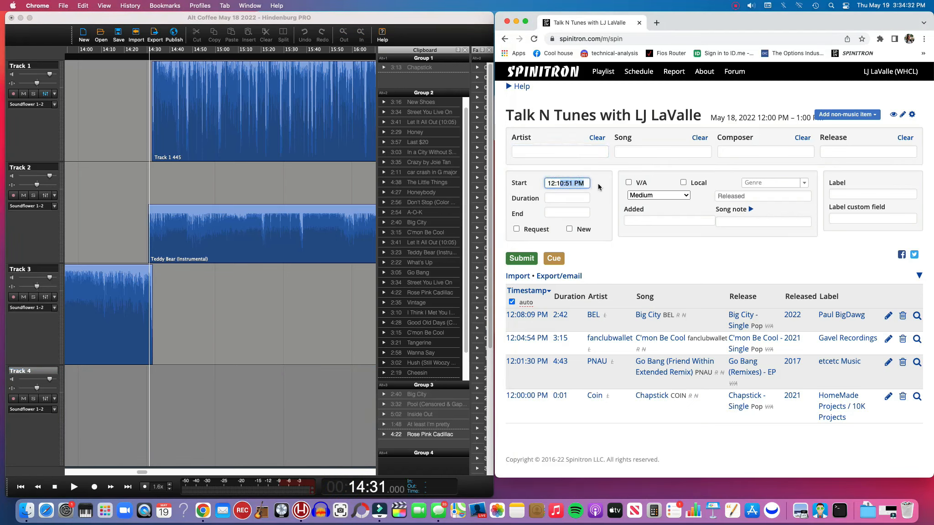
{"action": "type", "text": "4.31"}
{"action": "left_click", "coordinate": [575, 150]}
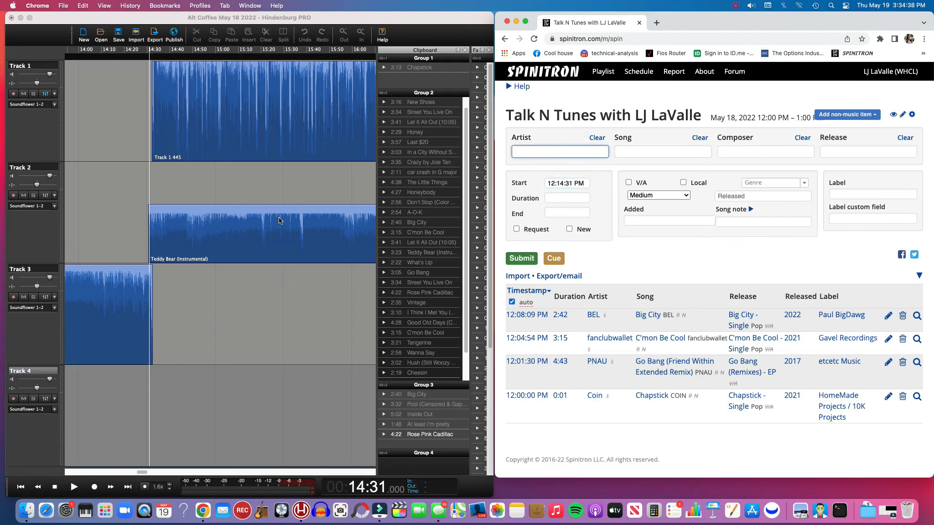
Check the artist of the Teddy Bear (Instrumental) clip in its region properties in Hindenburg, leaving them unchanged
{"action": "right_click", "coordinate": [275, 233]}
{"action": "left_click", "coordinate": [323, 407]}
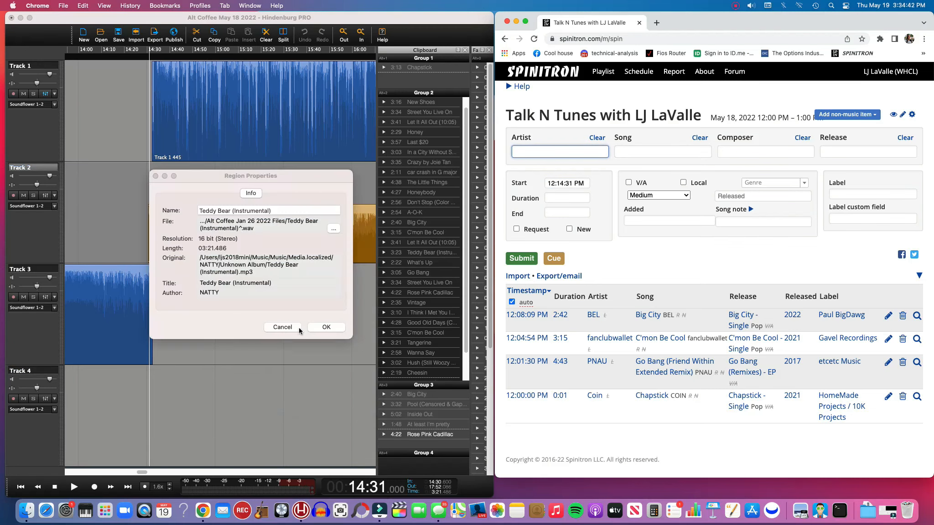
{"action": "left_click", "coordinate": [283, 327]}
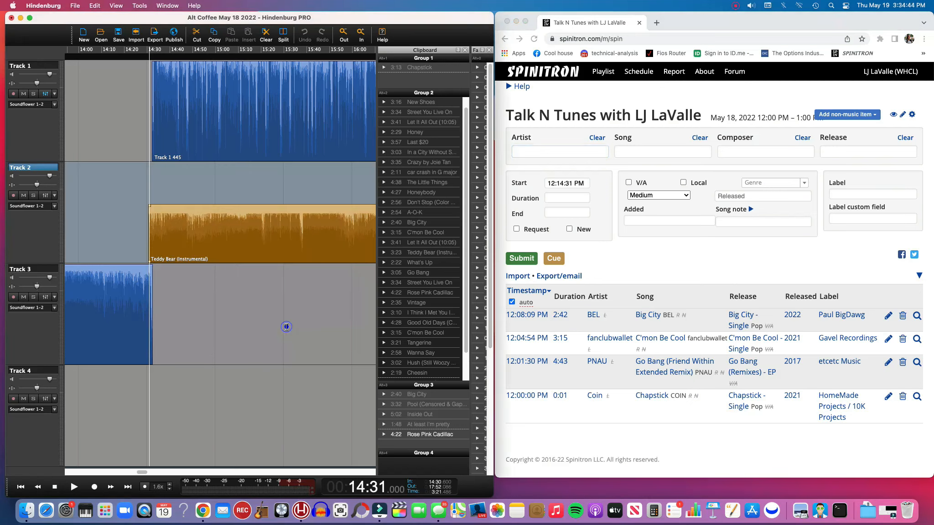
Return to the Spinitron playlist and set the new entry's artist to Natty
{"action": "left_click", "coordinate": [550, 152]}
{"action": "type", "text": "na"}
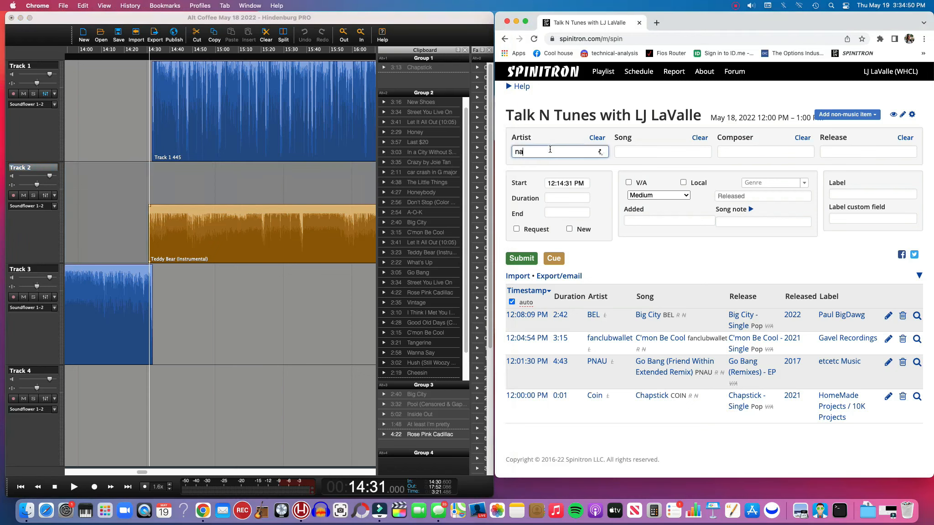
{"action": "type", "text": "tty"}
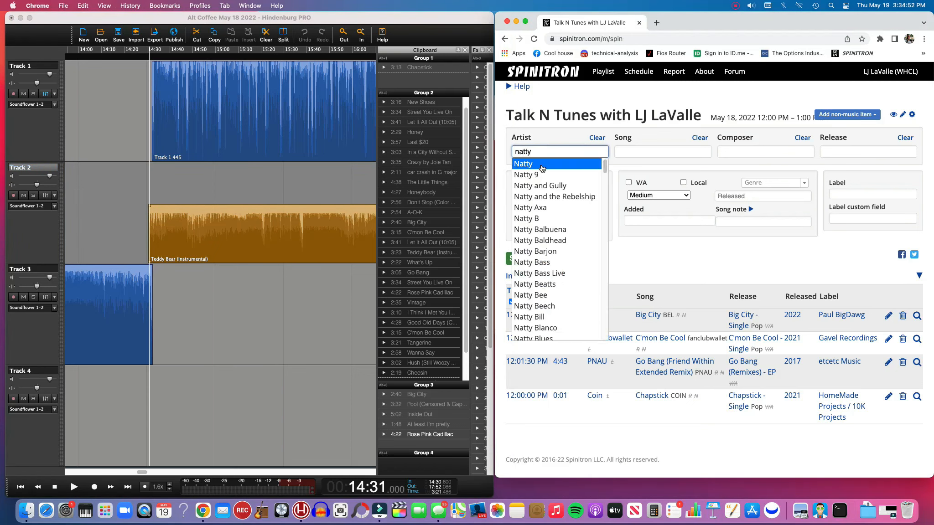
{"action": "left_click", "coordinate": [539, 164]}
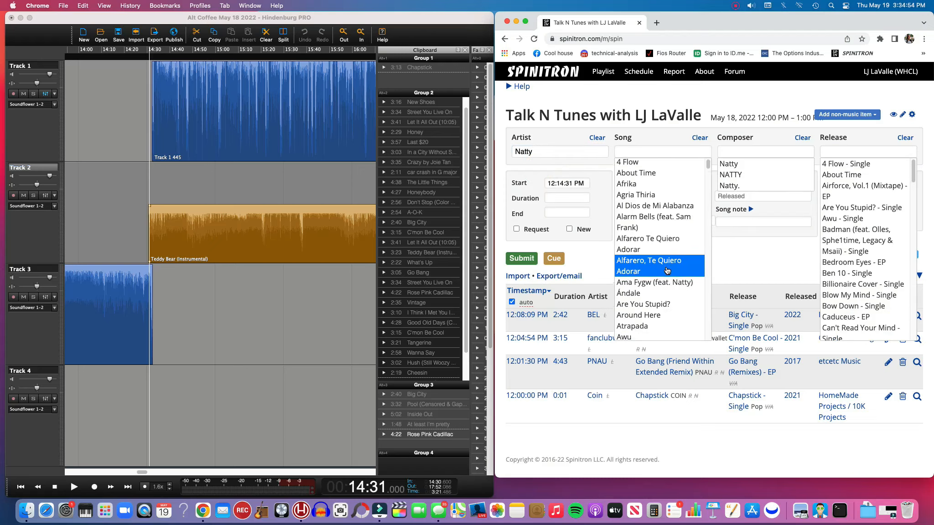
Choose the song Teddy Bear (Instrumental) with composer NATTY and release "Teddy Bear - Single", and submit the entry
{"action": "scroll", "coordinate": [661, 259], "scroll_direction": "down", "scroll_amount": 15}
{"action": "scroll", "coordinate": [665, 272], "scroll_direction": "down", "scroll_amount": 8}
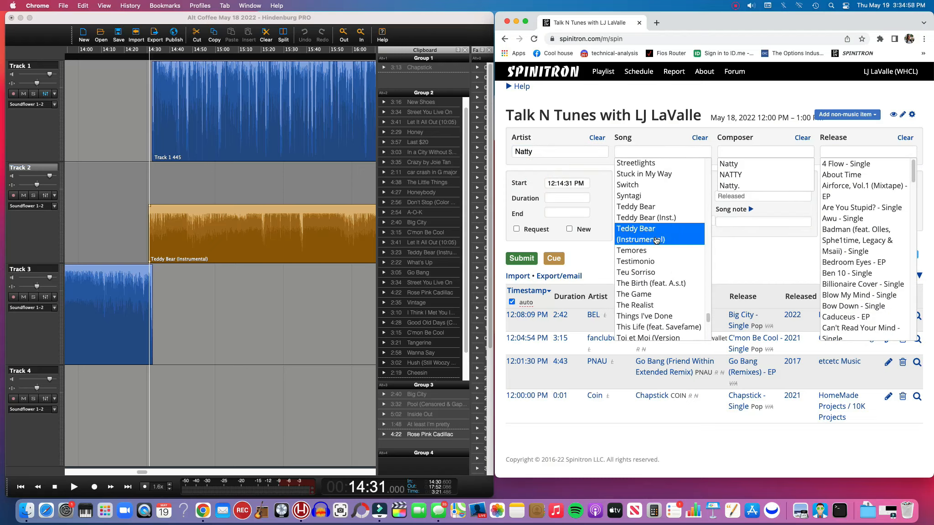
{"action": "left_click", "coordinate": [651, 231]}
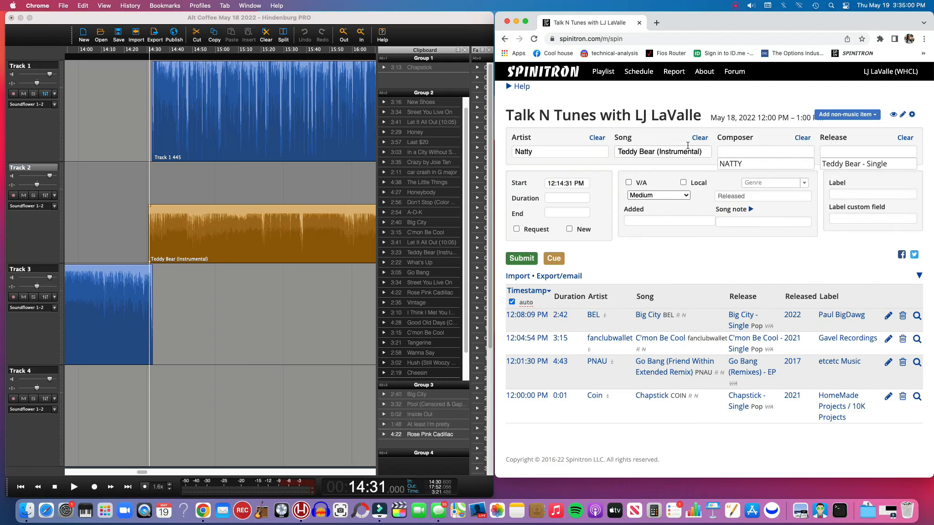
{"action": "left_click", "coordinate": [729, 152]}
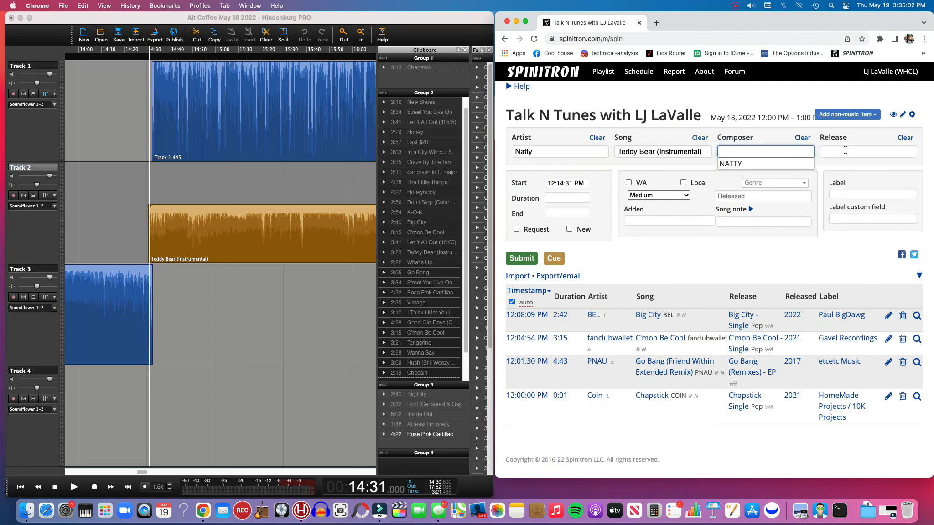
{"action": "left_click", "coordinate": [798, 165]}
{"action": "left_click", "coordinate": [838, 164]}
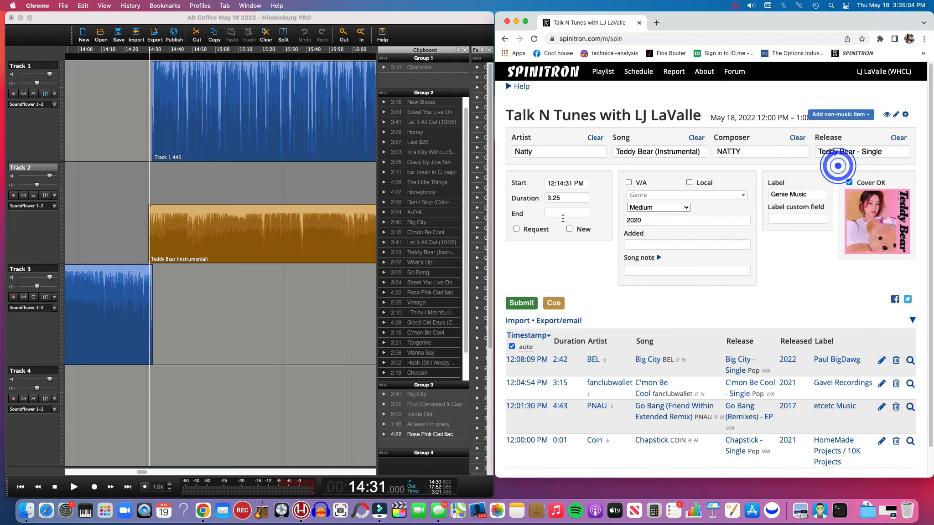
{"action": "left_click", "coordinate": [524, 305]}
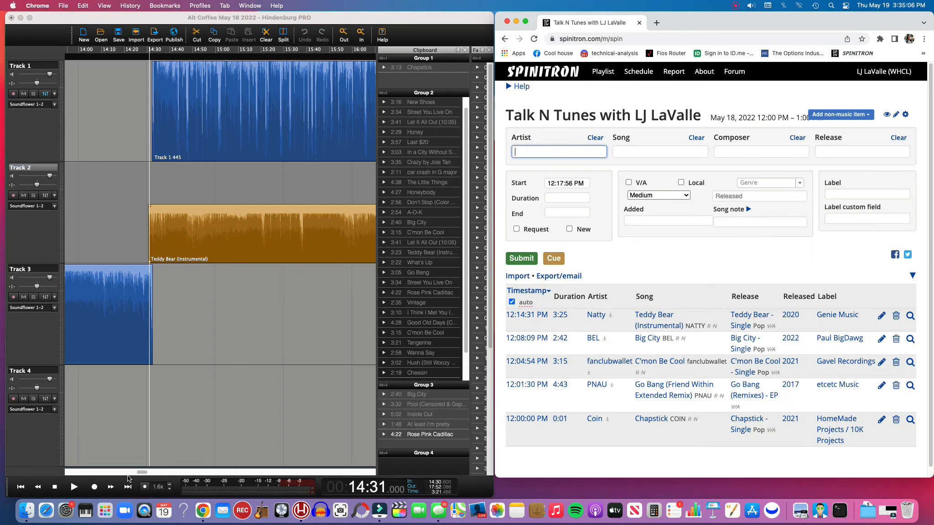
Switch to Hindenburg and place the playhead where the car crash in G major clip on Track 2 begins to check its start time
{"action": "left_click_drag", "start_coordinate": [143, 474], "coordinate": [158, 478]}
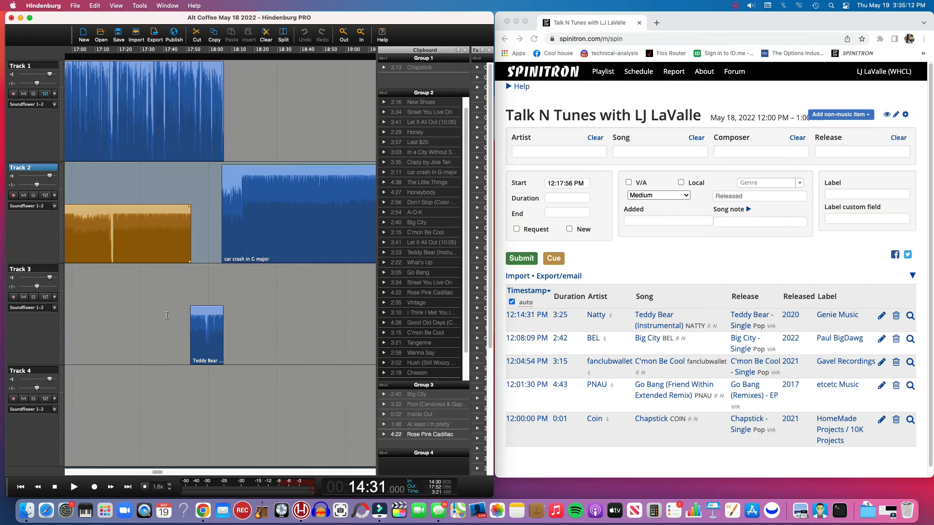
{"action": "left_click", "coordinate": [222, 275]}
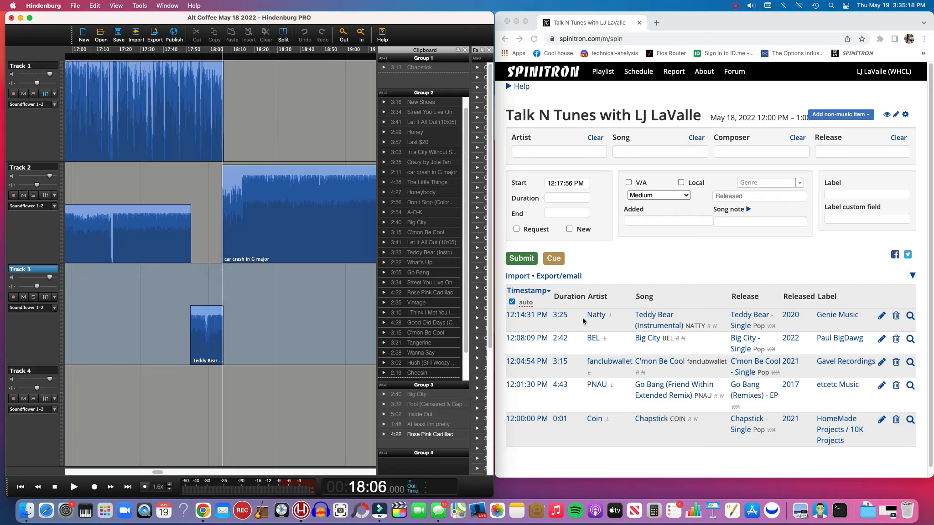
Switch back to the Spinitron playlist and set the next entry's artist to fanclubwallet, keeping the prefilled start time
{"action": "left_click", "coordinate": [562, 184]}
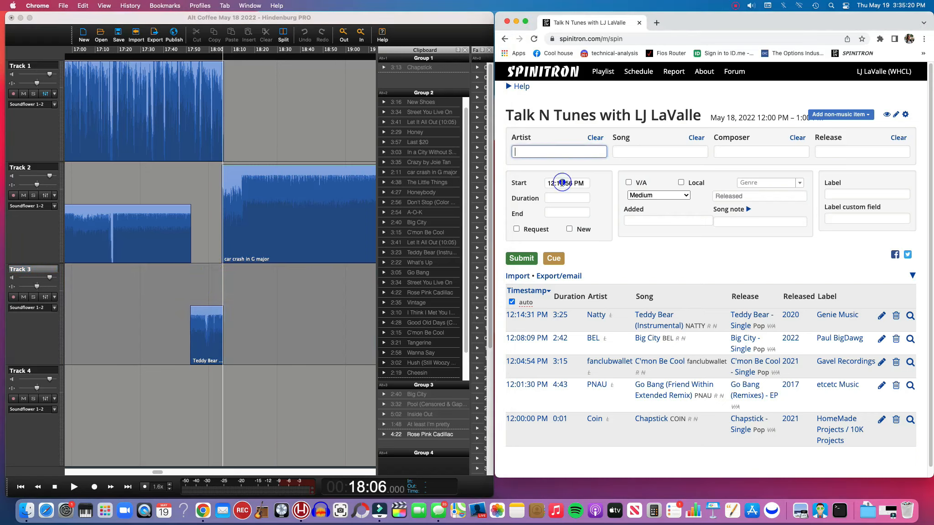
{"action": "left_click", "coordinate": [564, 186]}
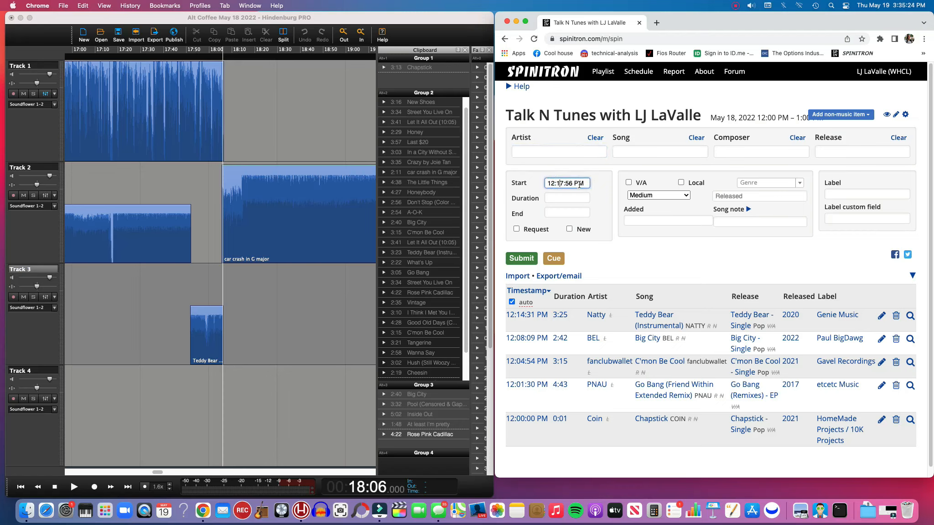
{"action": "left_click", "coordinate": [567, 154]}
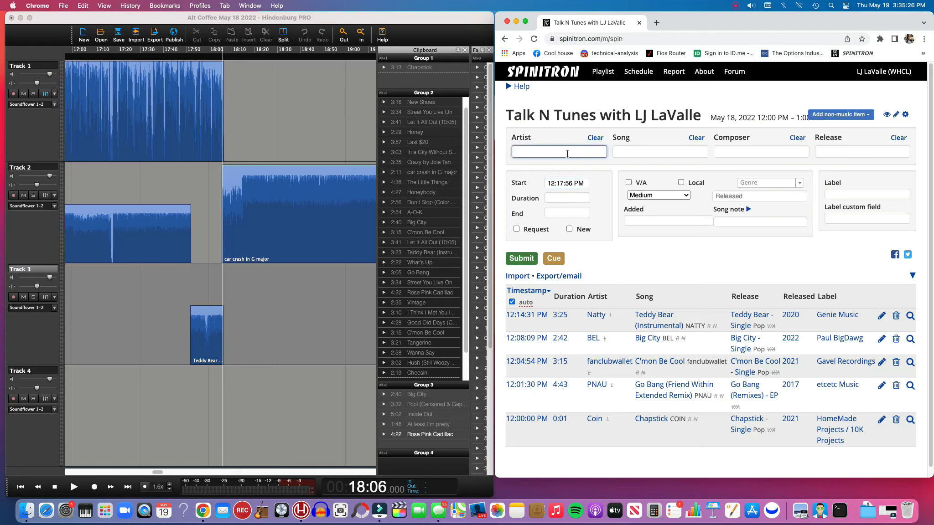
{"action": "type", "text": "fanclub"}
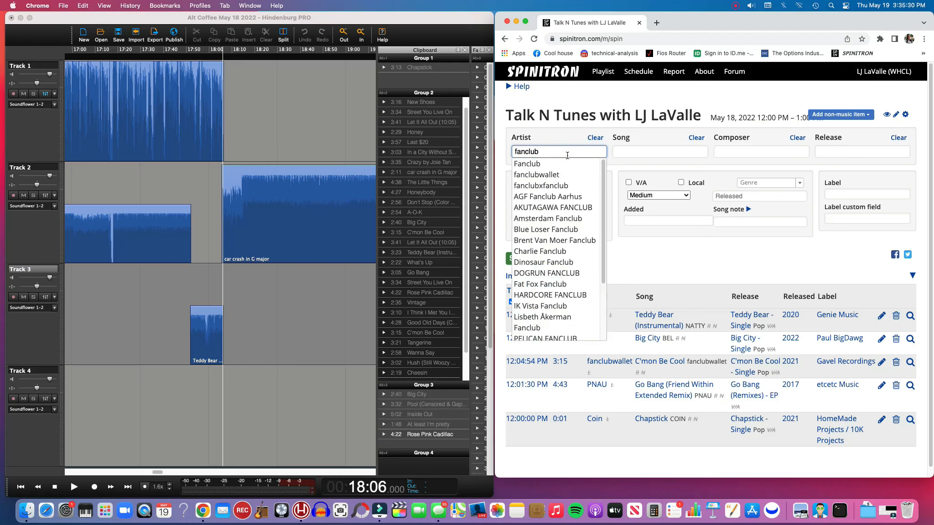
{"action": "left_click", "coordinate": [570, 175]}
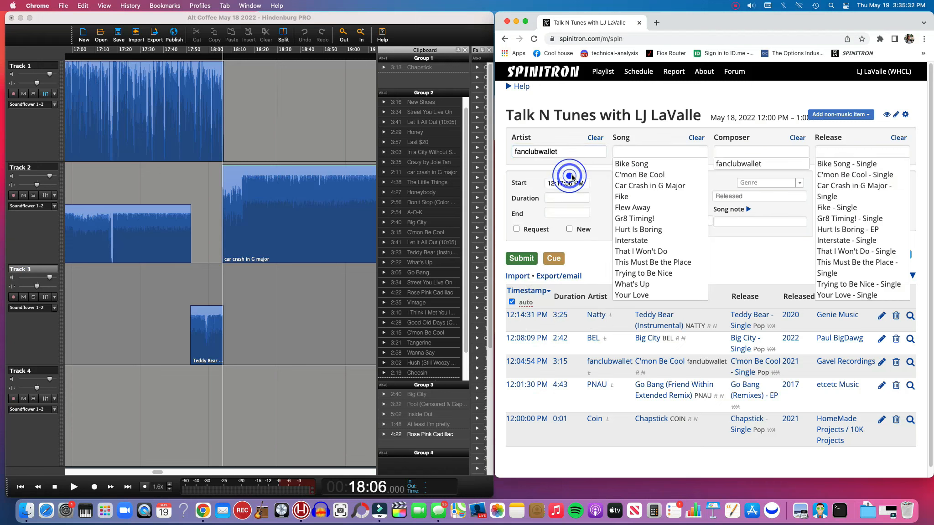
Choose the song Car Crash in G Major with composer fanclubwallet and release "Car Crash in G Major - Single", and submit the entry
{"action": "left_click", "coordinate": [621, 185]}
{"action": "left_click", "coordinate": [754, 164]}
{"action": "left_click", "coordinate": [860, 176]}
{"action": "left_click", "coordinate": [522, 304]}
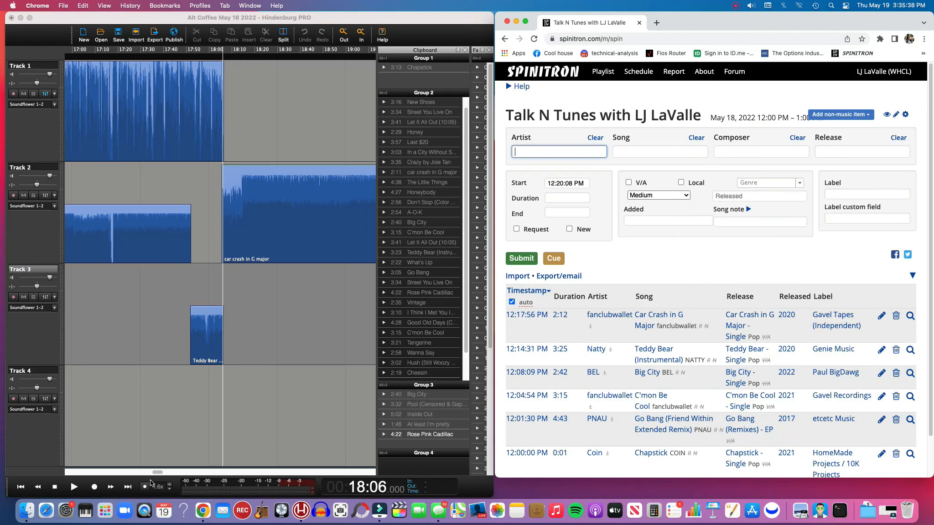
In Hindenburg, place the playhead at the start of the Tangerine clip on Track 3 and check its artist and album in the region properties
{"action": "left_click_drag", "start_coordinate": [156, 473], "coordinate": [170, 476]}
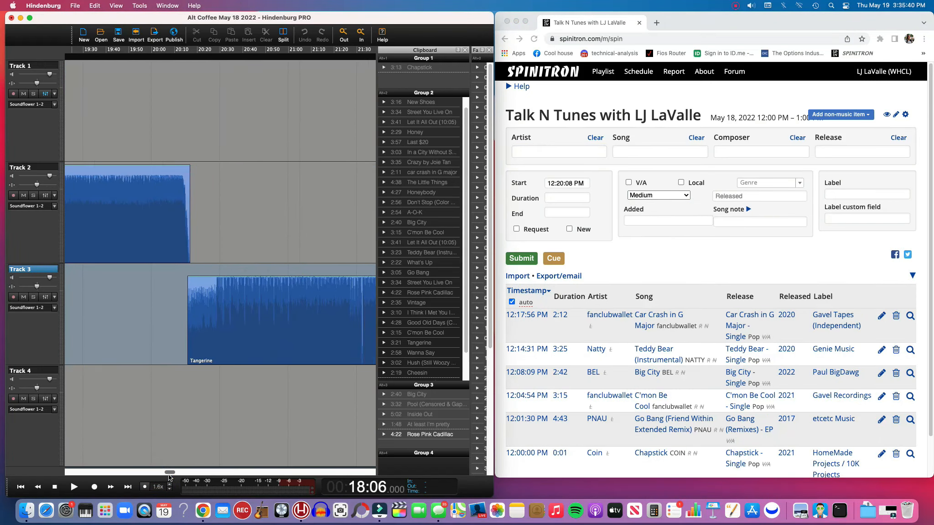
{"action": "left_click", "coordinate": [188, 366]}
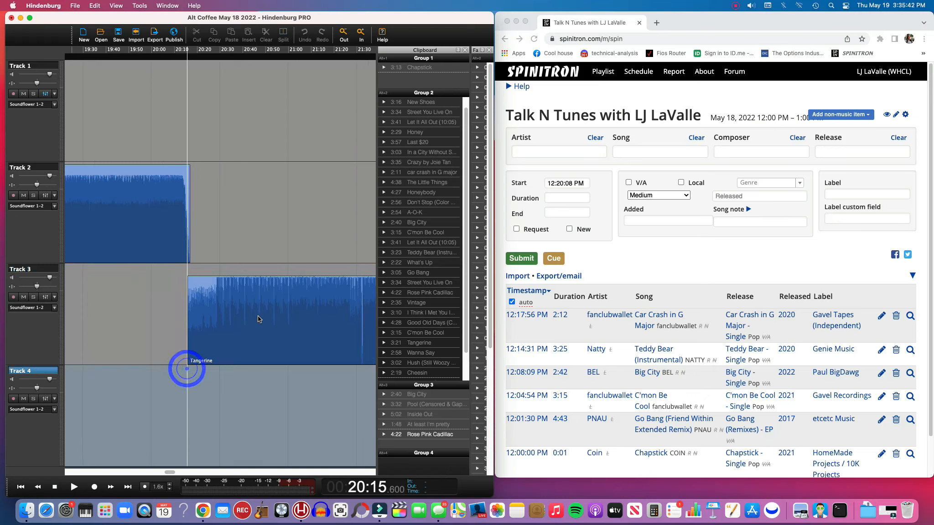
{"action": "right_click", "coordinate": [274, 292]}
{"action": "left_click", "coordinate": [318, 466]}
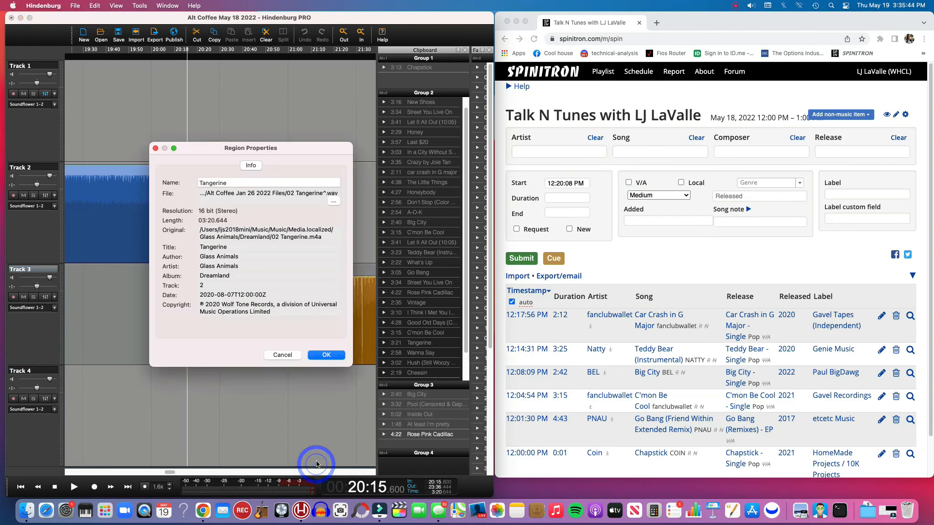
{"action": "left_click", "coordinate": [283, 355]}
Return to the Spinitron playlist and set the next entry's artist to Glass Animals
{"action": "left_click", "coordinate": [559, 149]}
{"action": "type", "text": "glass anima"}
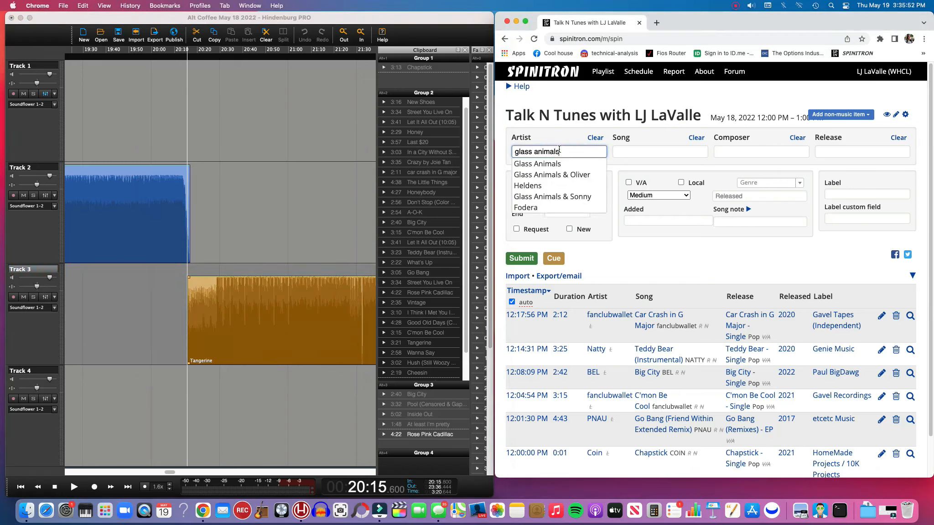
{"action": "type", "text": "ls"}
{"action": "left_click", "coordinate": [564, 164]}
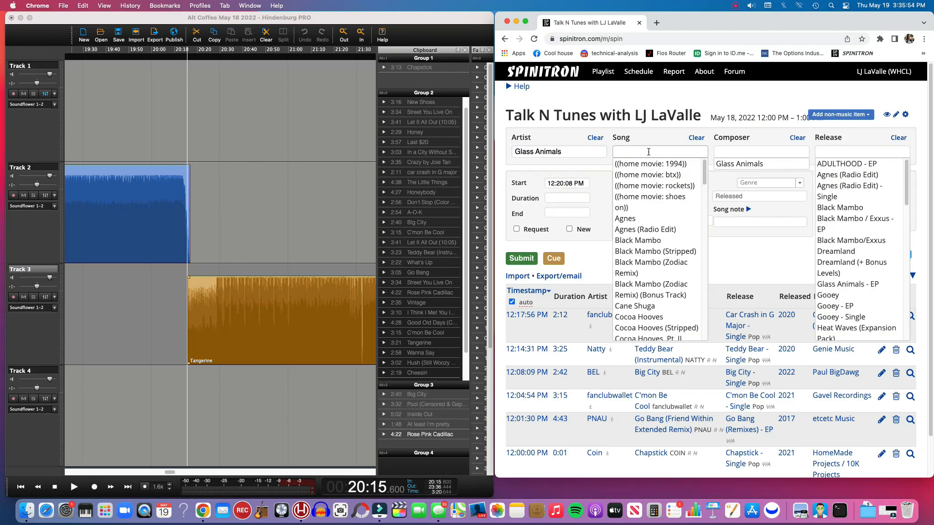
Enter "tangerinnn" as the song title and submit the Glass Animals entry
{"action": "left_click", "coordinate": [648, 152]}
{"action": "type", "text": "ta"}
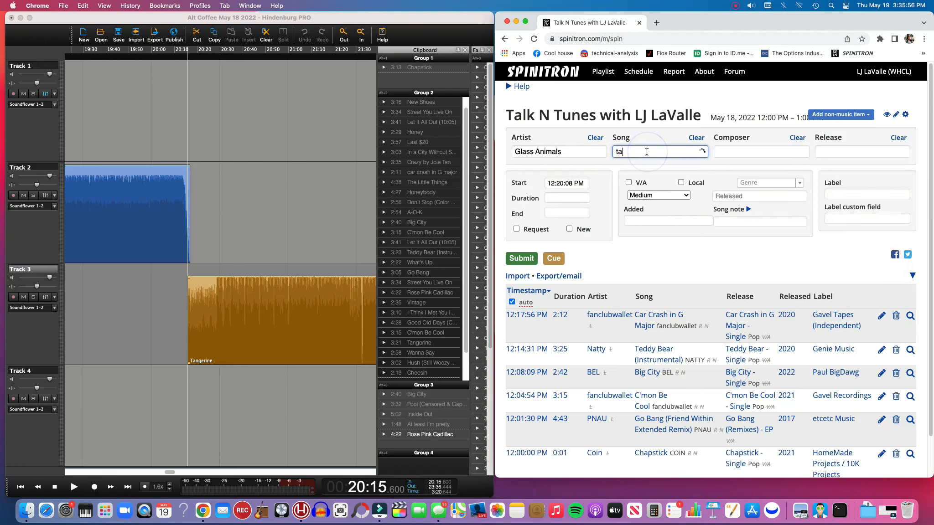
{"action": "type", "text": "ngeri"}
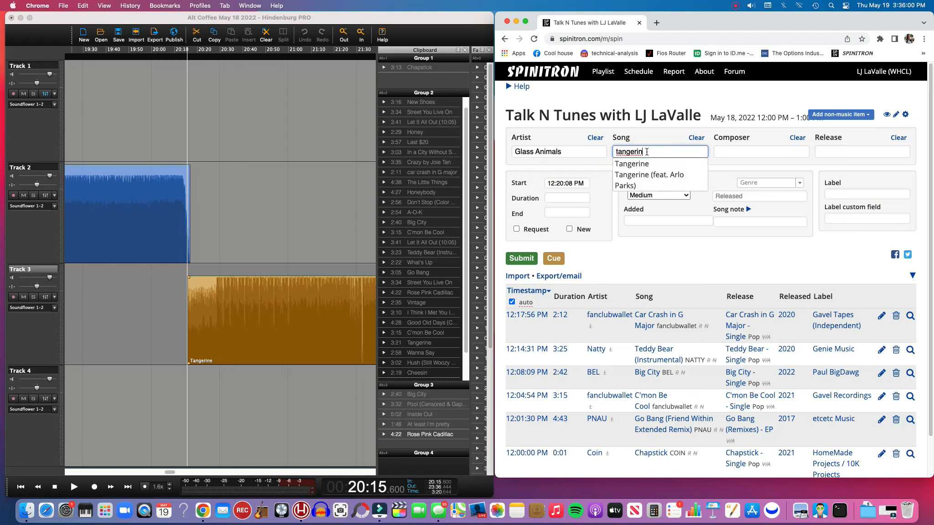
{"action": "type", "text": "nn"}
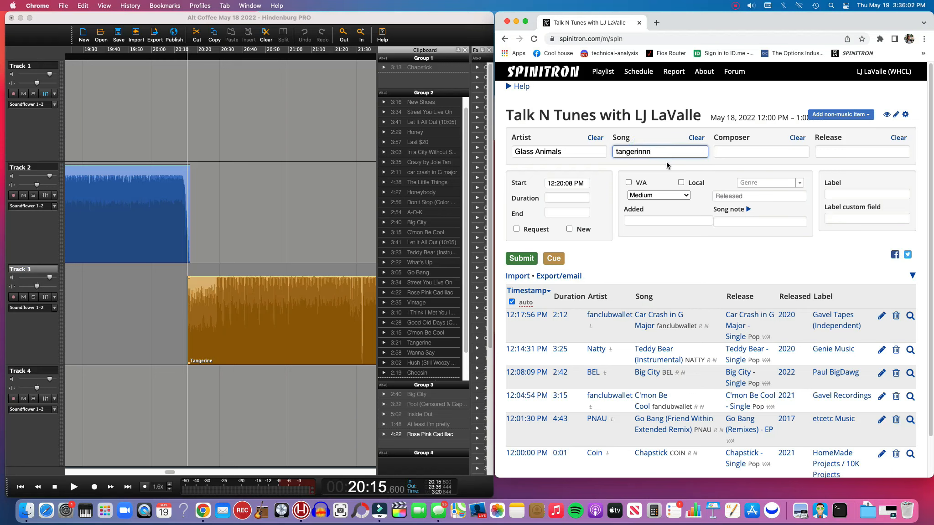
{"action": "left_click", "coordinate": [639, 251]}
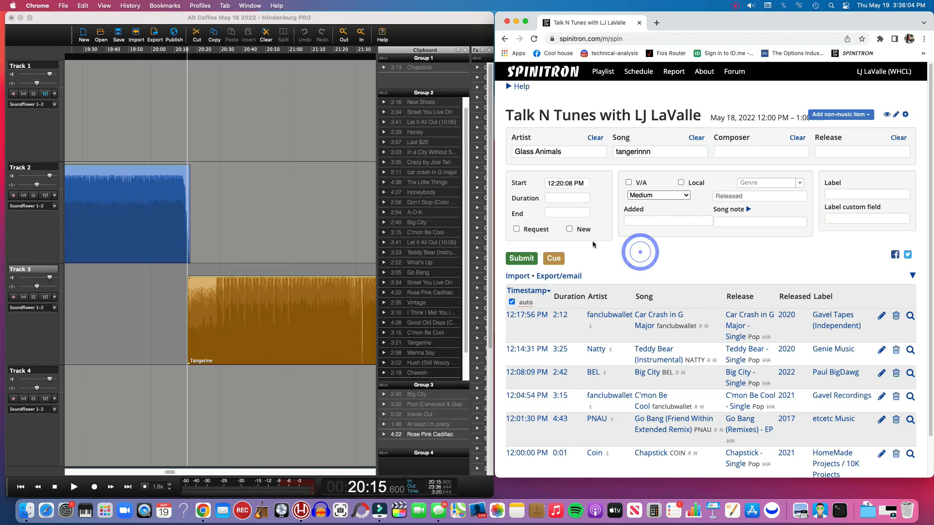
{"action": "left_click", "coordinate": [520, 258]}
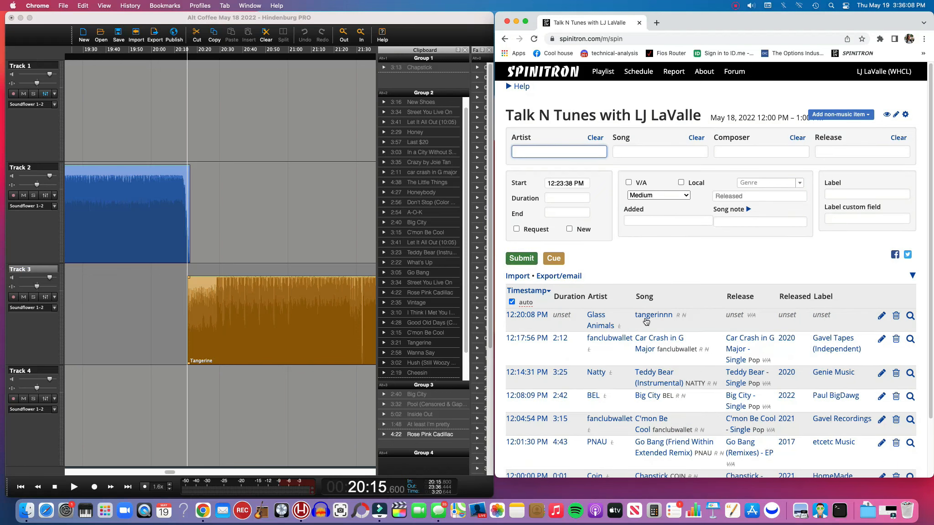
Reopen the Glass Animals entry for editing and correct its song title to Tangerine
{"action": "left_click", "coordinate": [882, 317]}
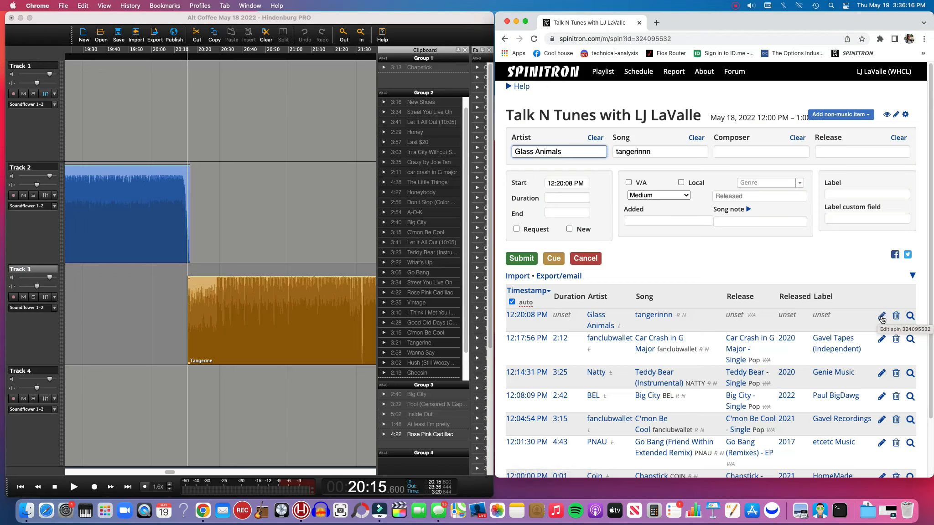
{"action": "left_click", "coordinate": [660, 151]}
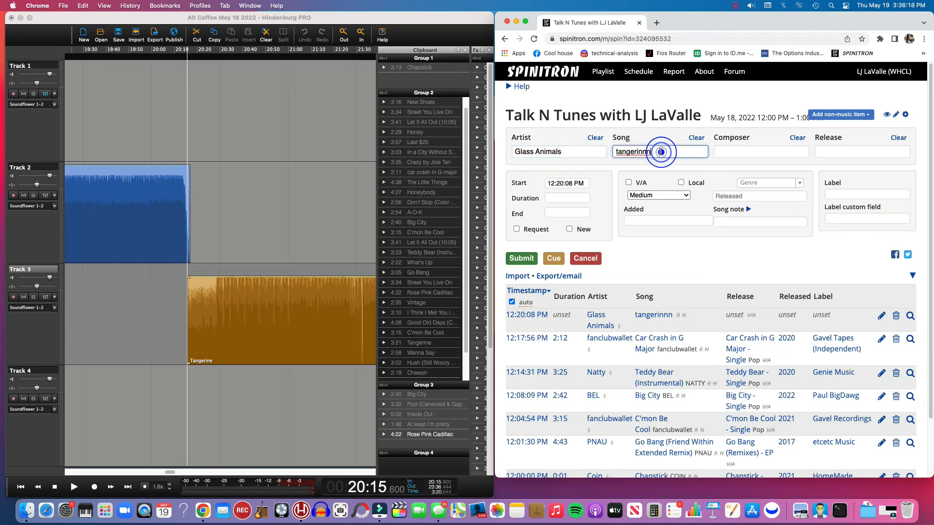
{"action": "key", "text": "BackSpace"}
{"action": "key", "text": "BackSpace"}
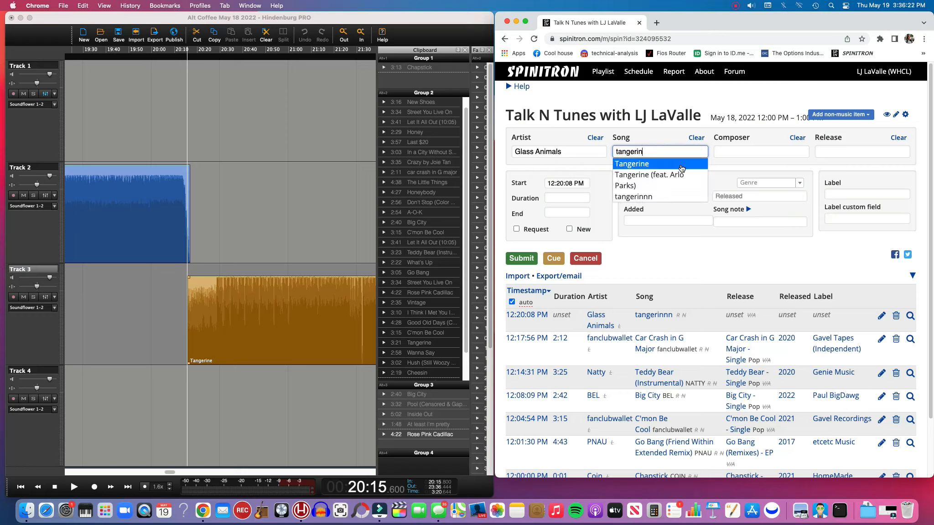
{"action": "left_click", "coordinate": [678, 163]}
Set the composer to Glass Animals and the release to Dreamland, and submit with the suggested Dreamland match from Polydor Records, 2020
{"action": "left_click", "coordinate": [725, 164]}
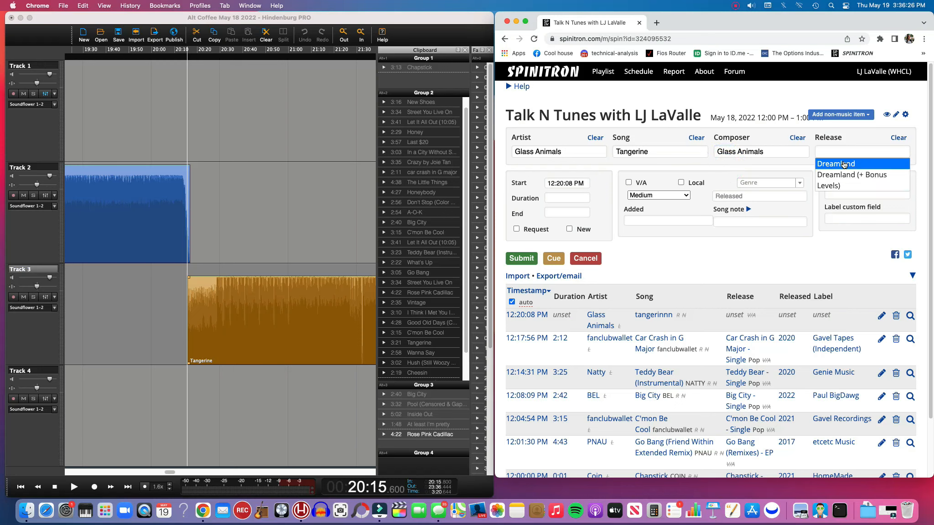
{"action": "left_click", "coordinate": [843, 164]}
{"action": "left_click", "coordinate": [520, 259]}
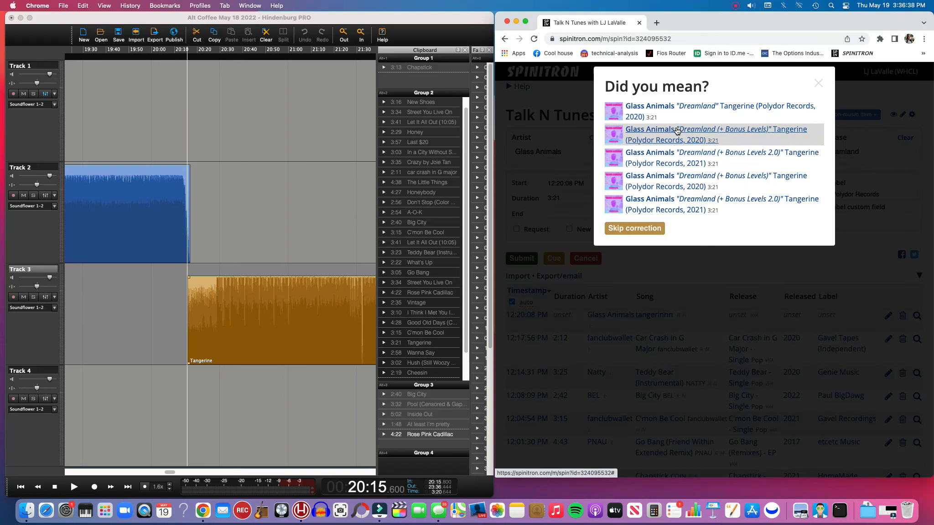
{"action": "left_click", "coordinate": [691, 111]}
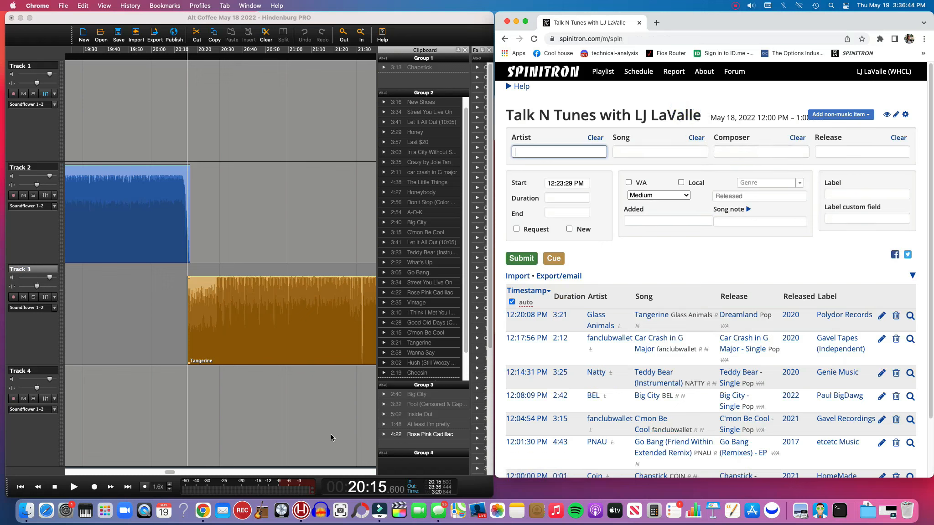
In Hindenburg, place the playhead at the start of the Inside Out clip on Track 2 and check its artist and album in the region properties
{"action": "left_click_drag", "start_coordinate": [171, 473], "coordinate": [189, 475]}
{"action": "left_click", "coordinate": [112, 151]}
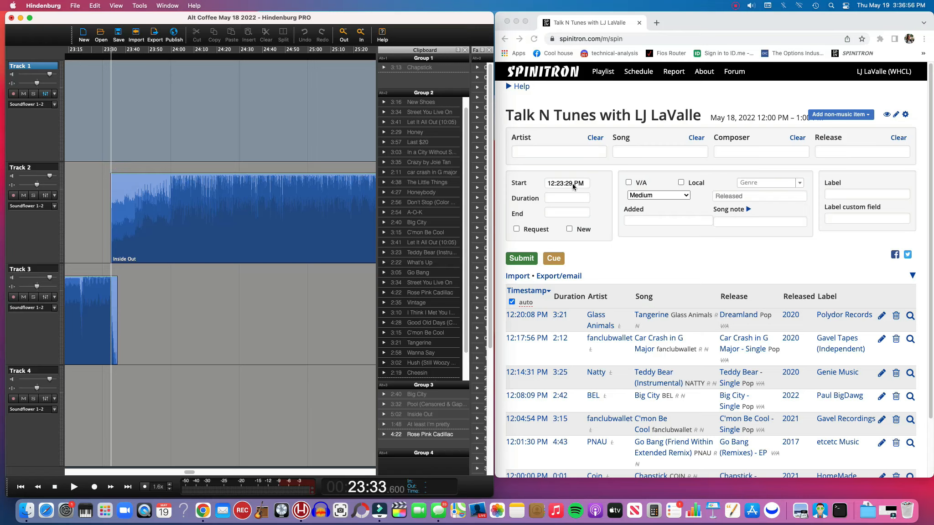
{"action": "right_click", "coordinate": [281, 188]}
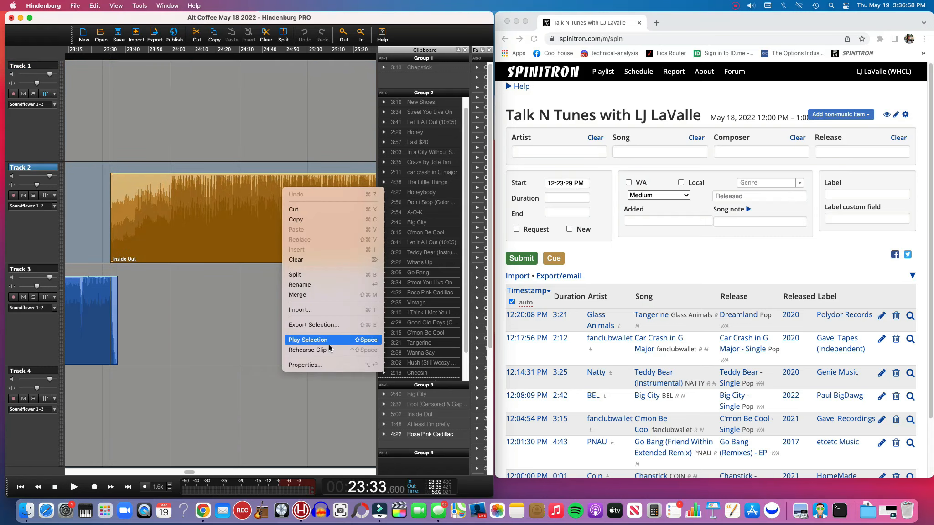
{"action": "left_click", "coordinate": [319, 362]}
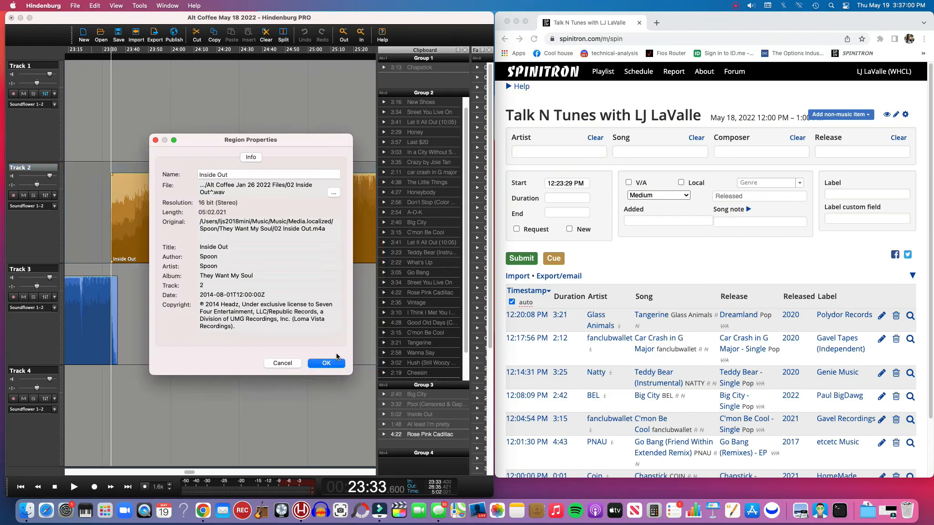
{"action": "left_click", "coordinate": [288, 363]}
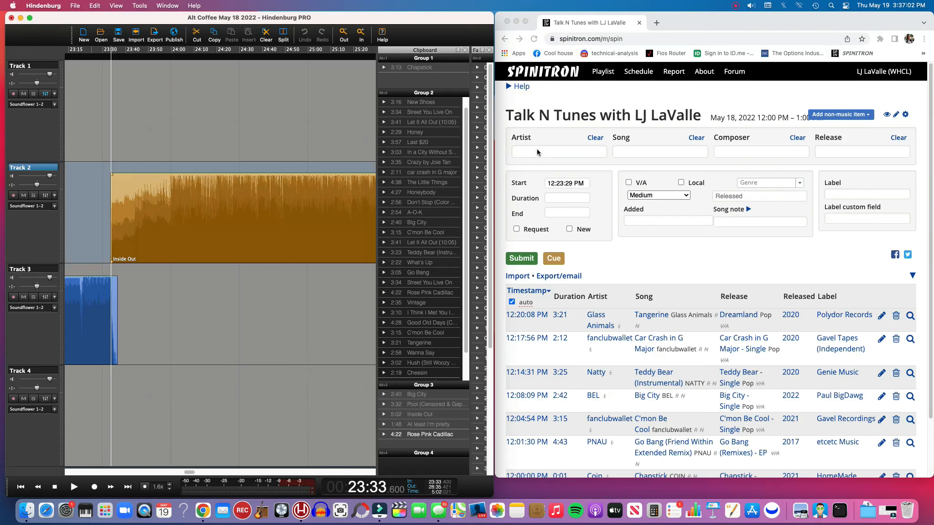
Return to the Spinitron playlist and set the next entry's artist to Spoon and its song to Inside Out
{"action": "left_click", "coordinate": [537, 152]}
{"action": "type", "text": "spoon"}
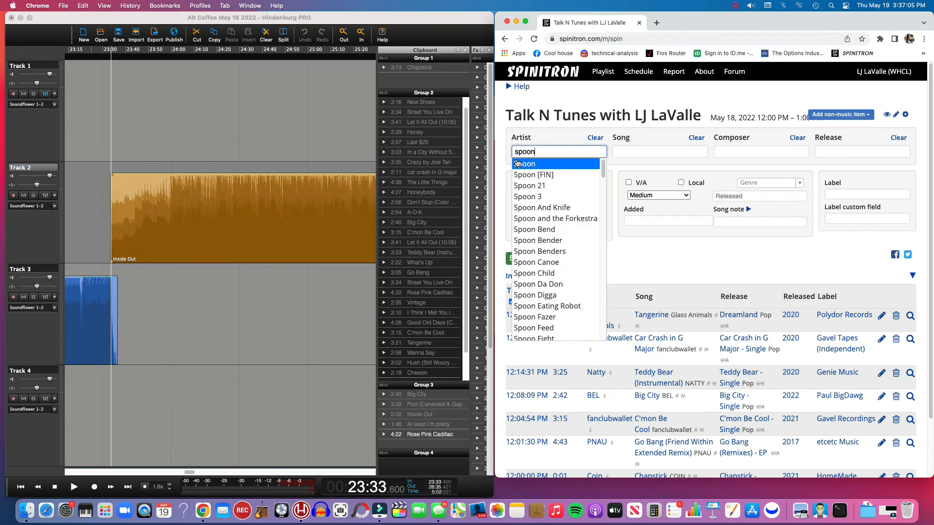
{"action": "left_click", "coordinate": [547, 163]}
{"action": "scroll", "coordinate": [669, 249], "scroll_direction": "down", "scroll_amount": 10}
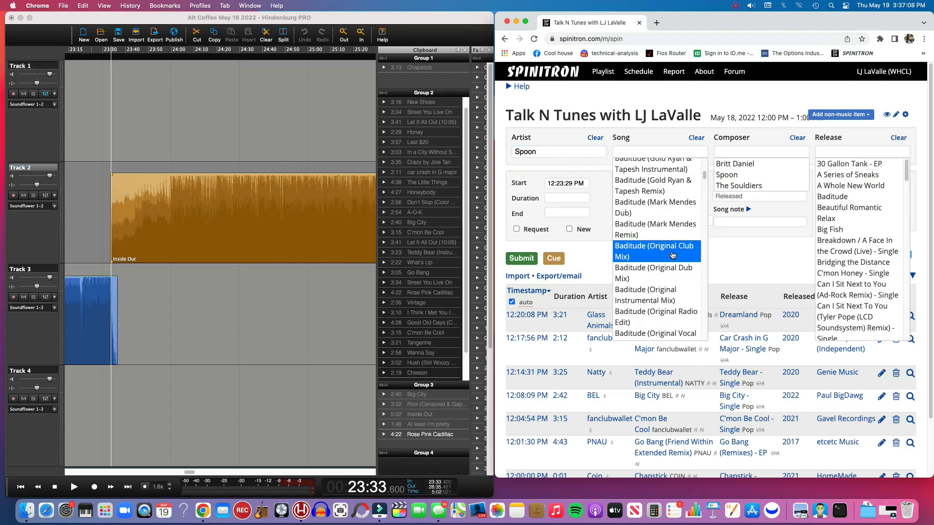
{"action": "scroll", "coordinate": [672, 255], "scroll_direction": "down", "scroll_amount": 15}
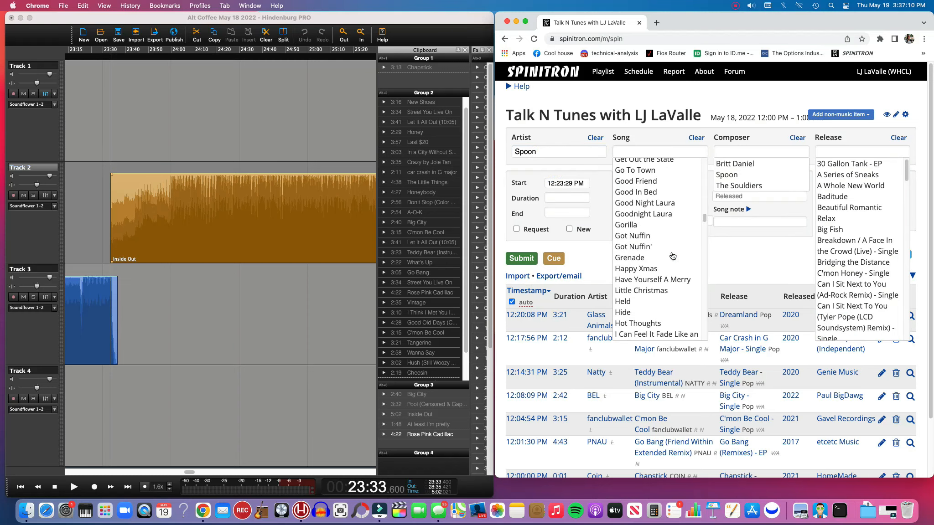
{"action": "scroll", "coordinate": [673, 256], "scroll_direction": "down", "scroll_amount": 1}
{"action": "scroll", "coordinate": [673, 258], "scroll_direction": "up", "scroll_amount": 2}
{"action": "scroll", "coordinate": [672, 258], "scroll_direction": "down", "scroll_amount": 5}
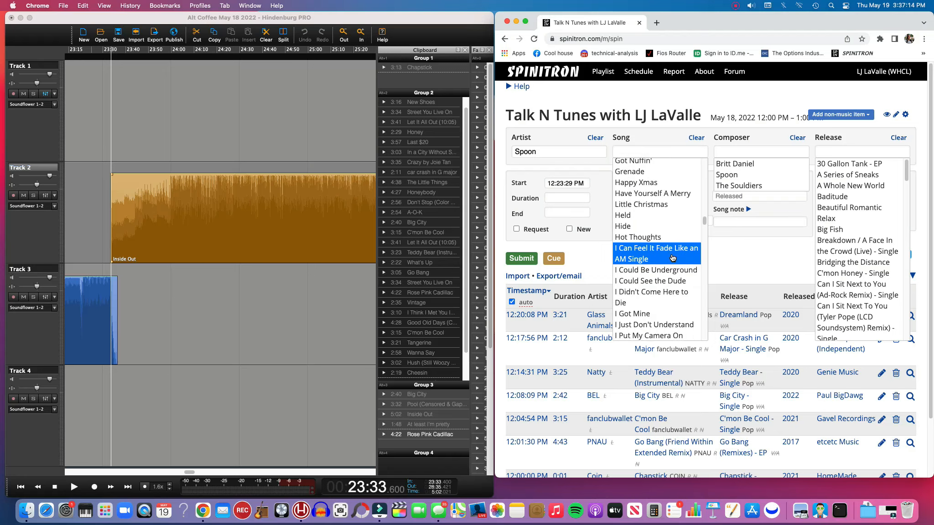
{"action": "scroll", "coordinate": [672, 258], "scroll_direction": "down", "scroll_amount": 4}
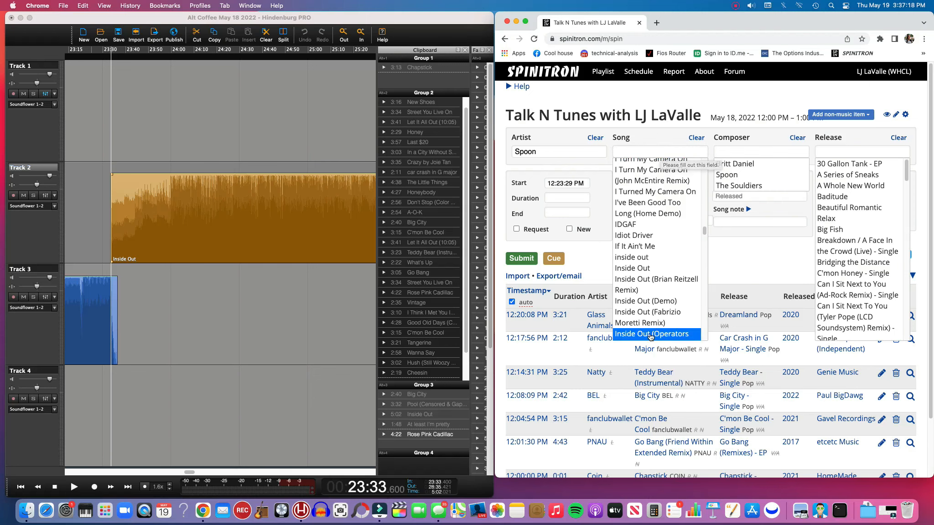
{"action": "left_click", "coordinate": [653, 273]}
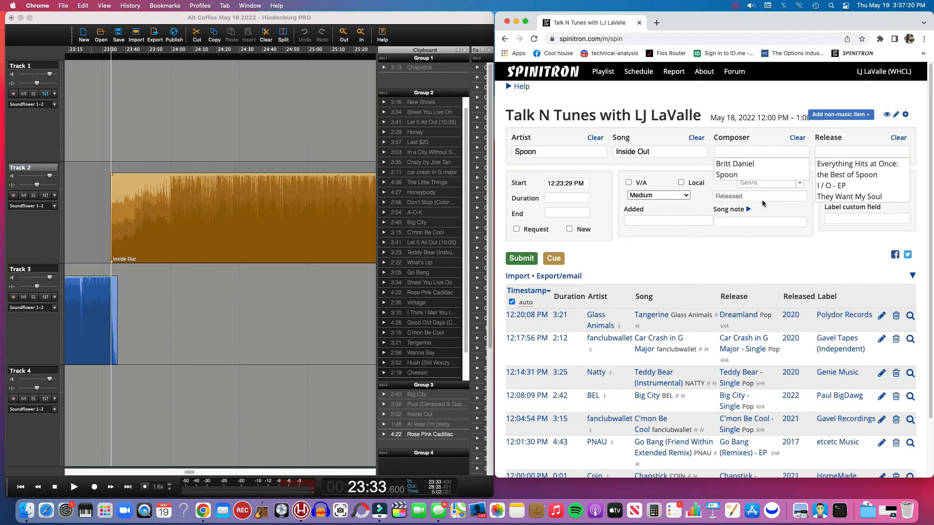
Choose composer Spoon and release "Everything Hits at Once: the Best of Spoon", and submit the entry
{"action": "left_click", "coordinate": [758, 176]}
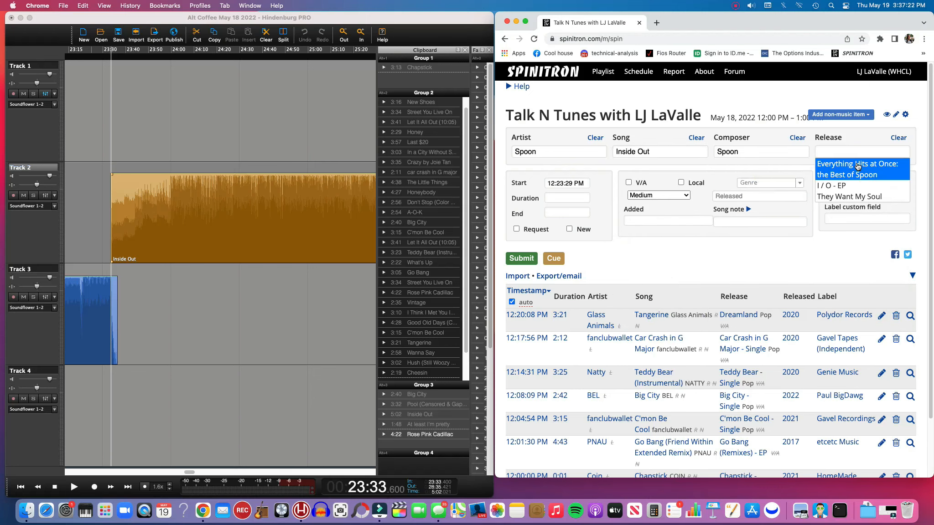
{"action": "left_click", "coordinate": [859, 169]}
{"action": "left_click", "coordinate": [522, 303]}
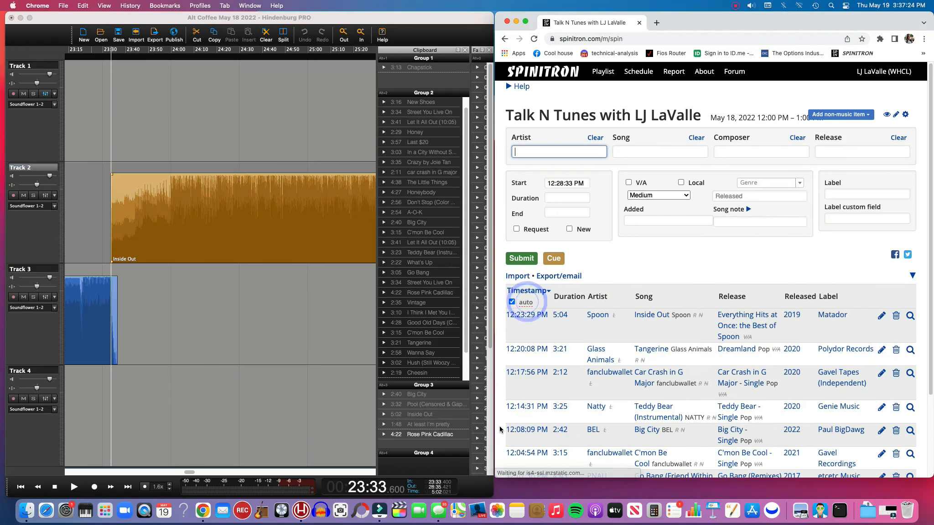
In Hindenburg, place the playhead at the start of the In a City Without Seasons clip on Track 3 and check its region properties
{"action": "left_click_drag", "start_coordinate": [185, 475], "coordinate": [207, 474]}
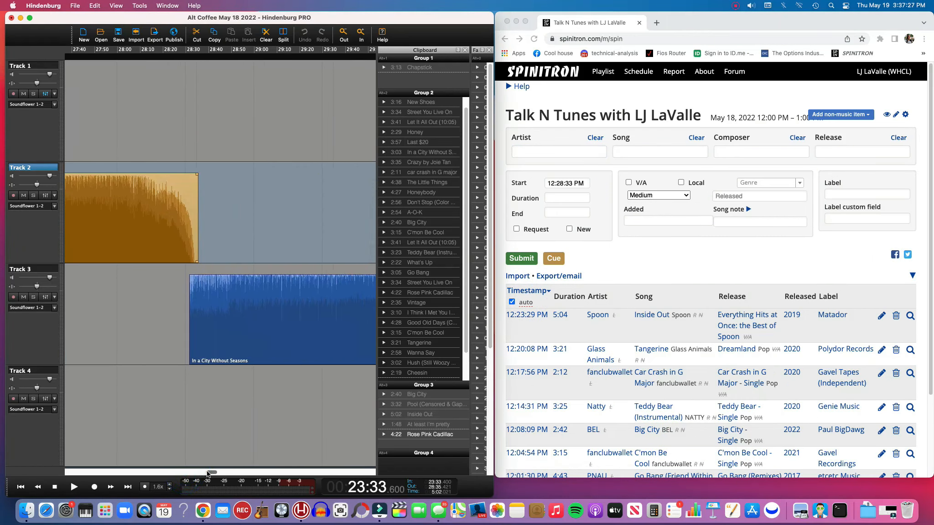
{"action": "left_click", "coordinate": [189, 369]}
{"action": "right_click", "coordinate": [266, 306]}
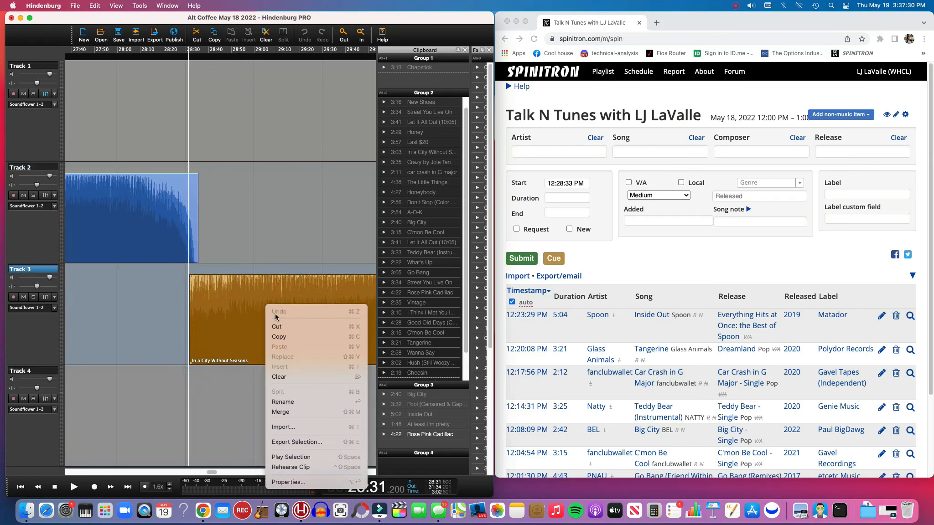
{"action": "left_click", "coordinate": [304, 481]}
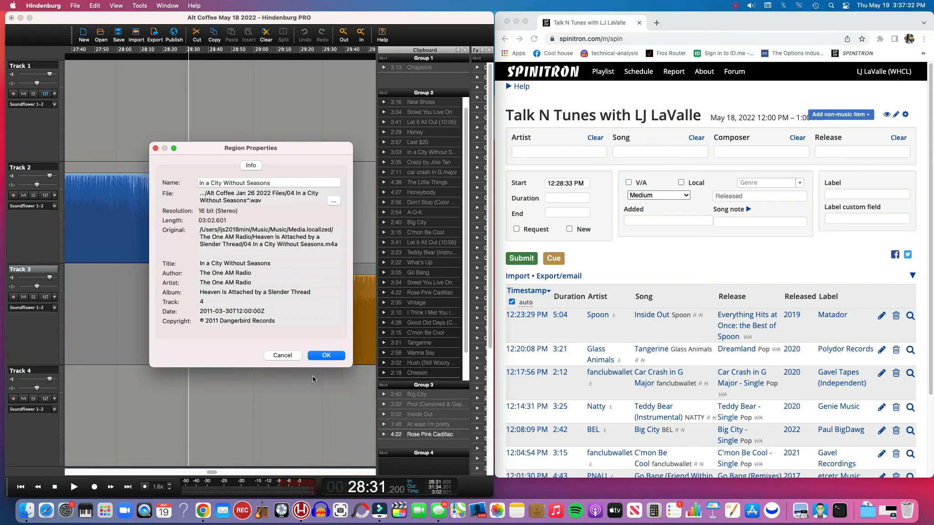
{"action": "left_click", "coordinate": [288, 353]}
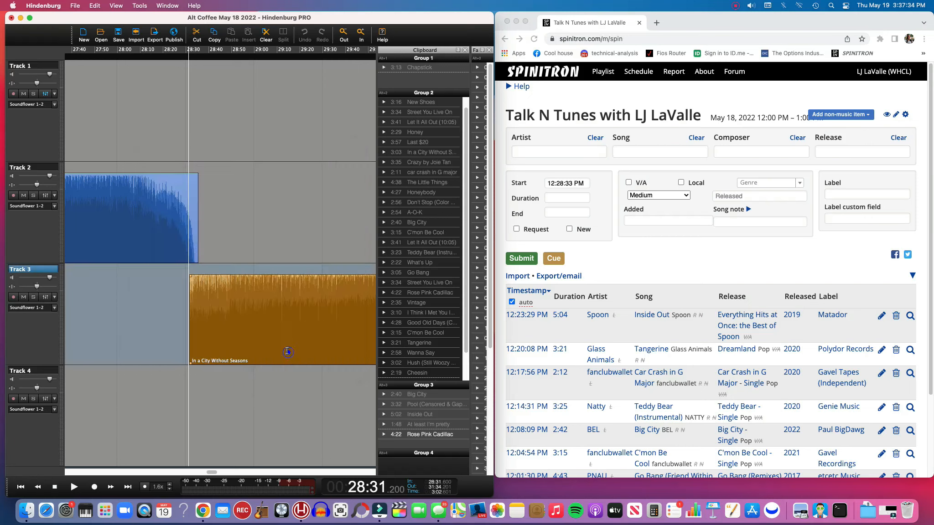
Return to the Spinitron playlist and set the next entry's artist to The One AM Radio and its song to In a City Without Seasons
{"action": "left_click", "coordinate": [536, 152]}
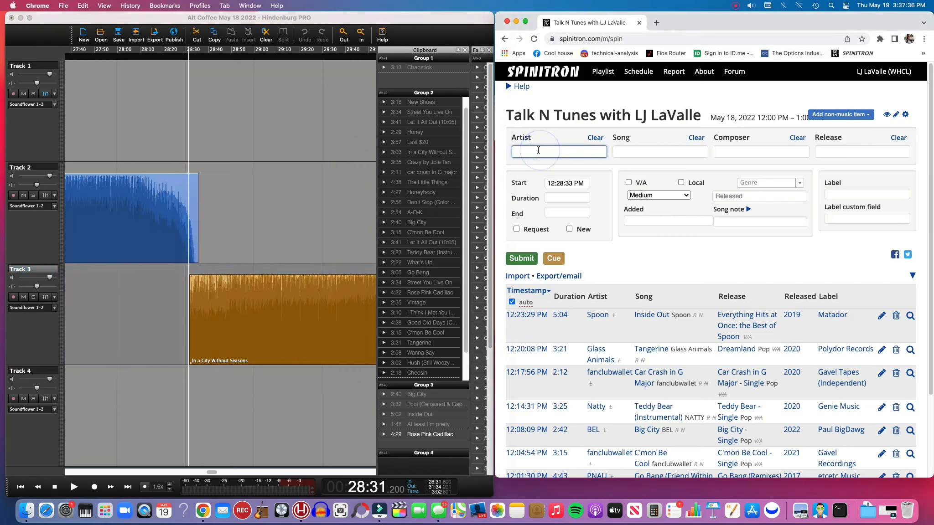
{"action": "type", "text": "the one am"}
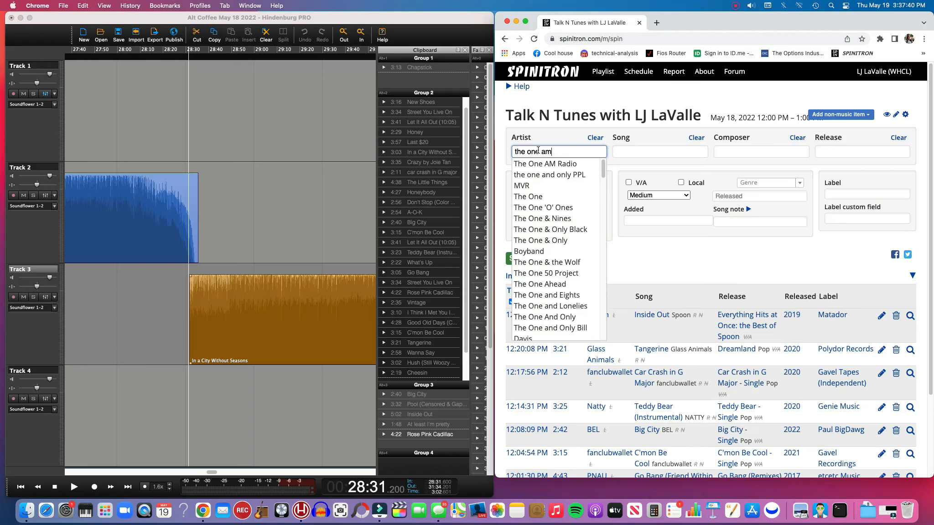
{"action": "left_click", "coordinate": [558, 162]}
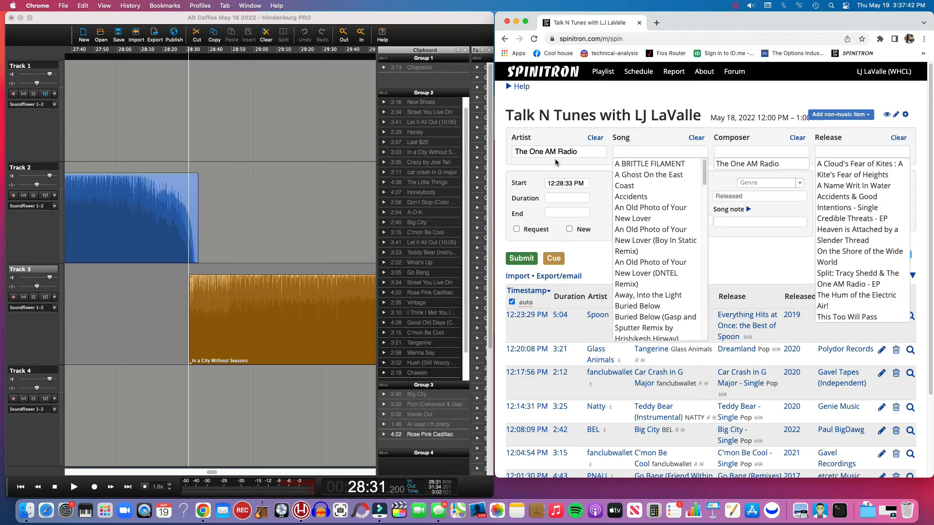
{"action": "scroll", "coordinate": [664, 258], "scroll_direction": "down", "scroll_amount": 5}
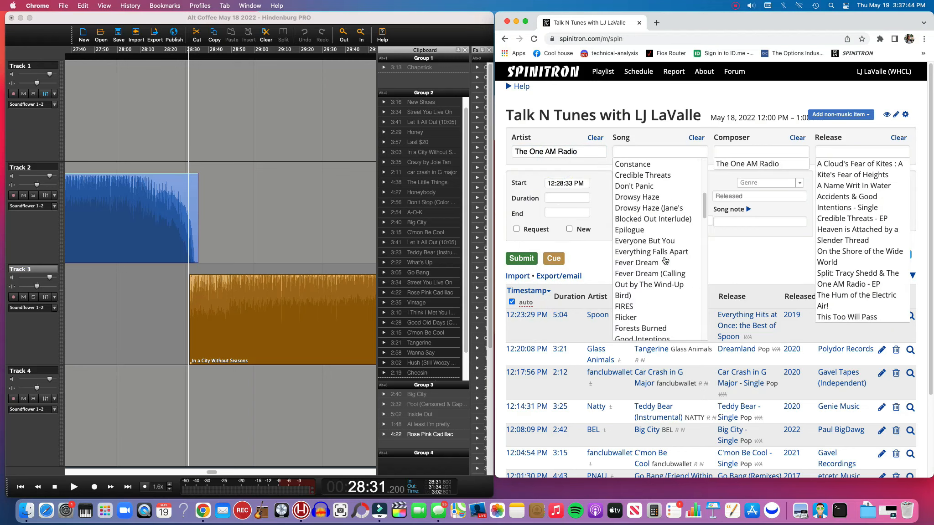
{"action": "scroll", "coordinate": [665, 261], "scroll_direction": "up", "scroll_amount": 2}
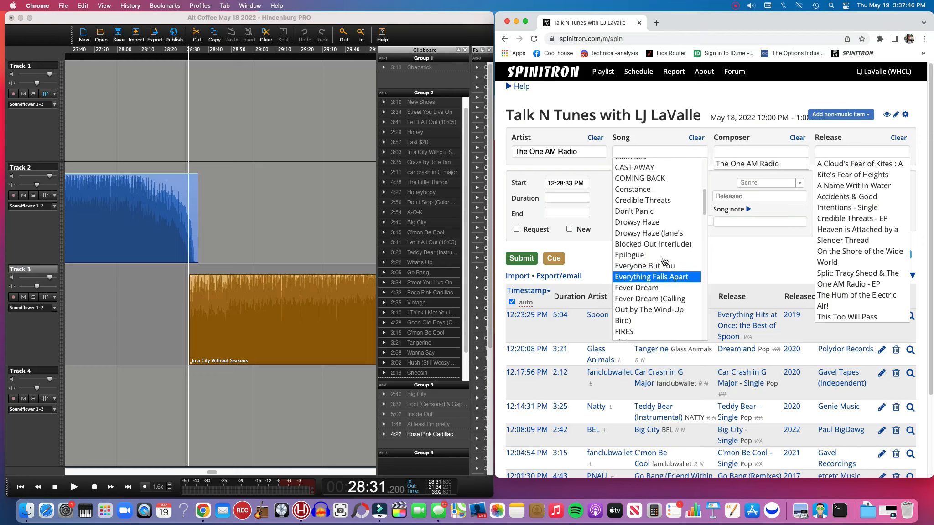
{"action": "scroll", "coordinate": [664, 261], "scroll_direction": "down", "scroll_amount": 5}
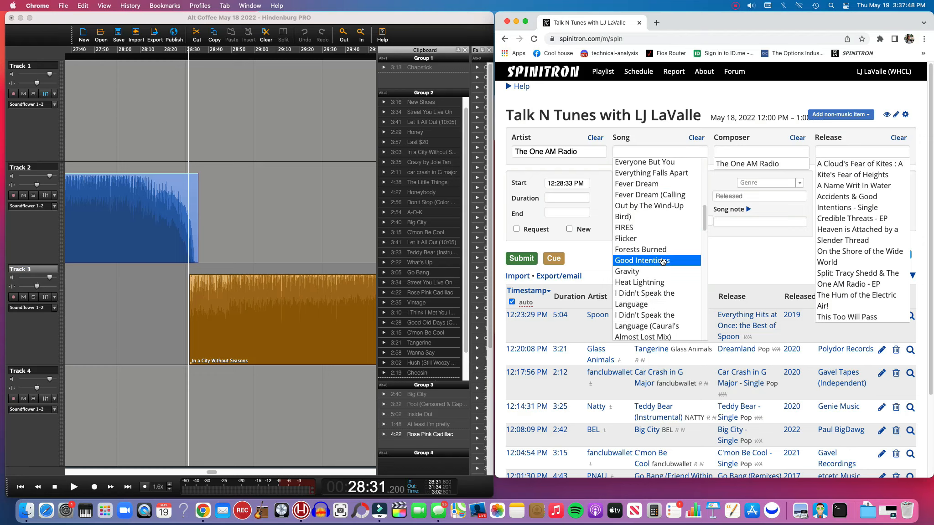
{"action": "scroll", "coordinate": [664, 264], "scroll_direction": "down", "scroll_amount": 3}
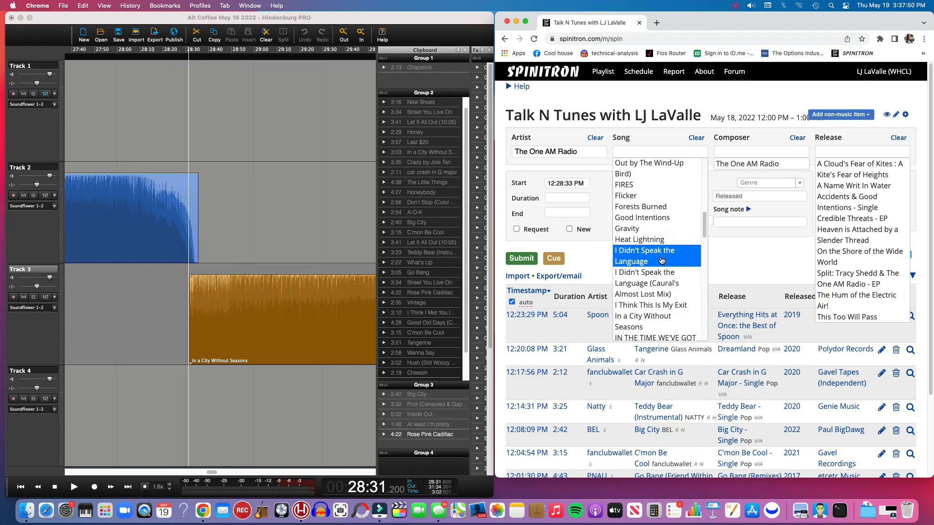
{"action": "scroll", "coordinate": [666, 268], "scroll_direction": "down", "scroll_amount": 2}
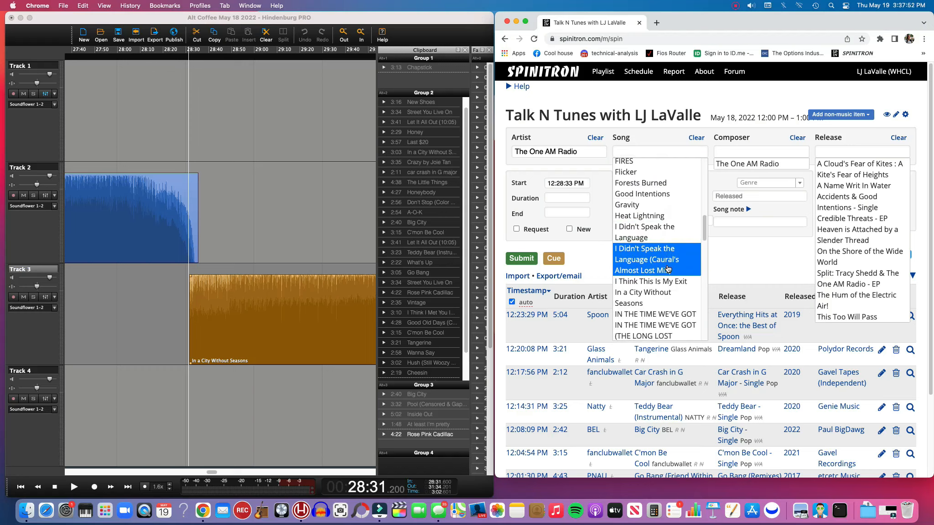
{"action": "scroll", "coordinate": [664, 267], "scroll_direction": "down", "scroll_amount": 3}
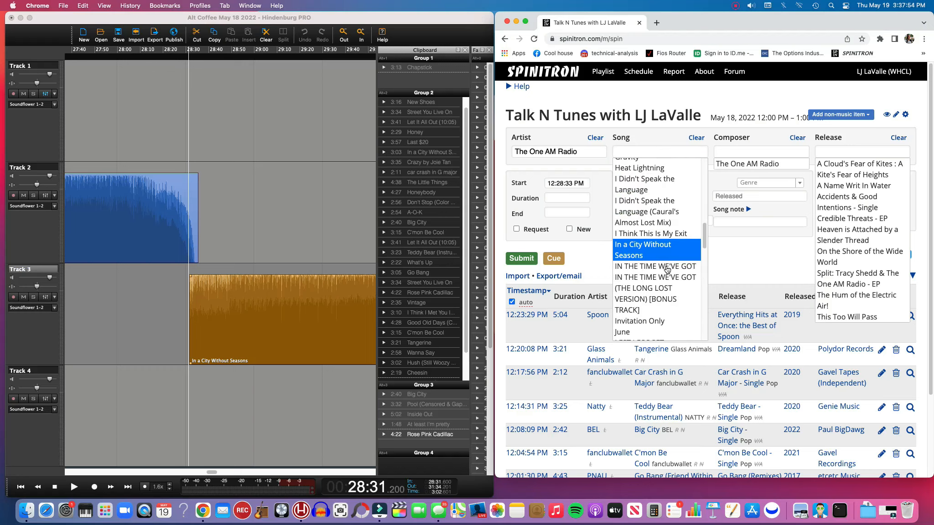
{"action": "left_click", "coordinate": [655, 249]}
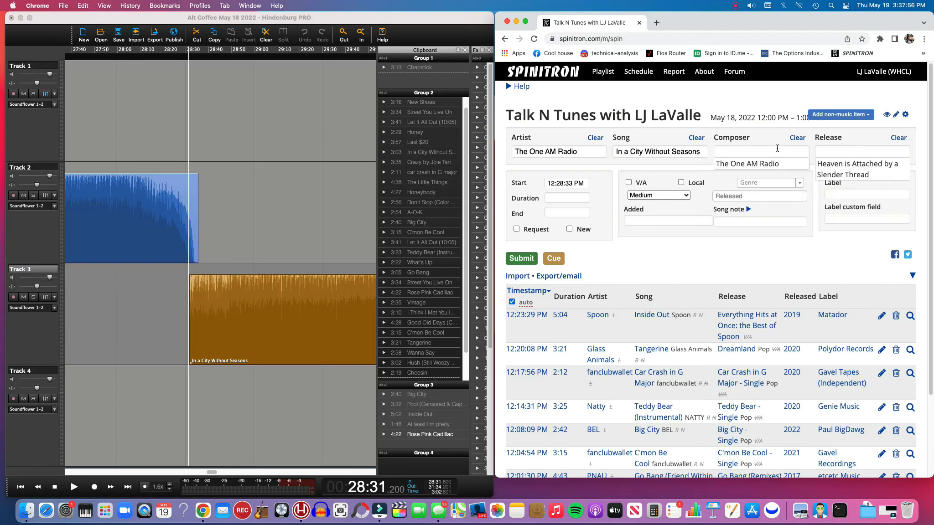
Choose composer The One AM Radio and release "Heaven is Attached by a Slender Thread", and submit the entry
{"action": "left_click", "coordinate": [768, 163]}
{"action": "left_click", "coordinate": [862, 170]}
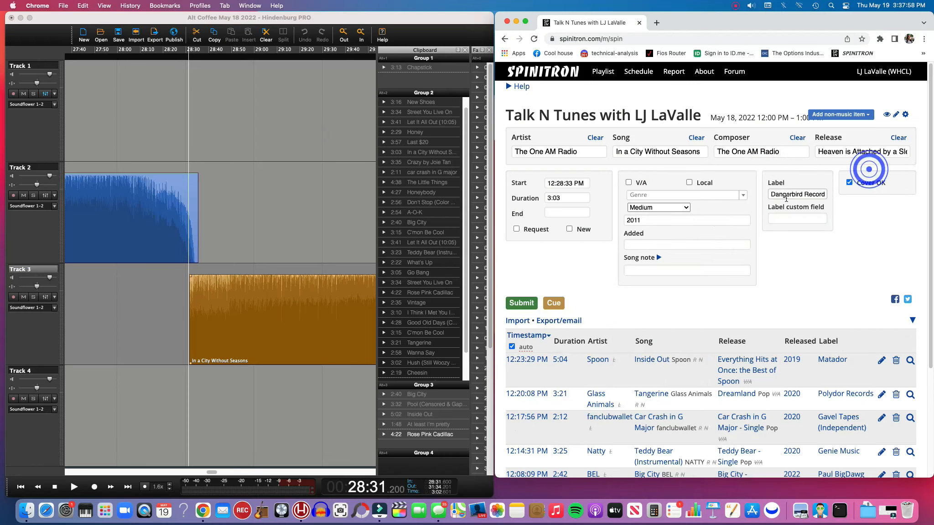
{"action": "left_click", "coordinate": [518, 303]}
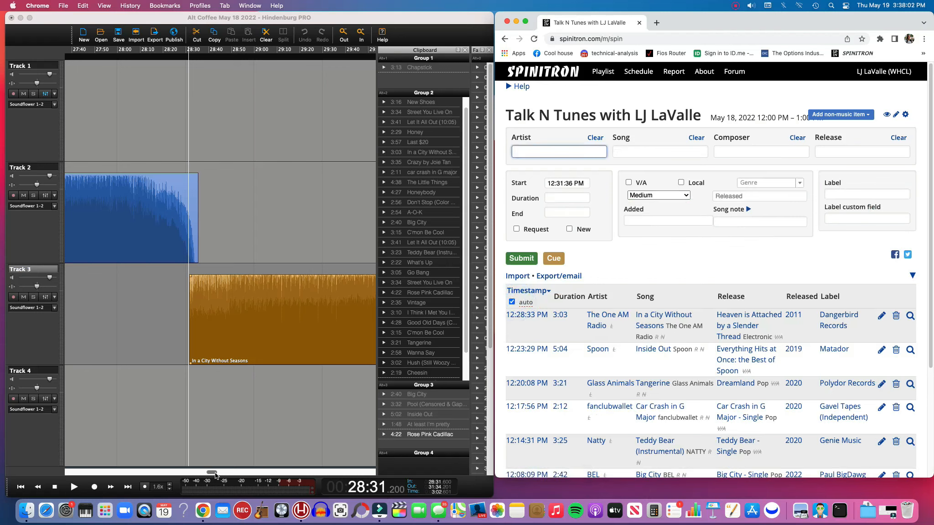
In Hindenburg, place the playhead at the start of the At least I'm pretty clip on Track 2 and check its region properties
{"action": "left_click_drag", "start_coordinate": [214, 472], "coordinate": [227, 476]}
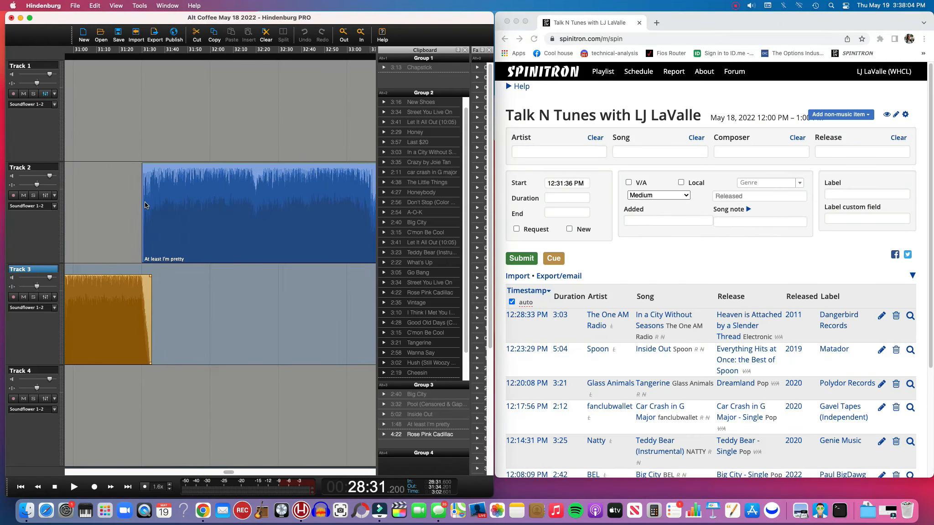
{"action": "left_click", "coordinate": [141, 152]}
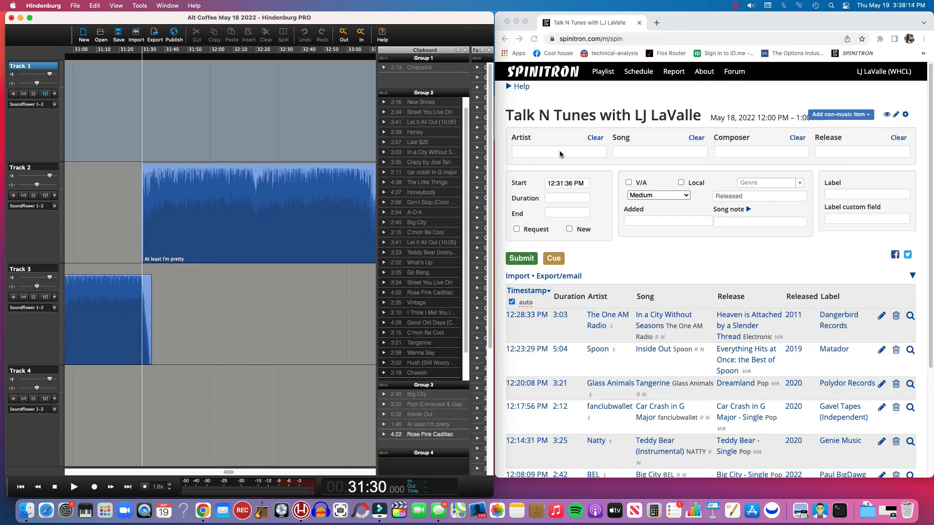
{"action": "right_click", "coordinate": [319, 193]}
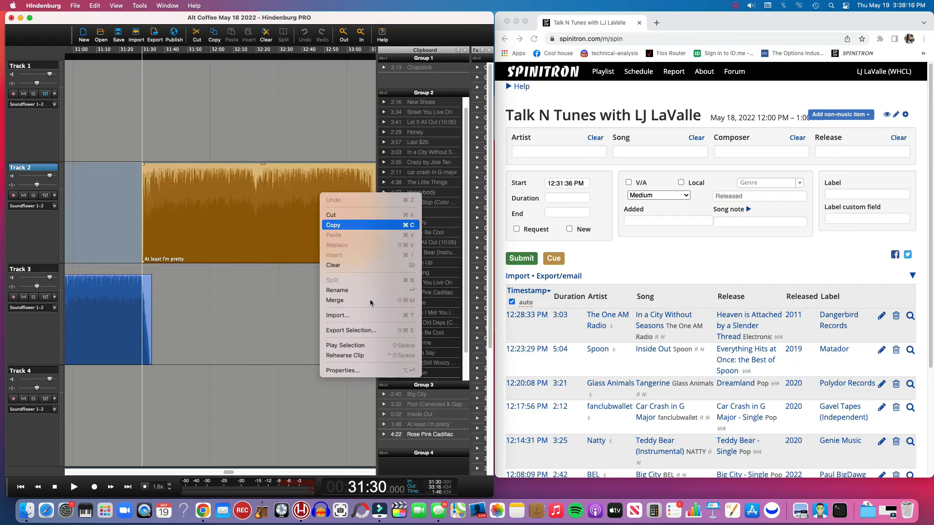
{"action": "left_click", "coordinate": [362, 372]}
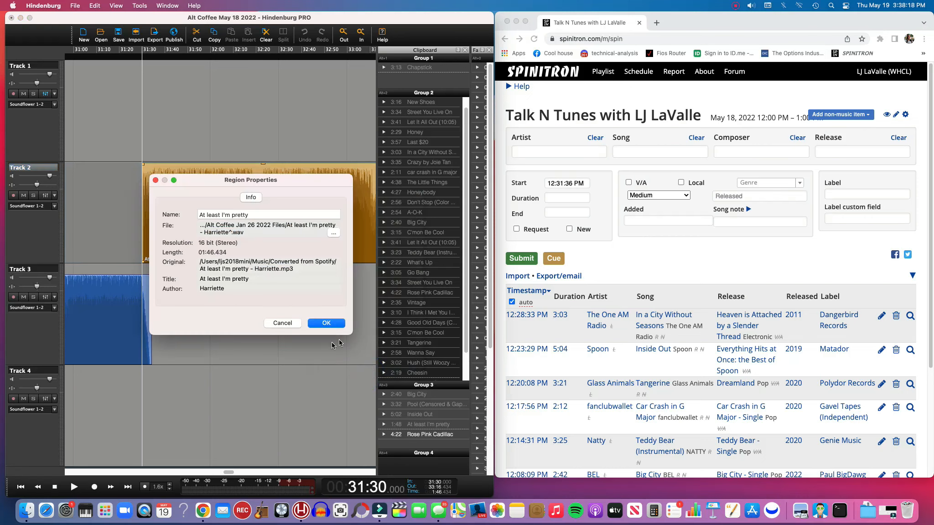
{"action": "left_click", "coordinate": [285, 324]}
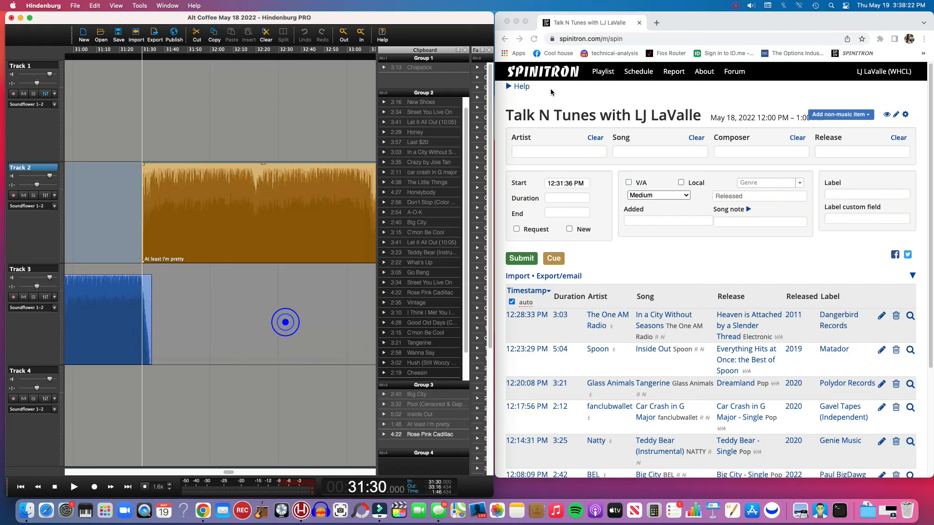
Return to the Spinitron playlist and set the next entry's artist to Harriette and its song to at least i'm pretty
{"action": "left_click", "coordinate": [541, 151]}
{"action": "type", "text": "harriett"}
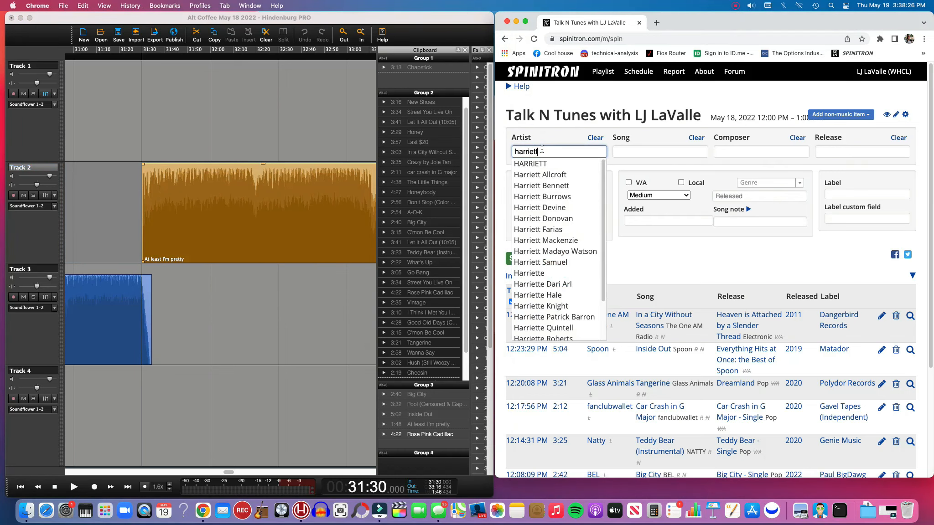
{"action": "type", "text": "e"}
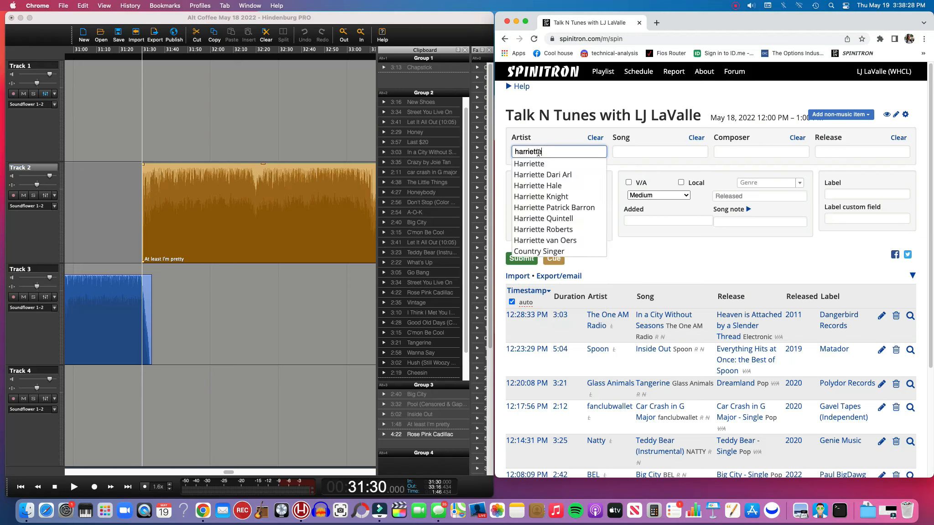
{"action": "left_click", "coordinate": [531, 164]}
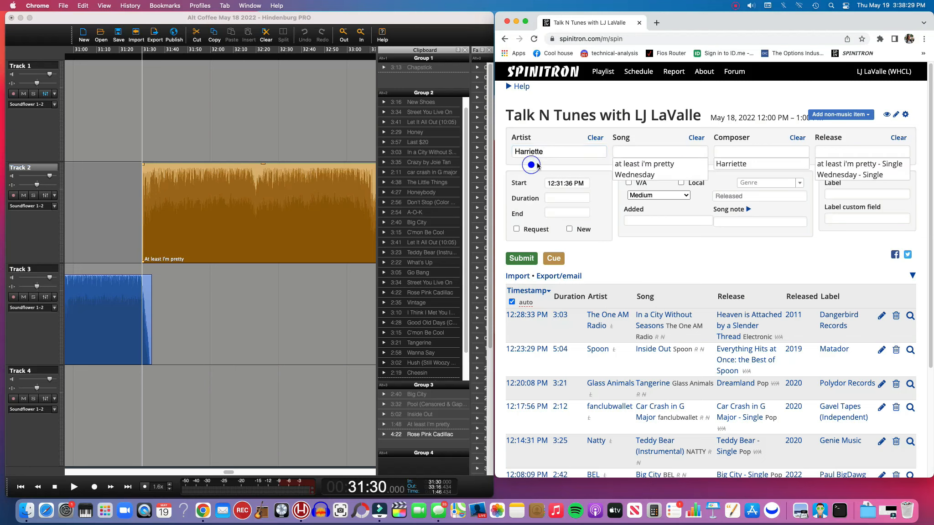
{"action": "left_click", "coordinate": [652, 166]}
Choose composer Harriette and release "at least i'm pretty - Single", and submit the entry
{"action": "left_click", "coordinate": [727, 164]}
{"action": "left_click", "coordinate": [844, 164]}
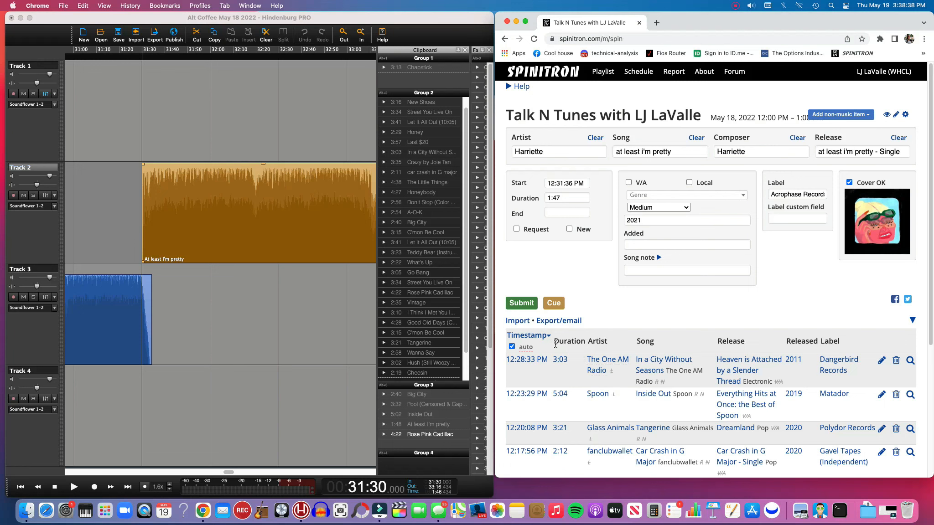
{"action": "left_click", "coordinate": [523, 306]}
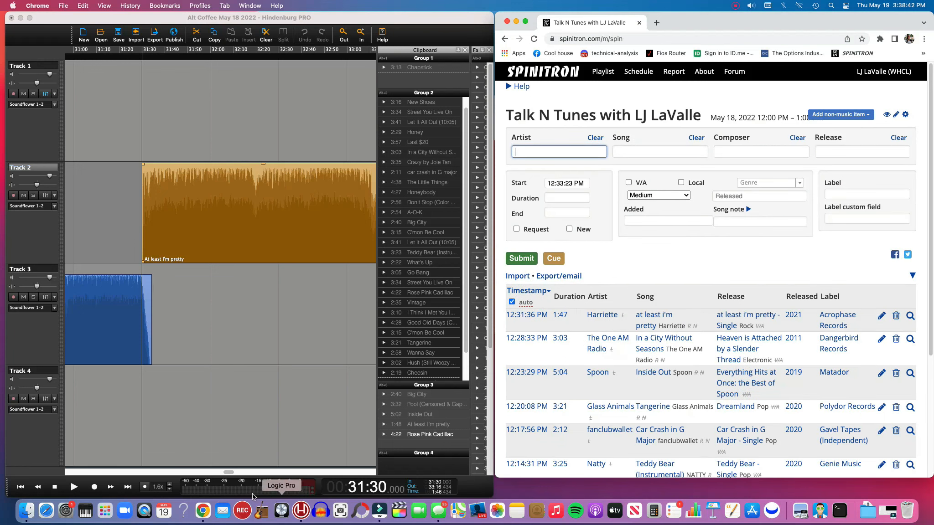
In Hindenburg, place the playhead at the start of Wanna Say on Track 3 and check the longer clip's region properties
{"action": "left_click", "coordinate": [234, 474]}
{"action": "left_click_drag", "start_coordinate": [234, 474], "coordinate": [240, 474]}
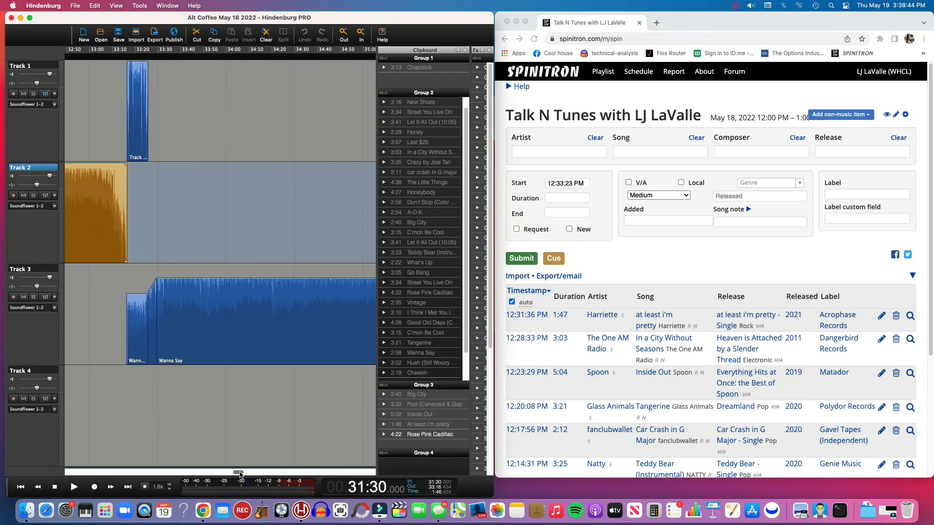
{"action": "left_click", "coordinate": [126, 371]}
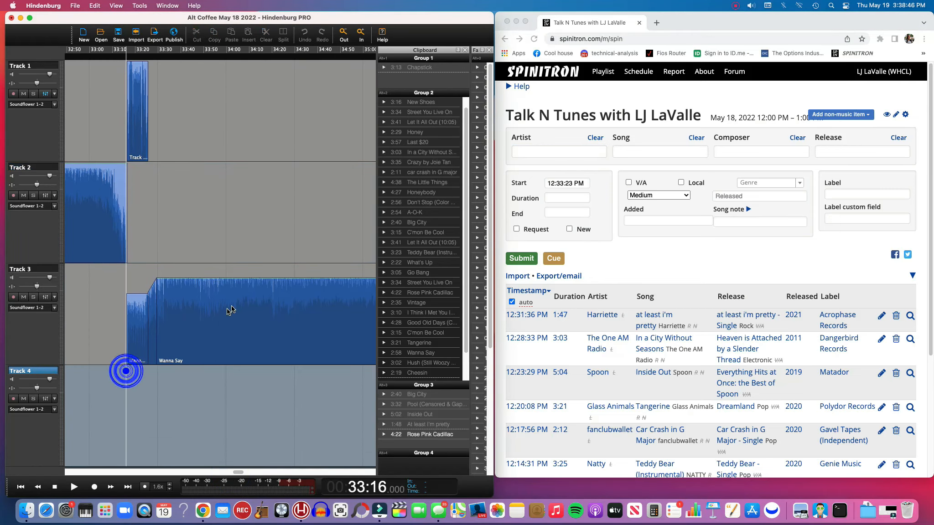
{"action": "right_click", "coordinate": [233, 306]}
{"action": "left_click", "coordinate": [271, 480]}
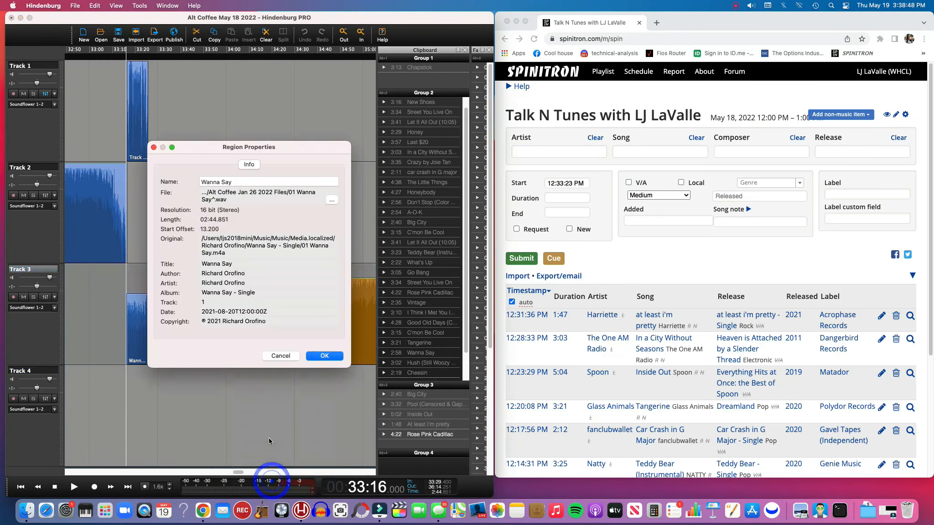
{"action": "left_click", "coordinate": [280, 355]}
Return to the Spinitron playlist and set the next entry's artist to Richard Orofino and its song to Wanna Say
{"action": "left_click", "coordinate": [549, 151]}
{"action": "type", "text": "r"}
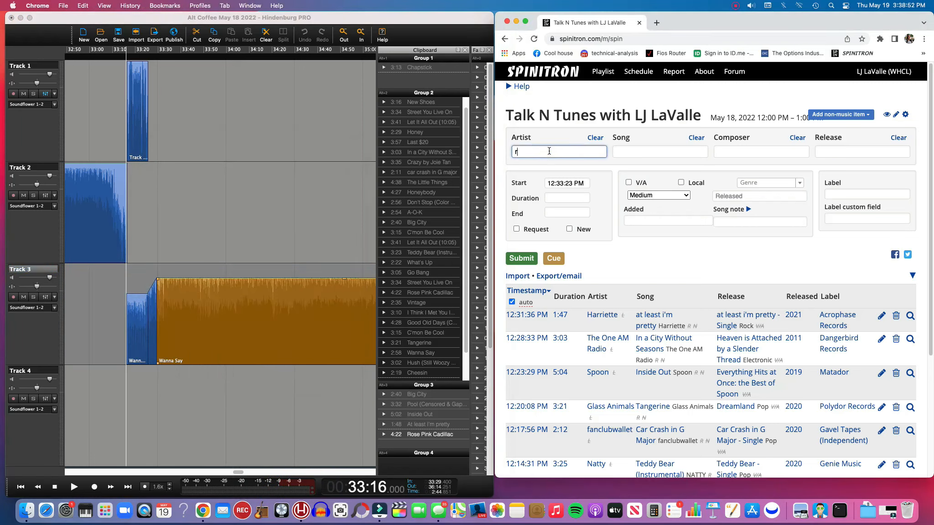
{"action": "type", "text": "ichard ori"}
{"action": "key", "text": "BackSpace"}
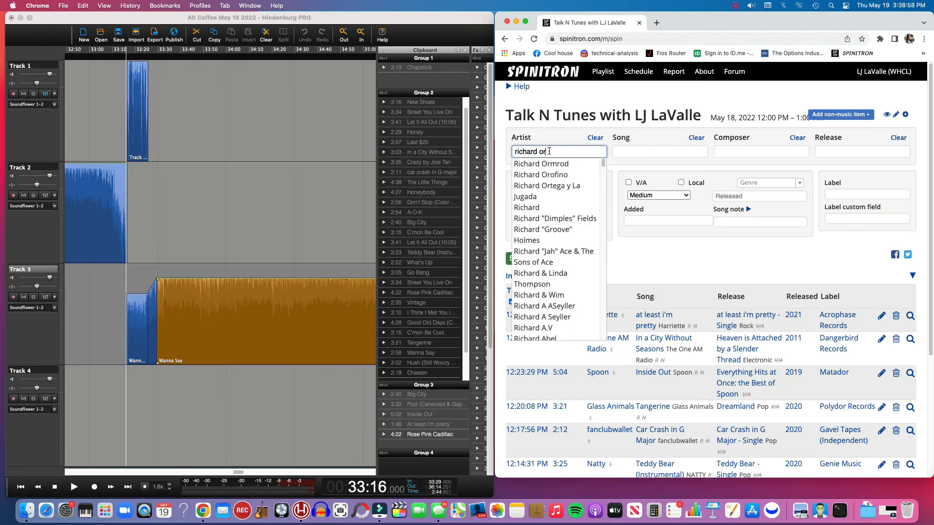
{"action": "type", "text": "ofin"}
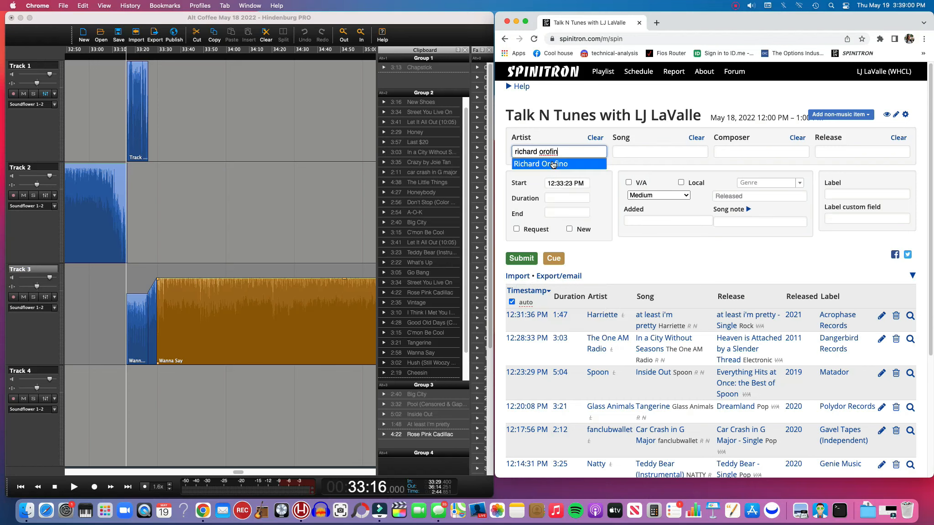
{"action": "left_click", "coordinate": [553, 165]}
{"action": "scroll", "coordinate": [656, 255], "scroll_direction": "down", "scroll_amount": 5}
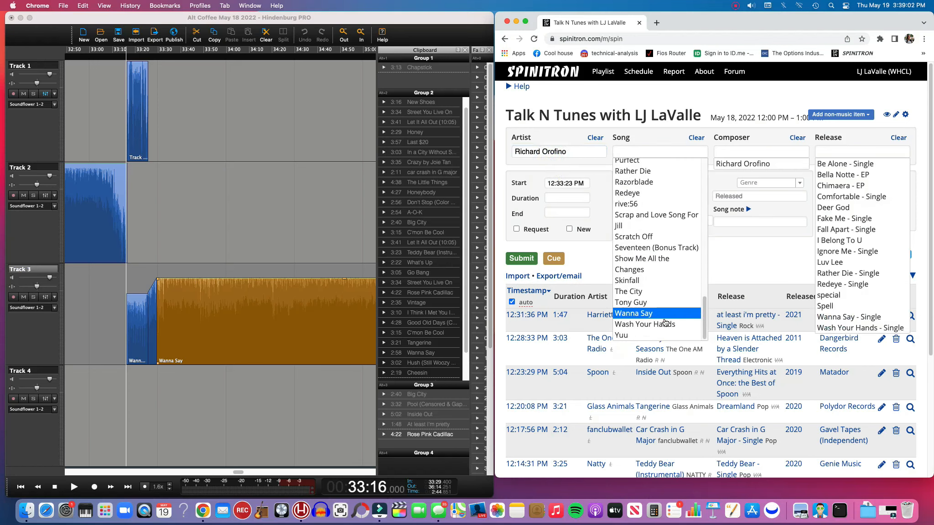
{"action": "left_click", "coordinate": [646, 316]}
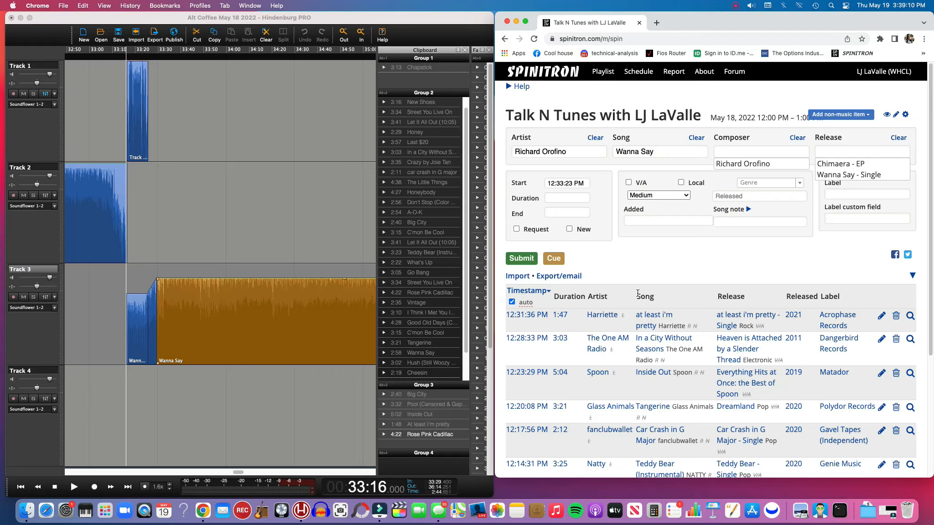
In Hindenburg, place the playhead at the start of the Hush (Still Woozy Remix) clip on Track 2
{"action": "scroll", "coordinate": [638, 293], "scroll_direction": "down", "scroll_amount": 5}
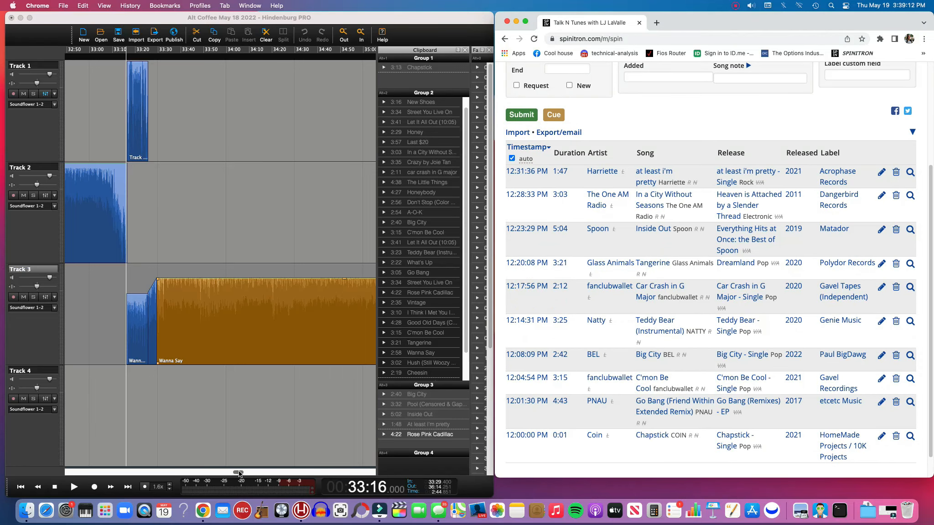
{"action": "left_click_drag", "start_coordinate": [239, 473], "coordinate": [250, 473]}
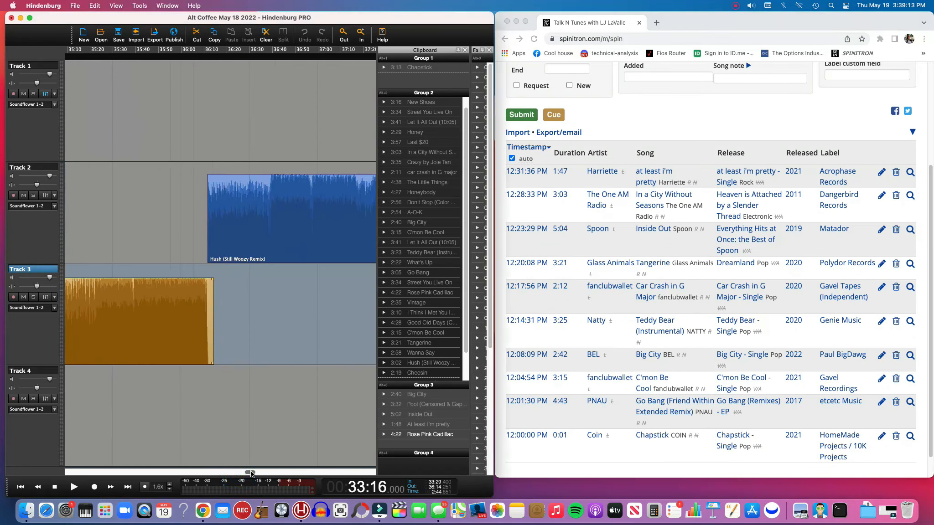
{"action": "left_click", "coordinate": [209, 160]}
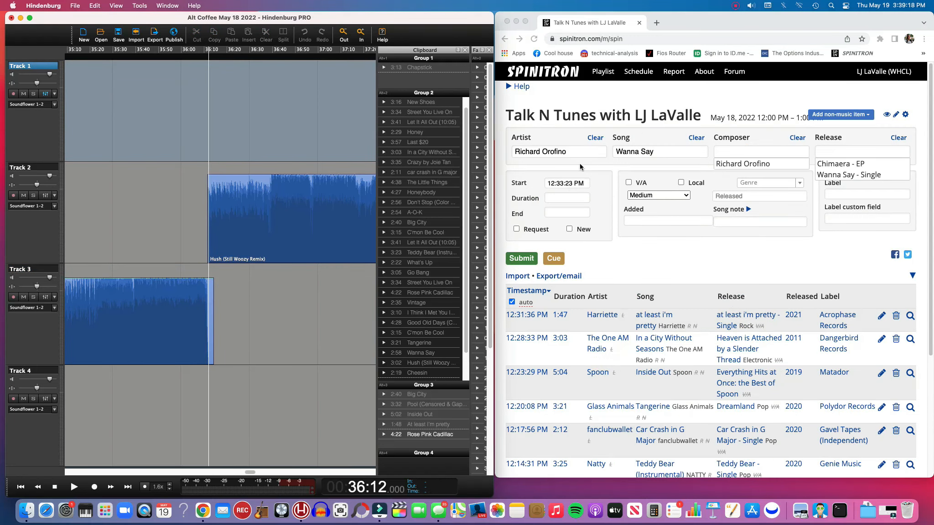
Submit the Wanna Say entry in Spinitron, choosing the suggested "Wanna Say - Single" release from 2021
{"action": "left_click", "coordinate": [582, 152]}
{"action": "left_click", "coordinate": [516, 263]}
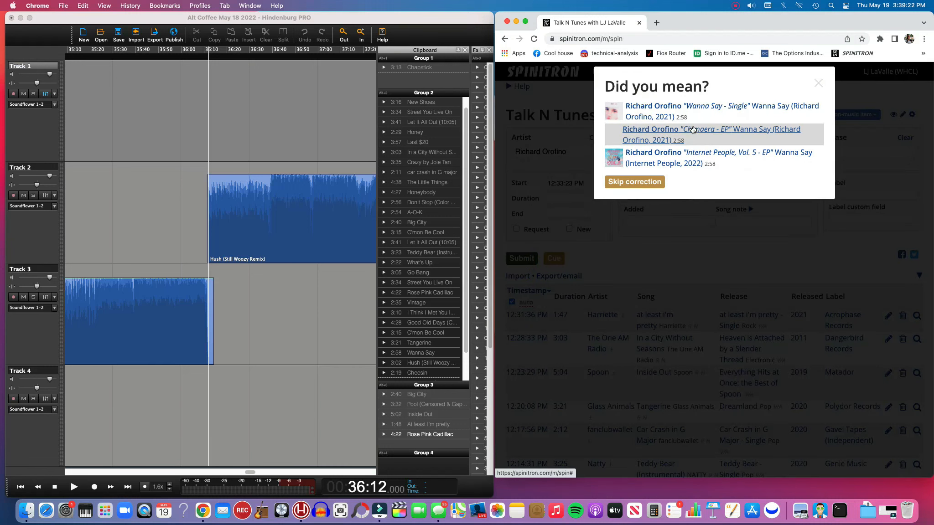
{"action": "left_click", "coordinate": [729, 112]}
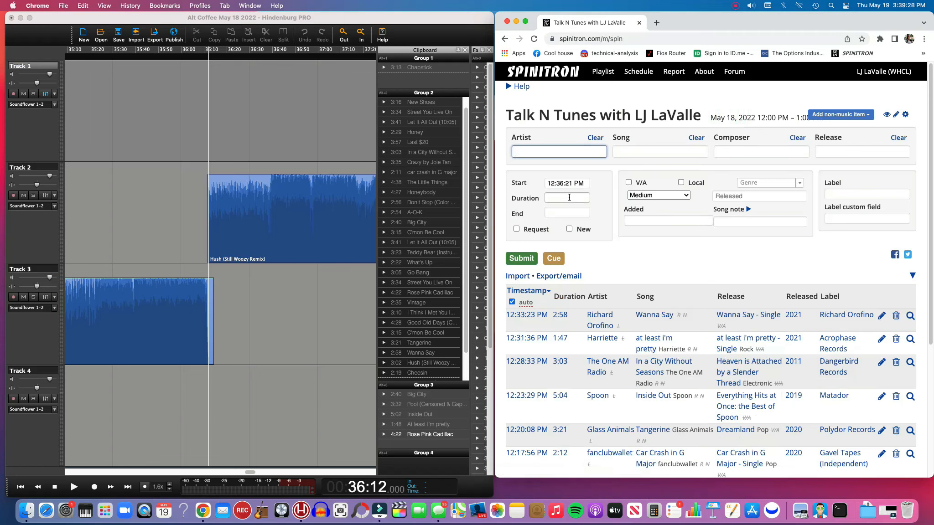
Fill the next entry with artist and composer The Marías, song Hush (Still Woozy Remix) and release "Hush (Still Woozy Remix) - Single"
{"action": "type", "text": "the marias"}
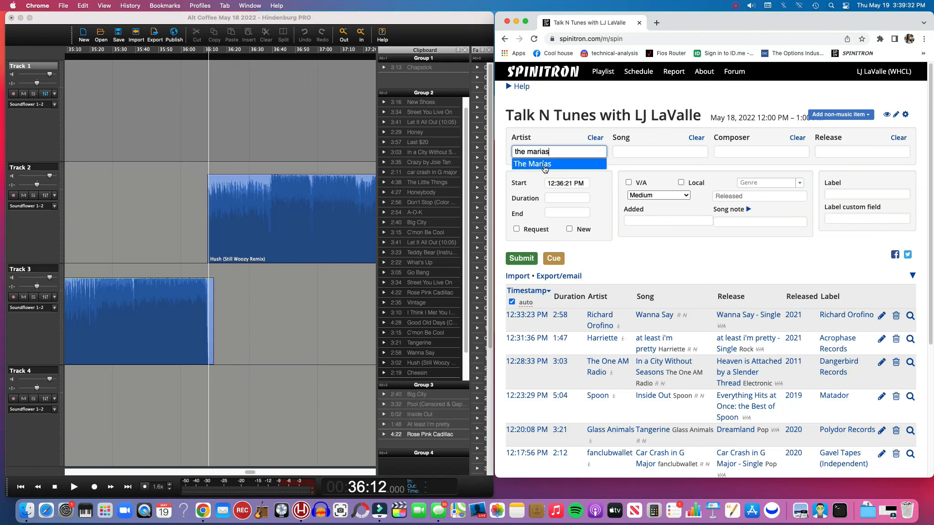
{"action": "left_click", "coordinate": [544, 164]}
{"action": "scroll", "coordinate": [684, 262], "scroll_direction": "down", "scroll_amount": 3}
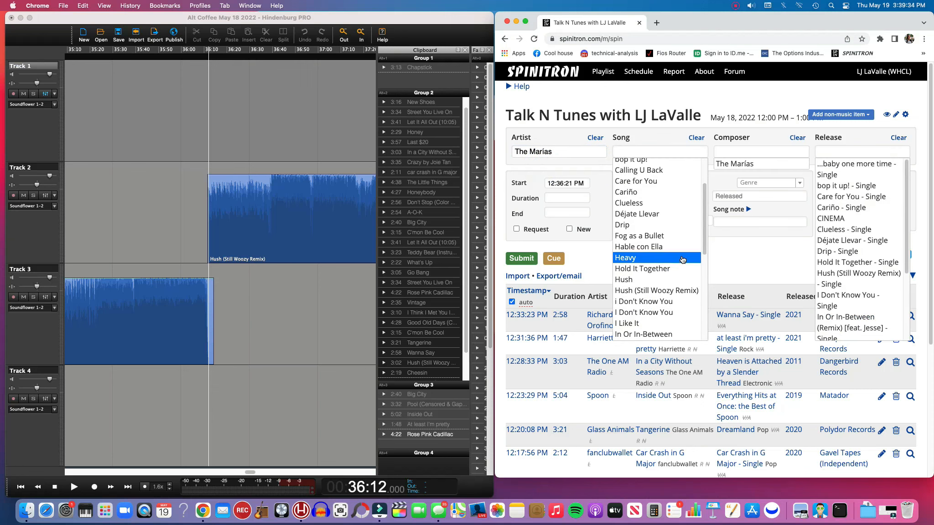
{"action": "left_click", "coordinate": [661, 288]}
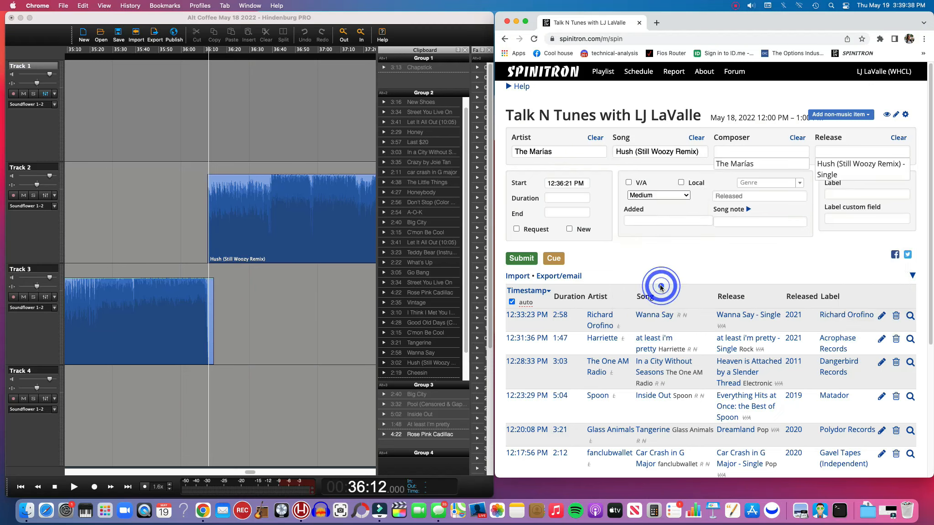
{"action": "left_click", "coordinate": [758, 164]}
{"action": "left_click", "coordinate": [843, 169]}
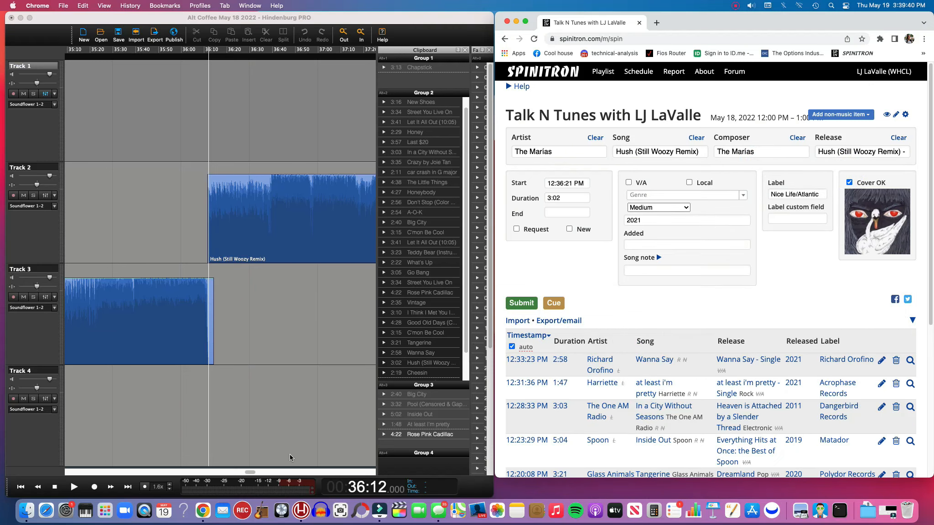
In Hindenburg, place the playhead at the start of the Cheesin clip on Track 3 and check its region properties
{"action": "left_click", "coordinate": [252, 476]}
{"action": "scroll", "coordinate": [250, 472], "scroll_direction": "right", "scroll_amount": 10}
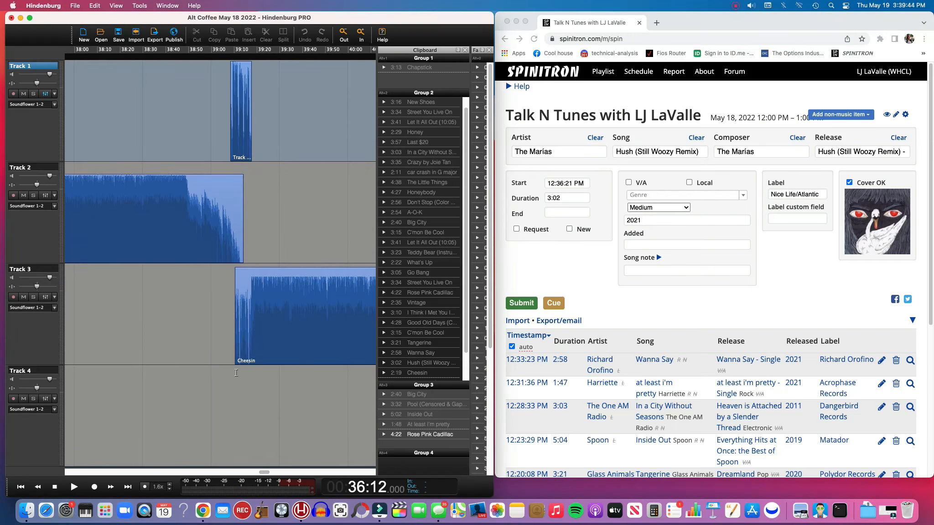
{"action": "left_click", "coordinate": [236, 373]}
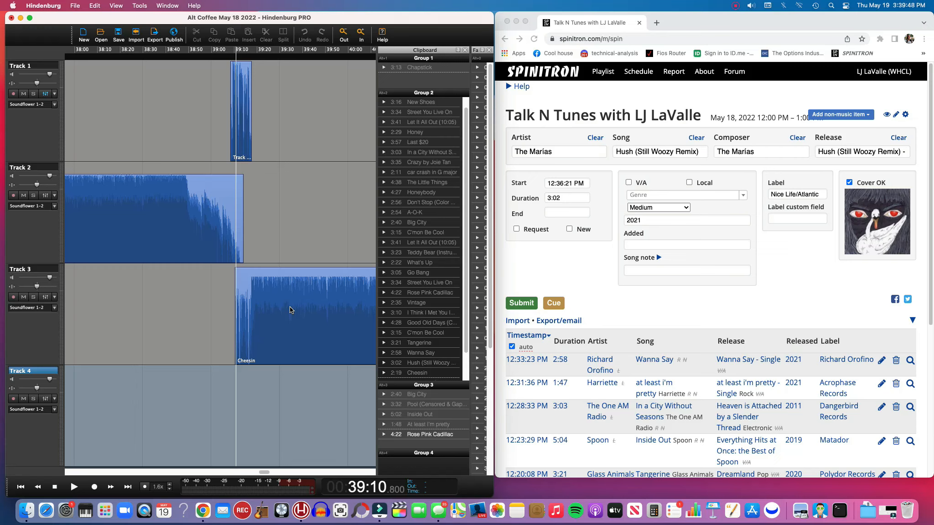
{"action": "right_click", "coordinate": [298, 313]}
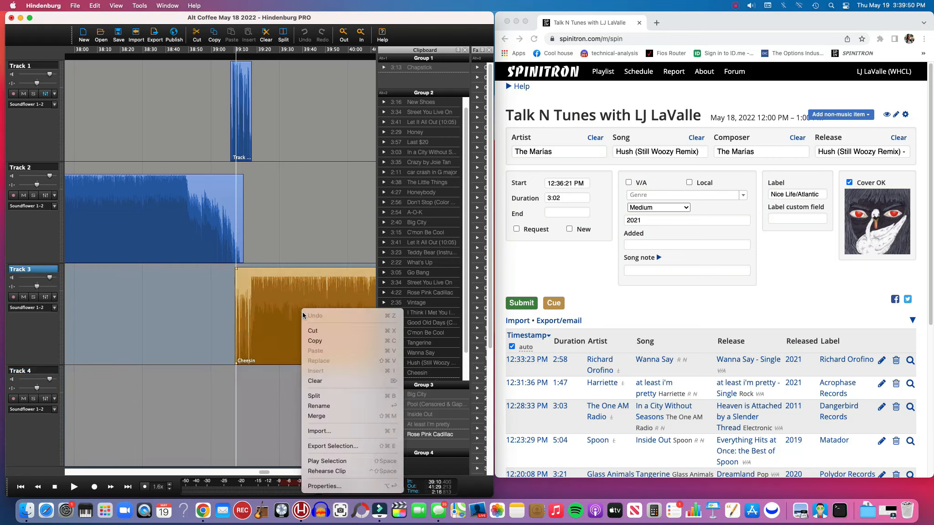
{"action": "left_click", "coordinate": [351, 487]}
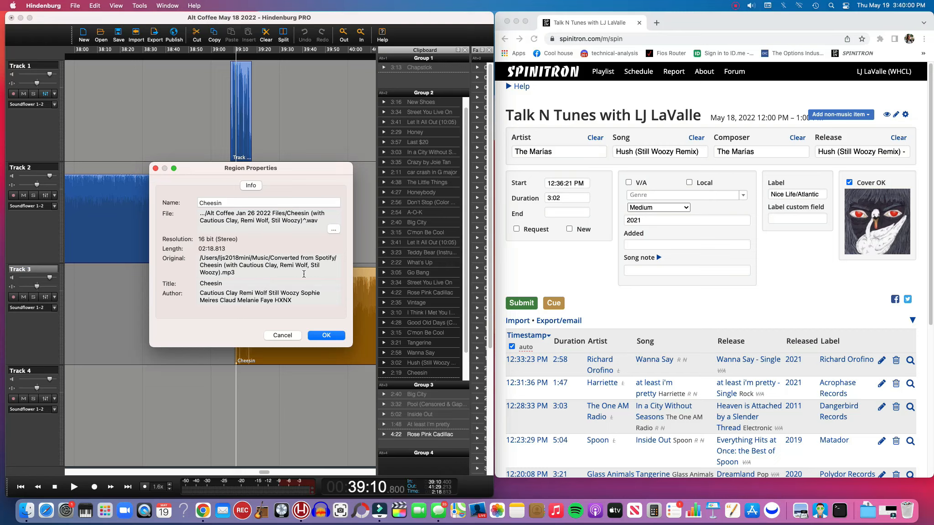
{"action": "left_click", "coordinate": [282, 335]}
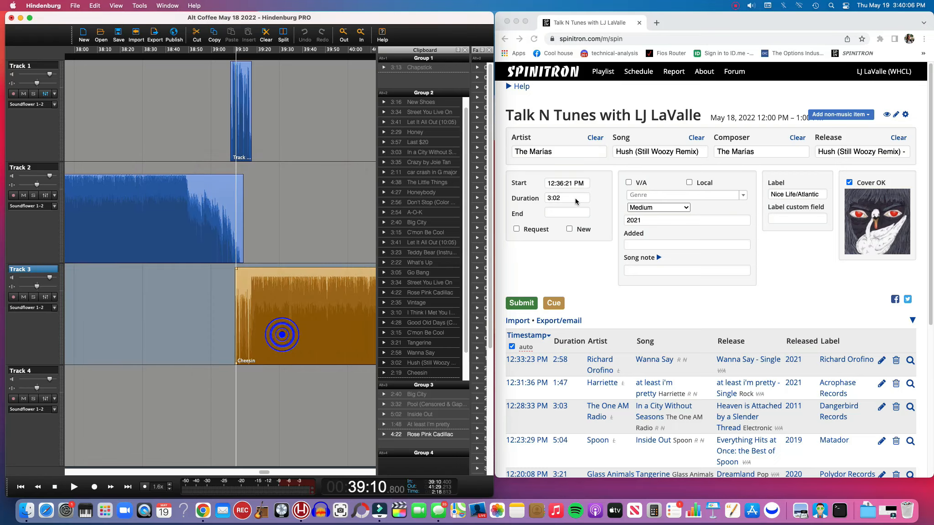
Submit the Hush (Still Woozy Remix) entry in Spinitron and choose the song Cheesin' (feat. Still Woozy, Claud, Melanie Faye & HXNS) for the next entry
{"action": "left_click", "coordinate": [515, 302]}
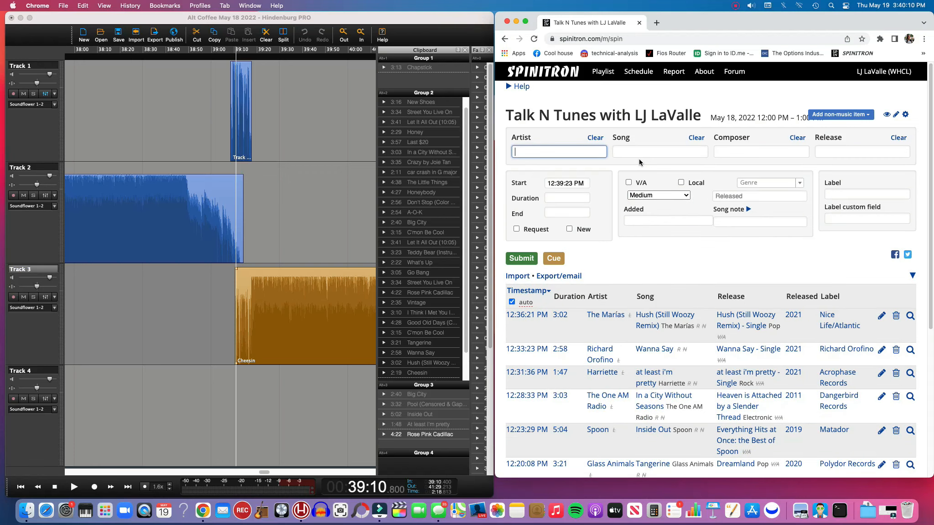
{"action": "left_click", "coordinate": [639, 151]}
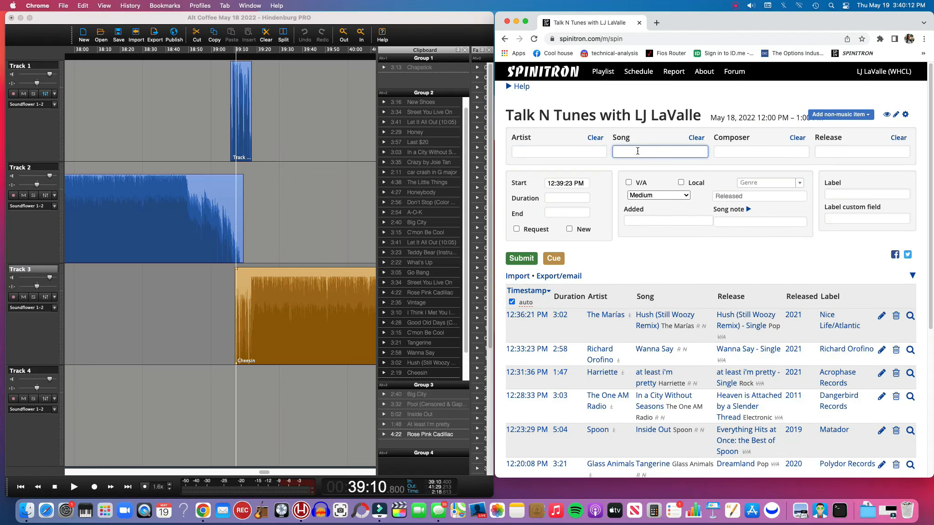
{"action": "type", "text": "chessin"}
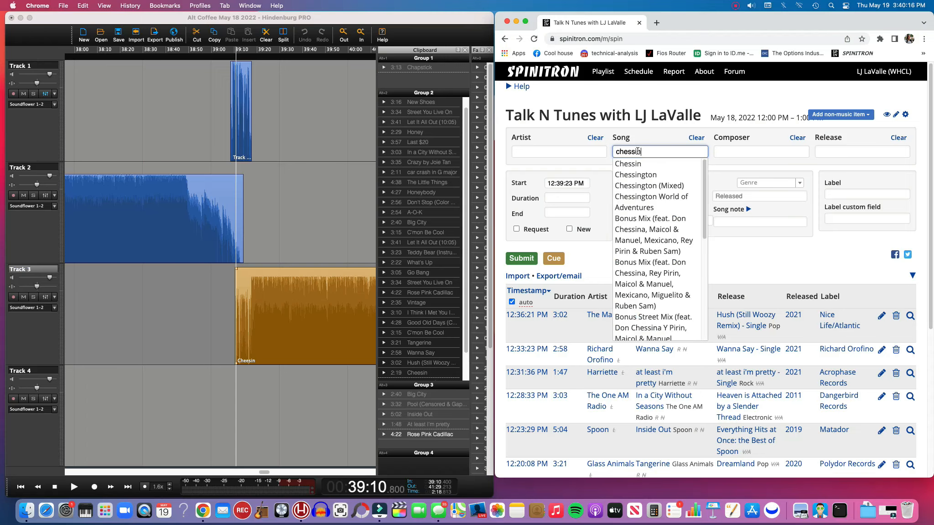
{"action": "key", "text": "BackSpace"}
{"action": "key", "text": "BackSpace"}
{"action": "key", "text": "BackSpace"}
{"action": "key", "text": "BackSpace"}
{"action": "type", "text": "e"}
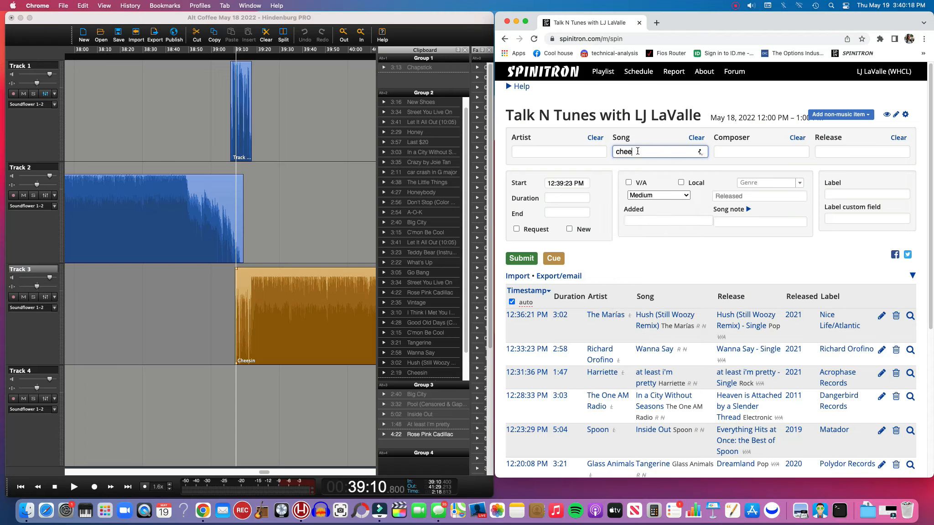
{"action": "type", "text": "sin"}
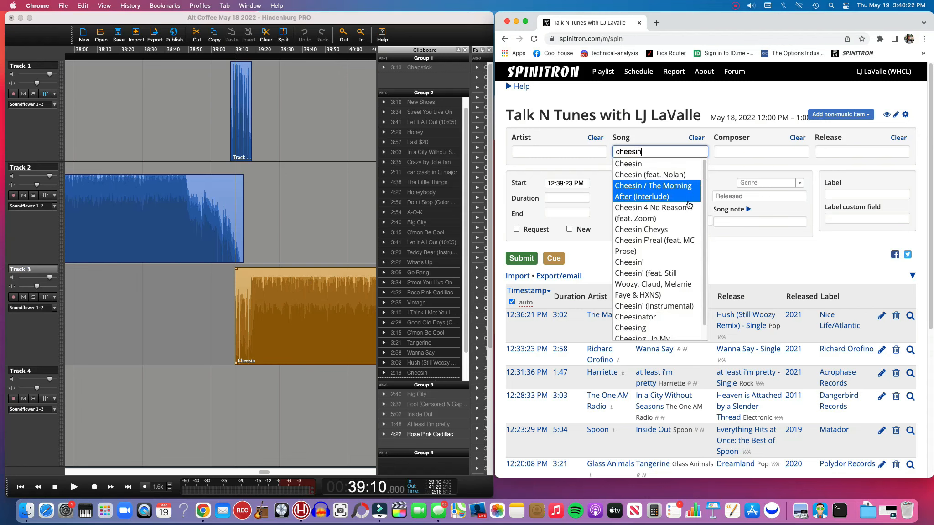
{"action": "scroll", "coordinate": [682, 210], "scroll_direction": "down", "scroll_amount": 1}
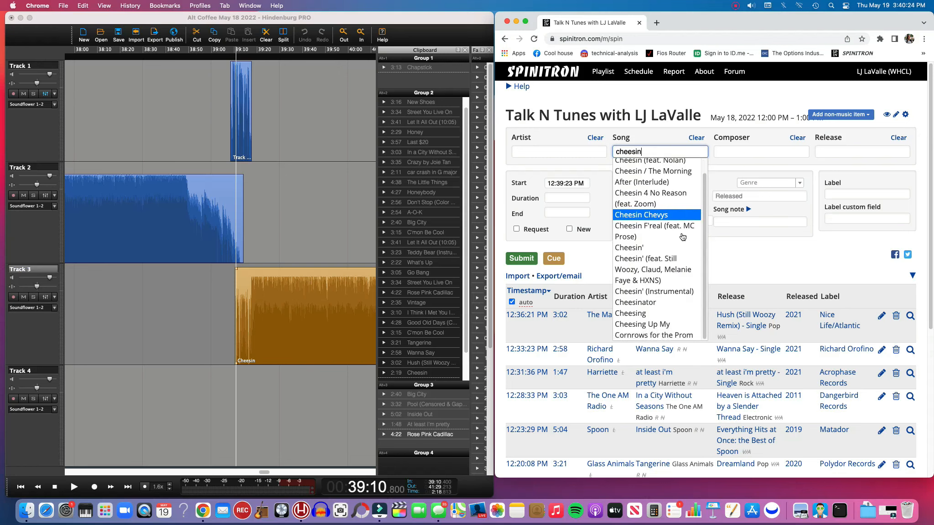
{"action": "left_click", "coordinate": [668, 278]}
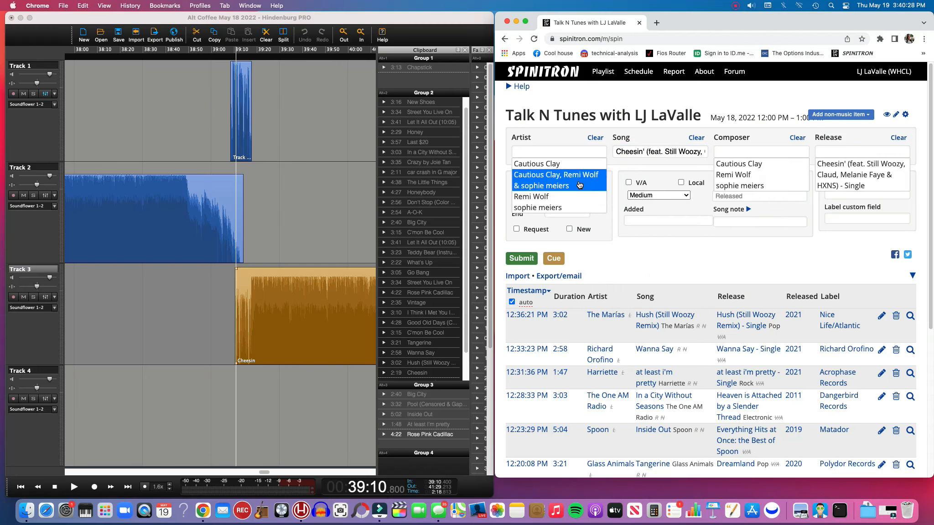
Submit the Cheesin' entry with artist Cautious Clay, Remi Wolf & sophie meiers, composer Cautious Clay and the suggested Cheesin' single release
{"action": "left_click", "coordinate": [537, 181]}
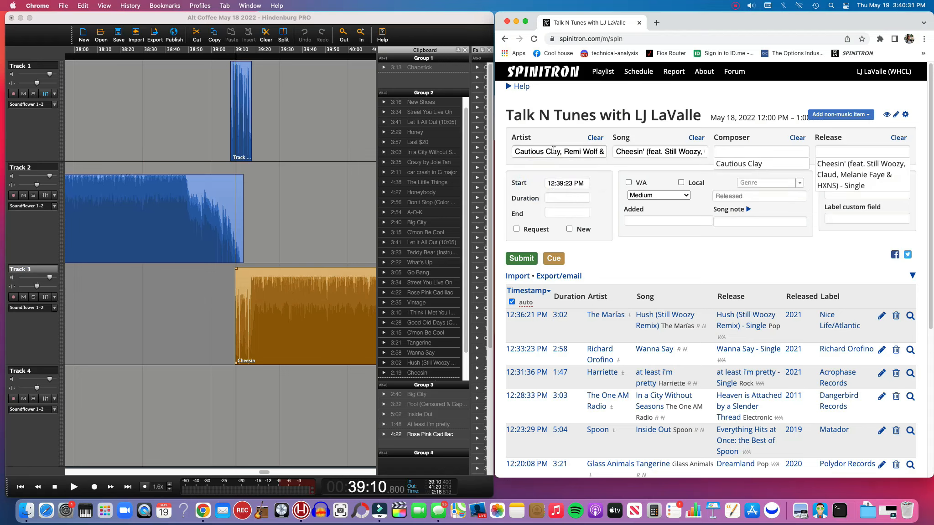
{"action": "left_click", "coordinate": [766, 164]}
{"action": "left_click", "coordinate": [841, 167]}
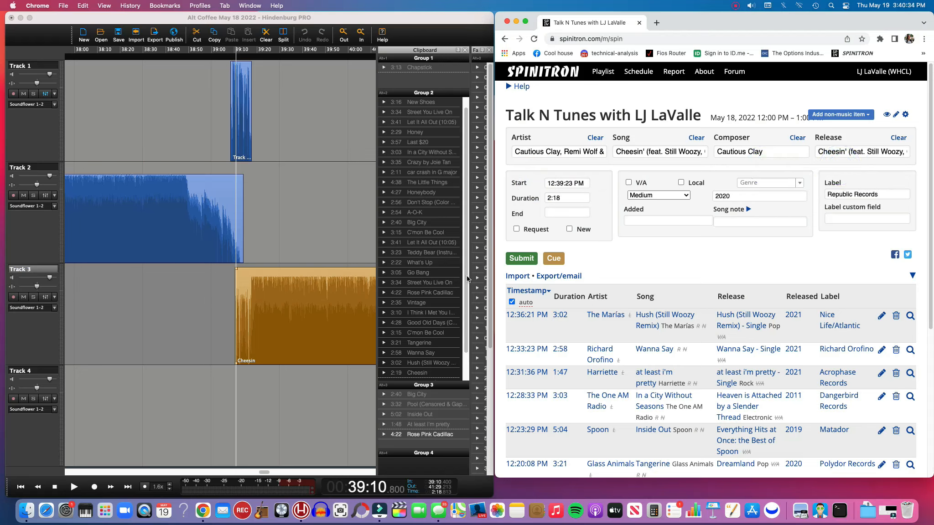
{"action": "left_click", "coordinate": [528, 259]}
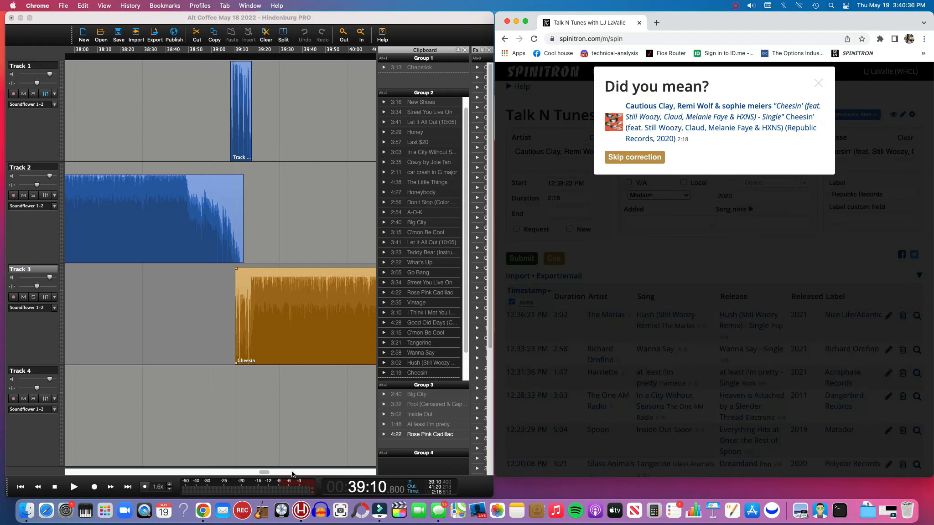
In Hindenburg, place the playhead at the start of the Honeybody clip on Track 2 and check its region properties
{"action": "left_click_drag", "start_coordinate": [262, 474], "coordinate": [278, 474]}
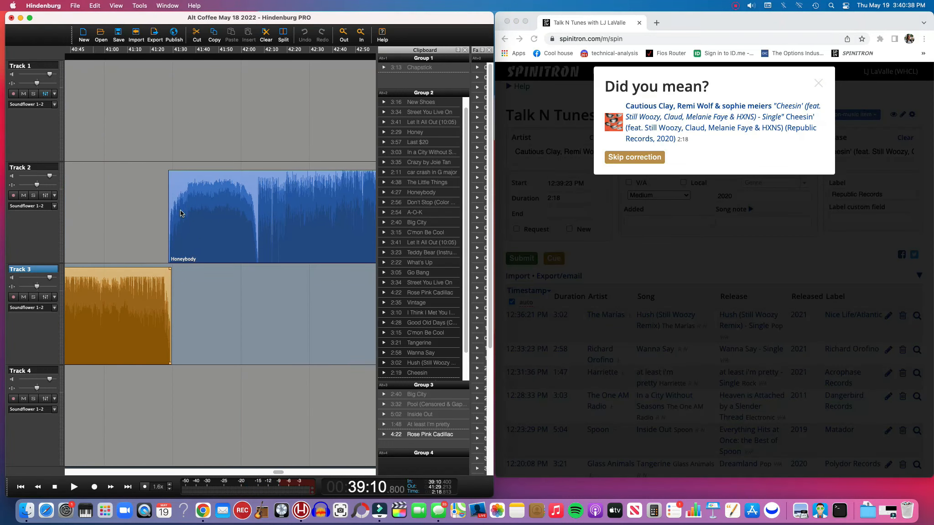
{"action": "left_click", "coordinate": [170, 154]}
{"action": "right_click", "coordinate": [254, 190]}
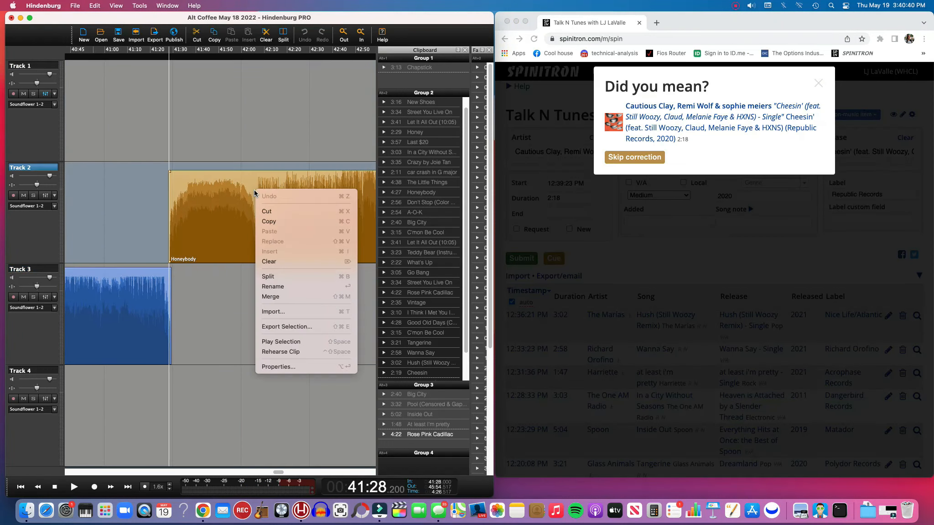
{"action": "left_click", "coordinate": [288, 368]}
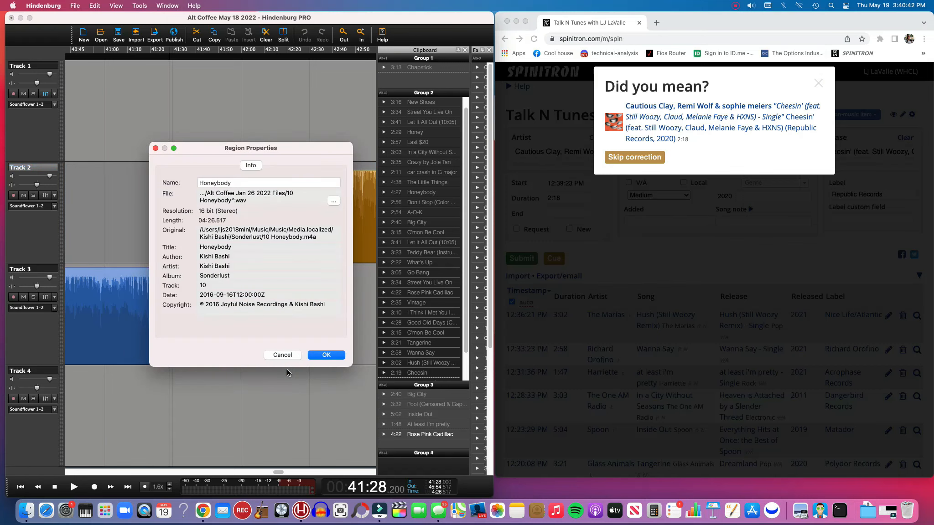
{"action": "left_click", "coordinate": [280, 355]}
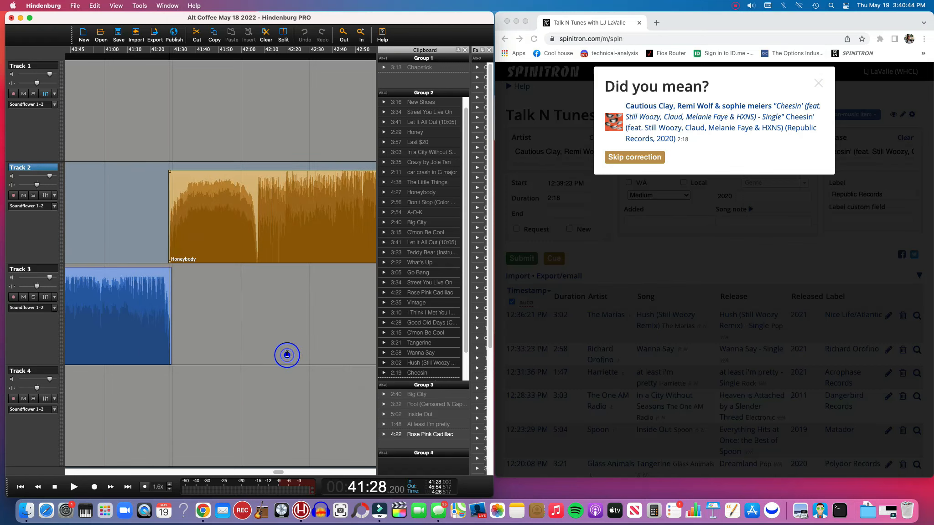
In Spinitron, accept the suggested Cheesin' match and fill the next entry with artist Kishi Bashi and song Honeybody
{"action": "left_click", "coordinate": [657, 111]}
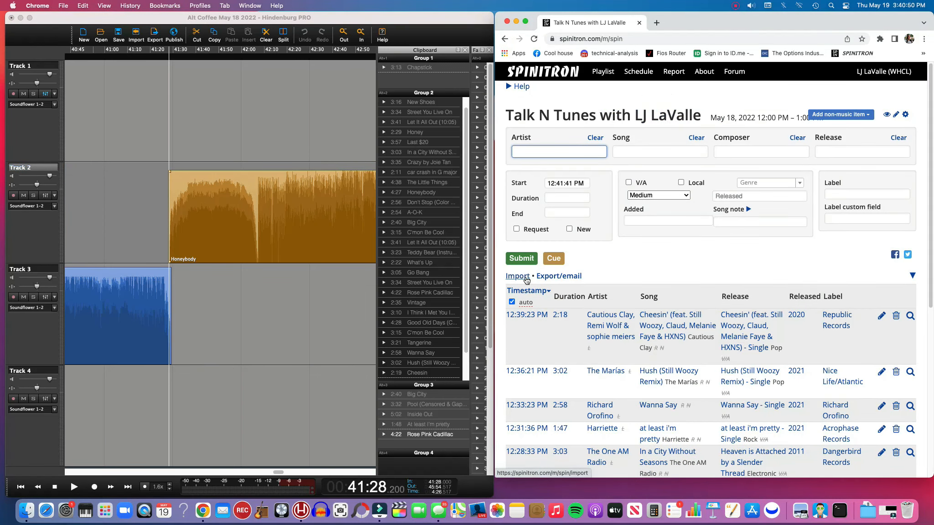
{"action": "type", "text": "kishi"}
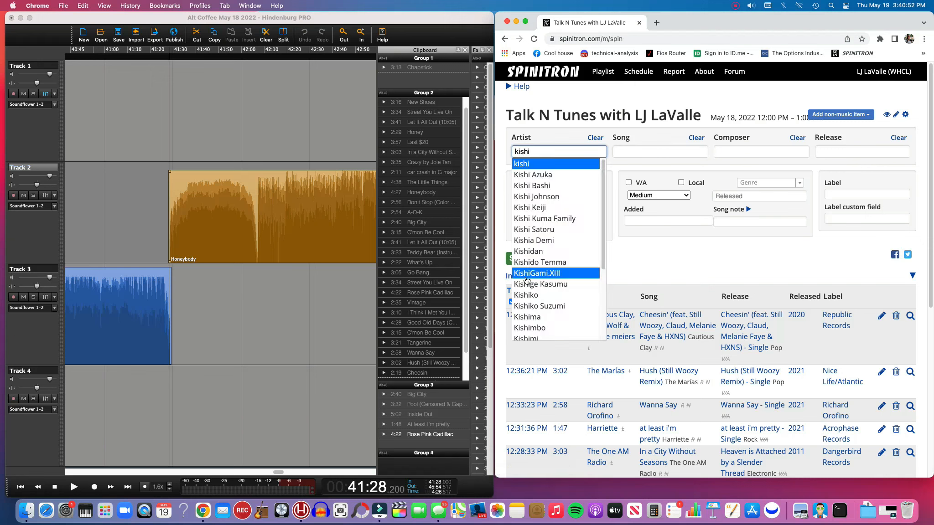
{"action": "left_click", "coordinate": [552, 186]}
{"action": "scroll", "coordinate": [647, 238], "scroll_direction": "down", "scroll_amount": 15}
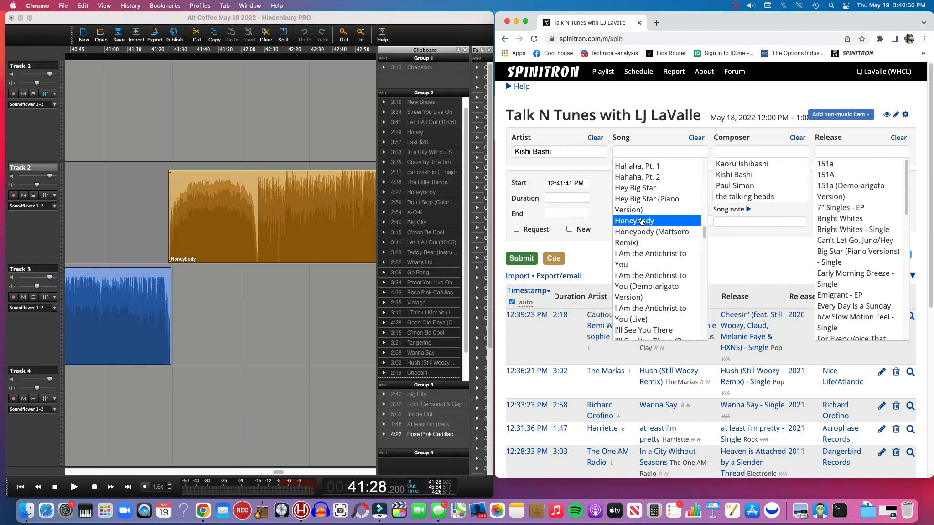
{"action": "scroll", "coordinate": [641, 221], "scroll_direction": "down", "scroll_amount": 5}
{"action": "scroll", "coordinate": [641, 223], "scroll_direction": "up", "scroll_amount": 5}
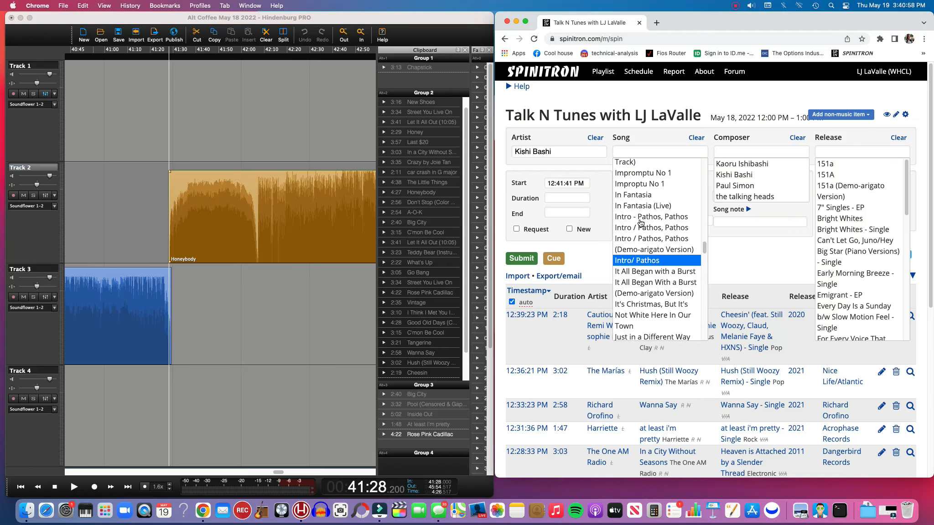
{"action": "scroll", "coordinate": [640, 226], "scroll_direction": "up", "scroll_amount": 3}
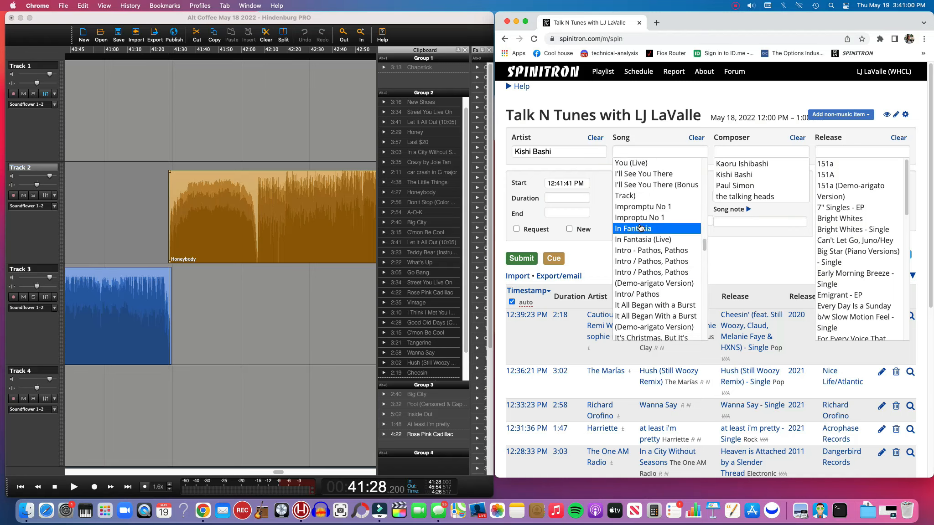
{"action": "scroll", "coordinate": [640, 228], "scroll_direction": "up", "scroll_amount": 6}
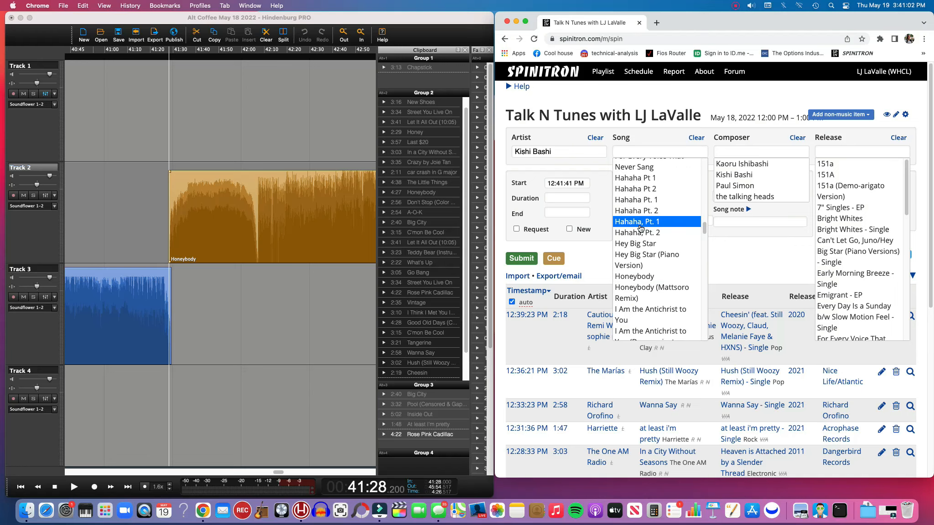
{"action": "scroll", "coordinate": [641, 228], "scroll_direction": "down", "scroll_amount": 2}
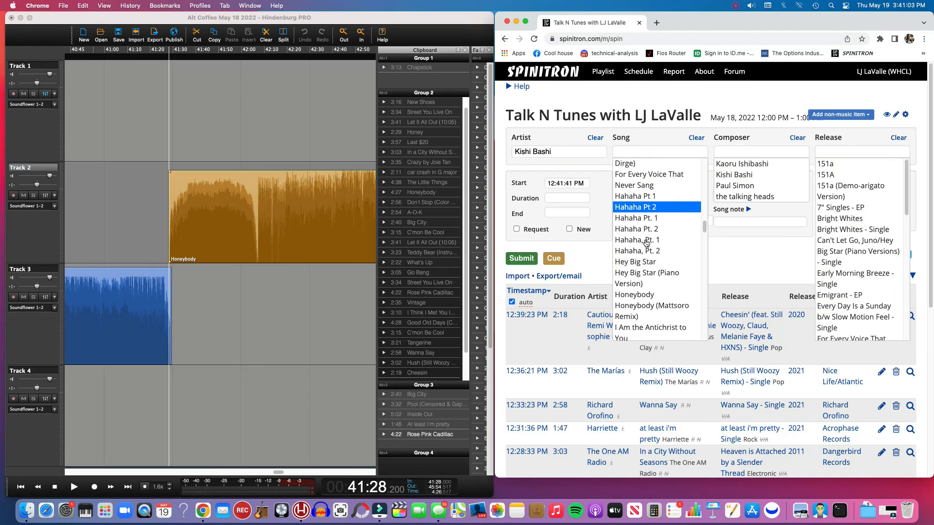
{"action": "left_click", "coordinate": [635, 292]}
Set the composer to Kishi Bashi and the release to "Honeybody - Single", and submit the entry
{"action": "left_click", "coordinate": [752, 164]}
{"action": "left_click", "coordinate": [840, 166]}
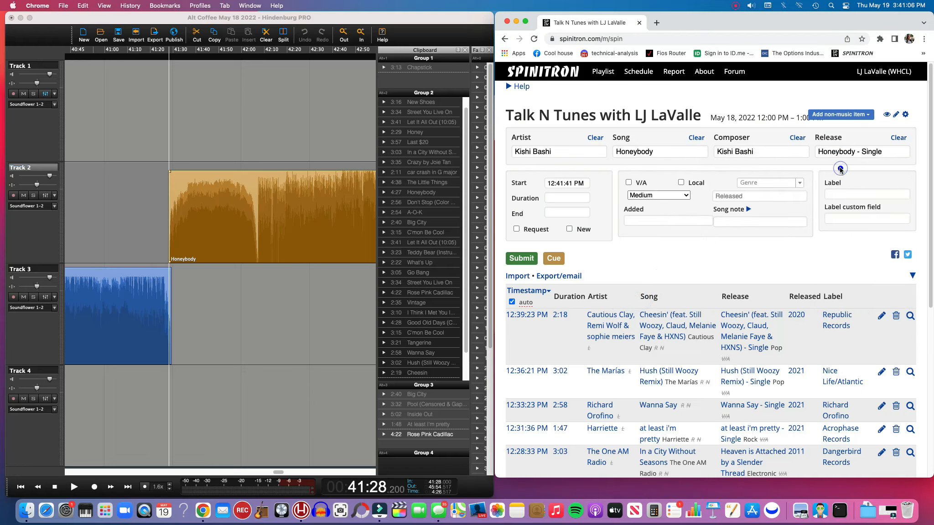
{"action": "left_click", "coordinate": [524, 303]}
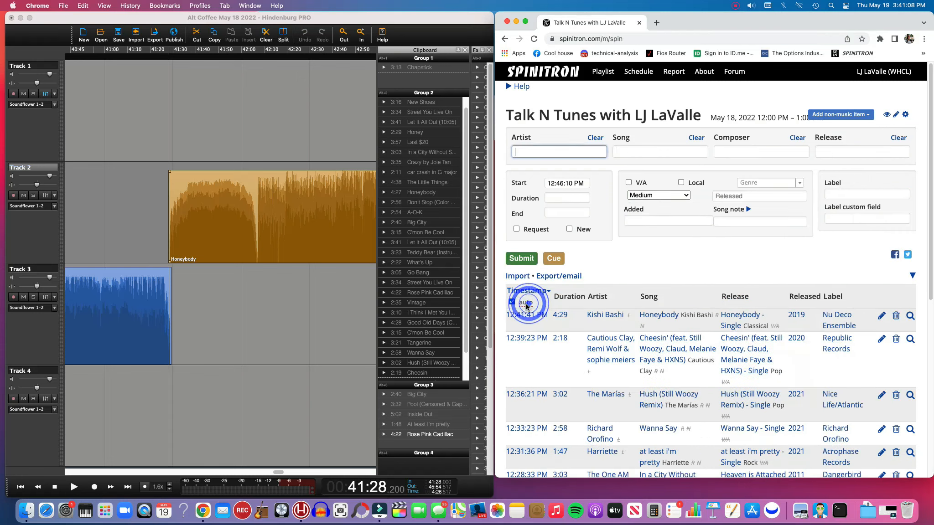
Place Hindenburg's playhead where Track 3's Don't Stop (Color On the Walls) clip starts, and set the next Spinitron entry's start to 12:45:48 PM
{"action": "left_click_drag", "start_coordinate": [275, 472], "coordinate": [300, 473]}
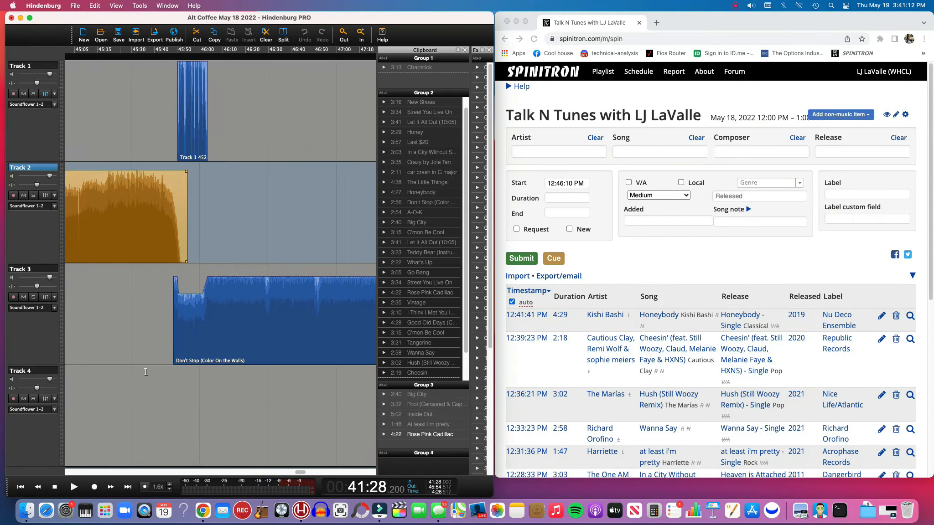
{"action": "left_click", "coordinate": [172, 371]}
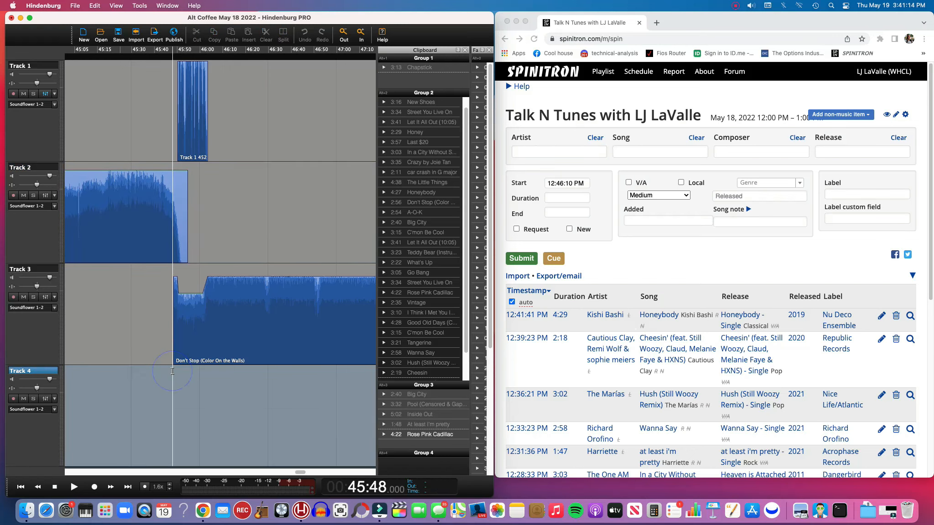
{"action": "left_click", "coordinate": [560, 189]}
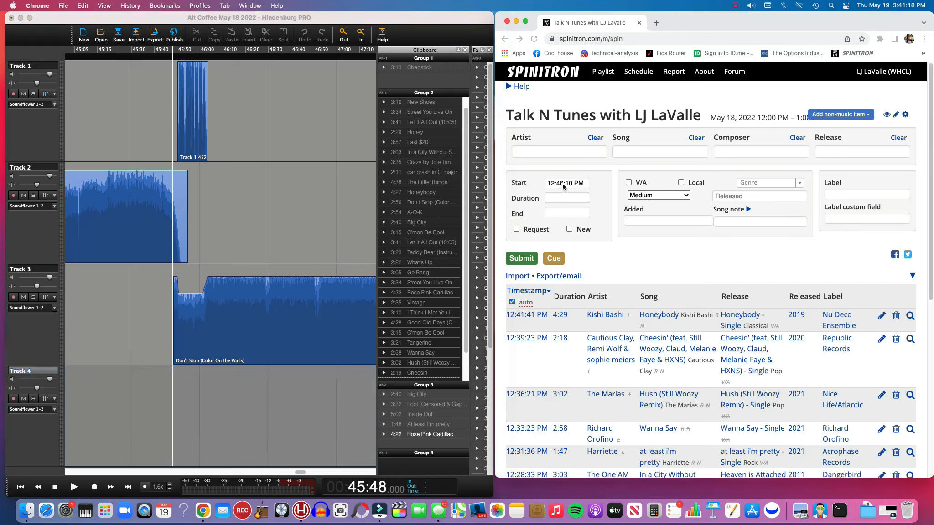
{"action": "left_click", "coordinate": [559, 186]}
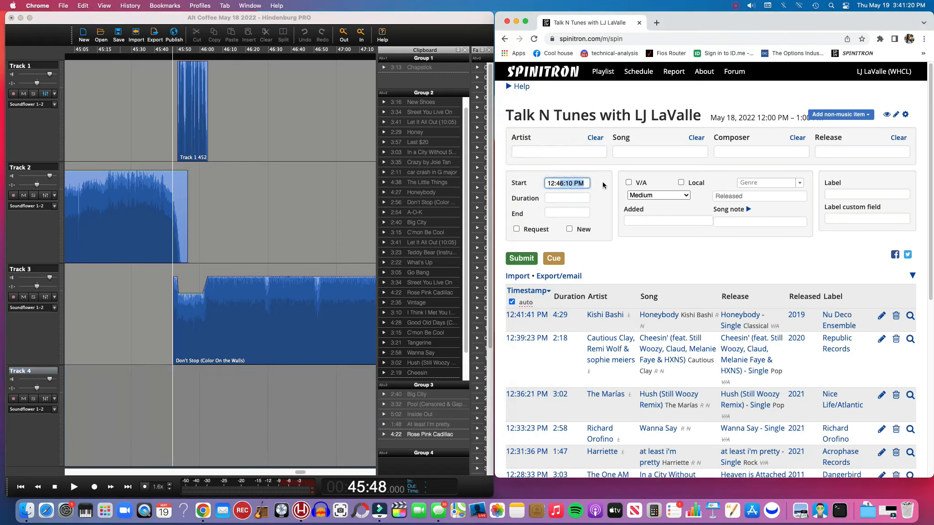
{"action": "type", "text": "5"}
Fill the new entry with artist Foster the People and song Don't Stop (Color on the Walls)
{"action": "left_click", "coordinate": [593, 152]}
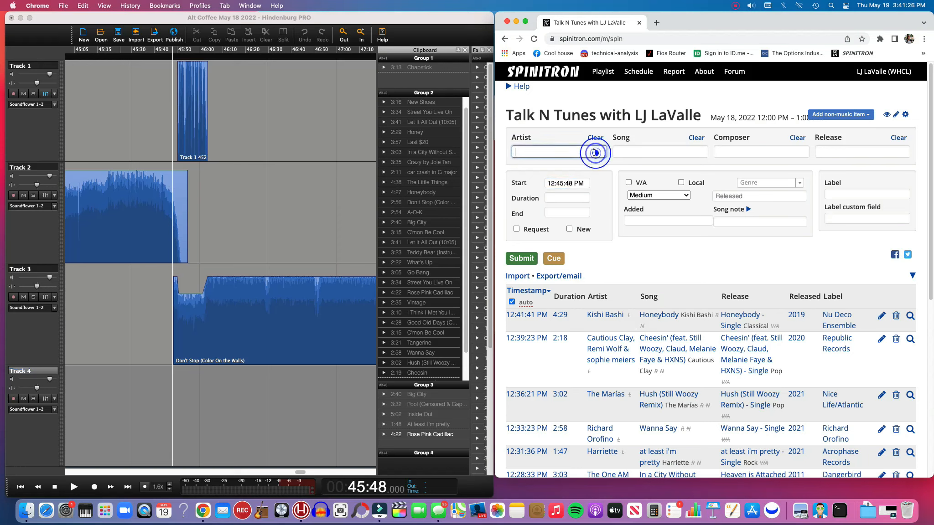
{"action": "type", "text": "foster the people"}
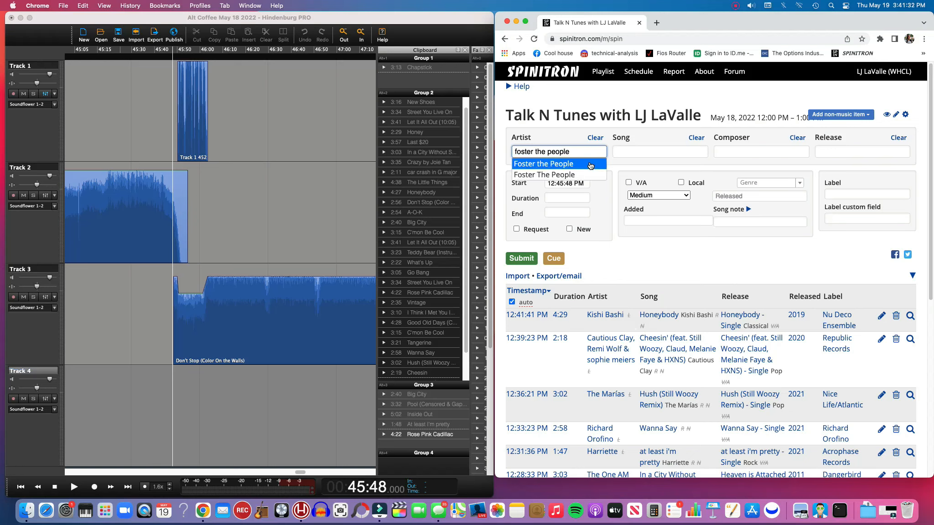
{"action": "left_click", "coordinate": [590, 164]}
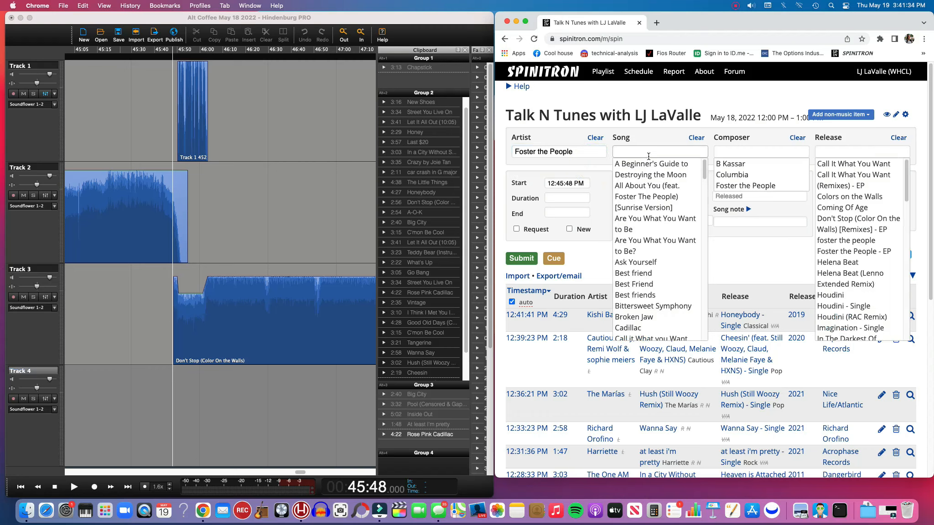
{"action": "scroll", "coordinate": [675, 256], "scroll_direction": "down", "scroll_amount": 4}
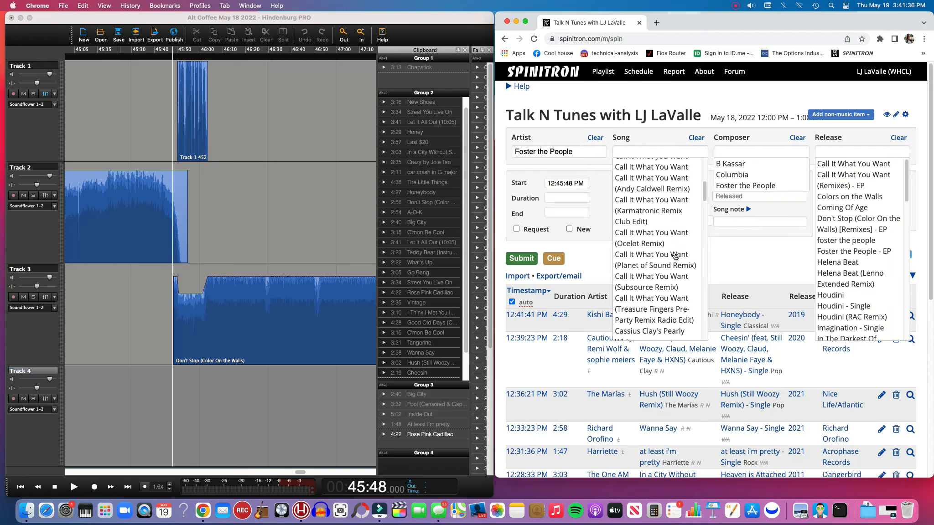
{"action": "scroll", "coordinate": [675, 256], "scroll_direction": "down", "scroll_amount": 4}
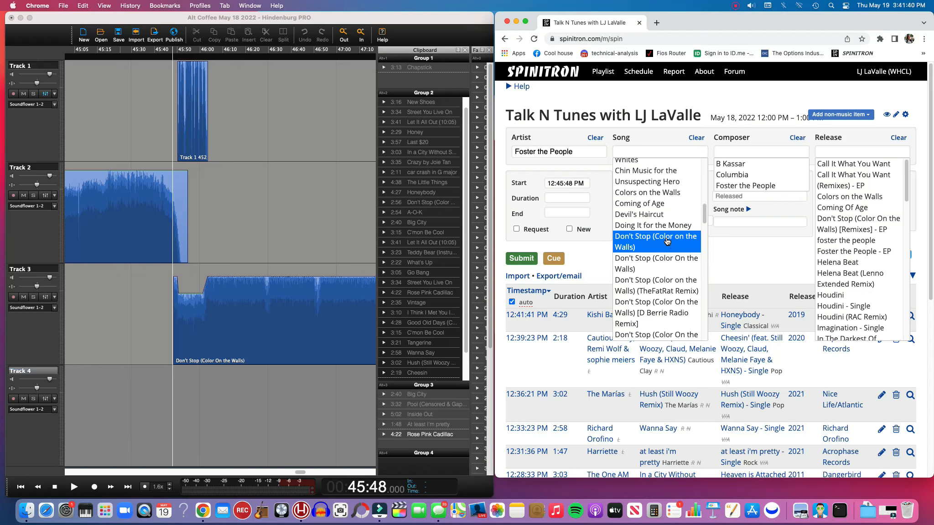
{"action": "left_click", "coordinate": [666, 241]}
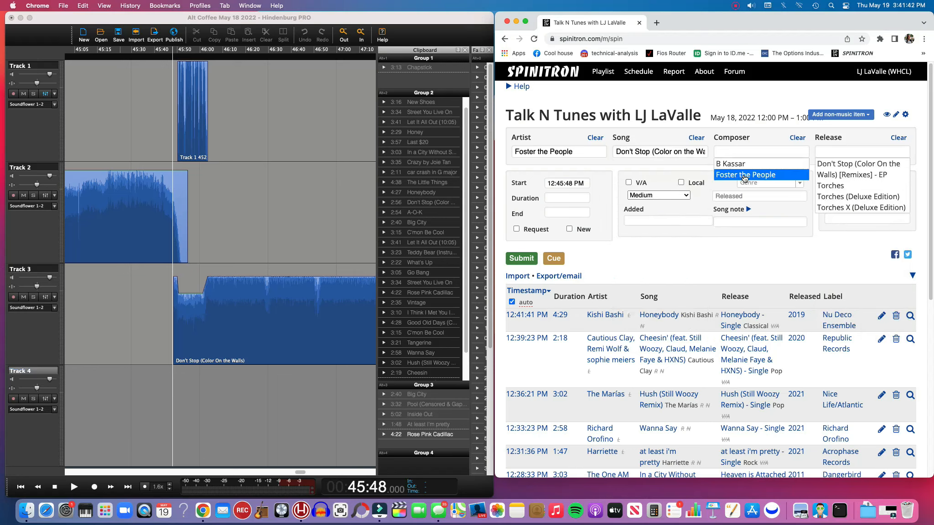
Set the composer to Foster the People and the release to "Don't Stop (Color On the Walls) [Remixes] - EP", and submit the entry
{"action": "left_click", "coordinate": [772, 174]}
{"action": "left_click", "coordinate": [847, 168]}
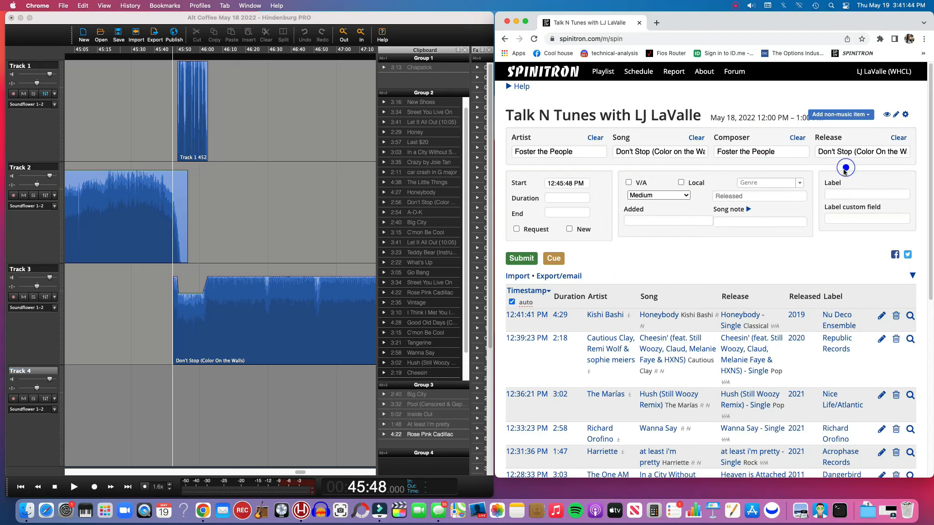
{"action": "left_click", "coordinate": [521, 303]}
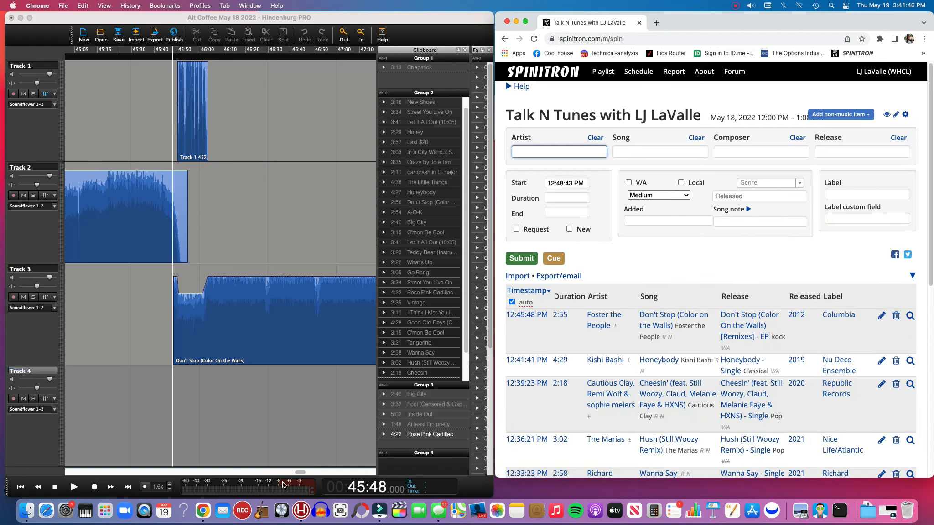
Place Hindenburg's playhead where Track 2's I Think I Met You In A Dream clip starts, and check that clip's properties
{"action": "left_click_drag", "start_coordinate": [299, 472], "coordinate": [313, 473]}
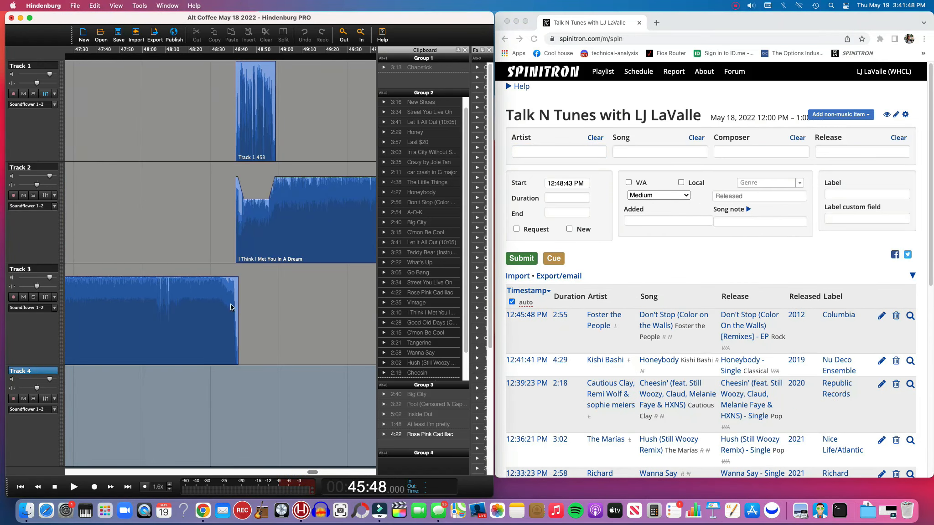
{"action": "left_click", "coordinate": [237, 271]}
{"action": "right_click", "coordinate": [321, 218]}
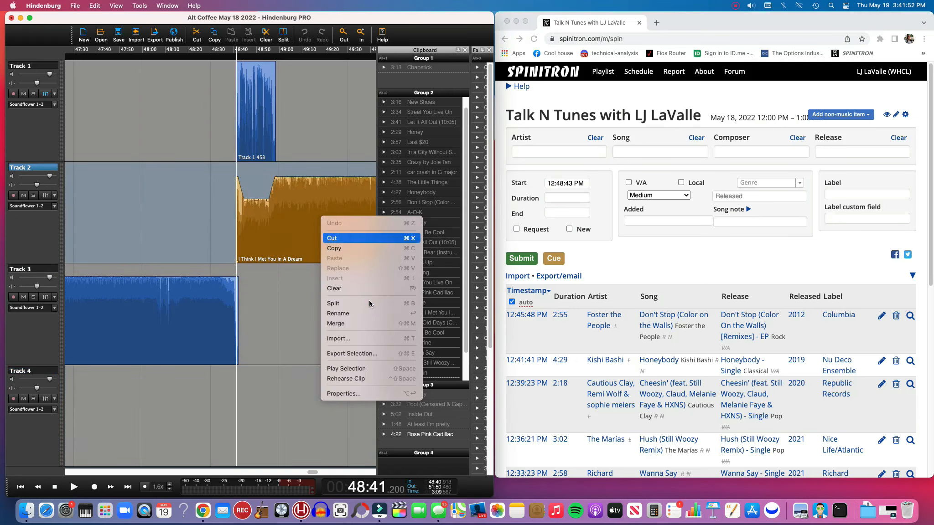
{"action": "left_click", "coordinate": [348, 393]}
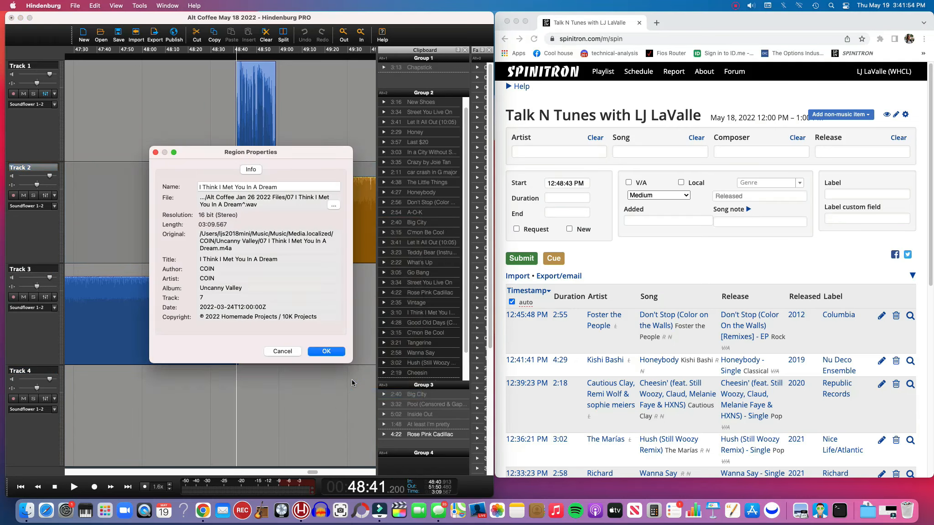
{"action": "left_click", "coordinate": [282, 351]}
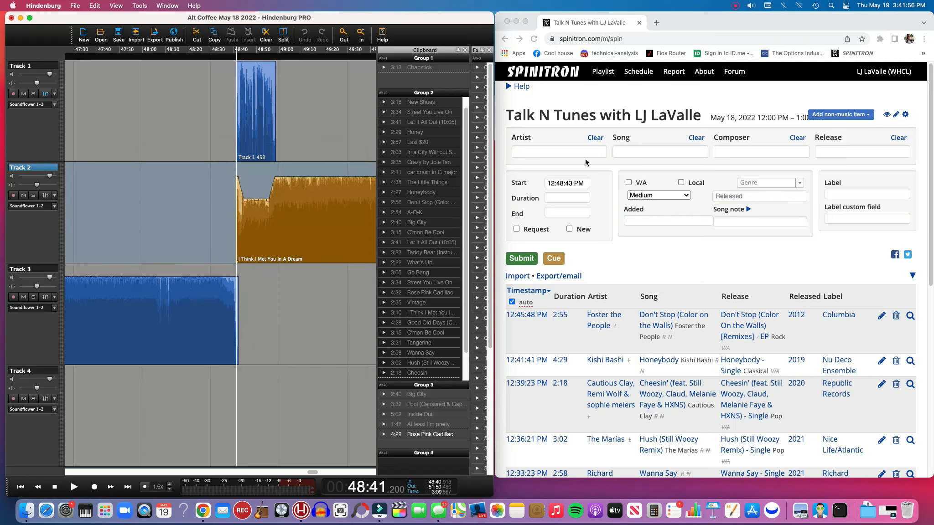
Fill the new Spinitron entry with artist Coin and song I Think I Met You In A Dream
{"action": "left_click", "coordinate": [585, 153]}
{"action": "type", "text": "coin"}
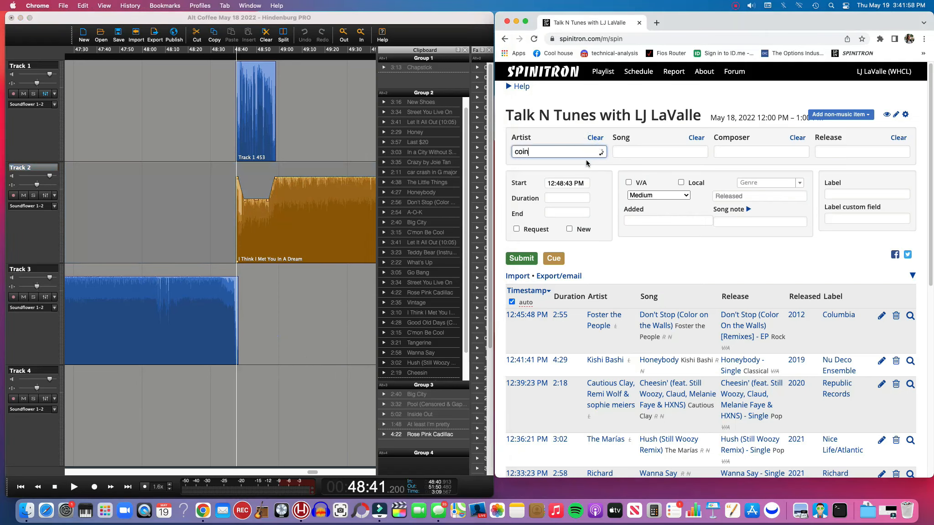
{"action": "left_click", "coordinate": [586, 163]}
{"action": "scroll", "coordinate": [654, 212], "scroll_direction": "down", "scroll_amount": 10}
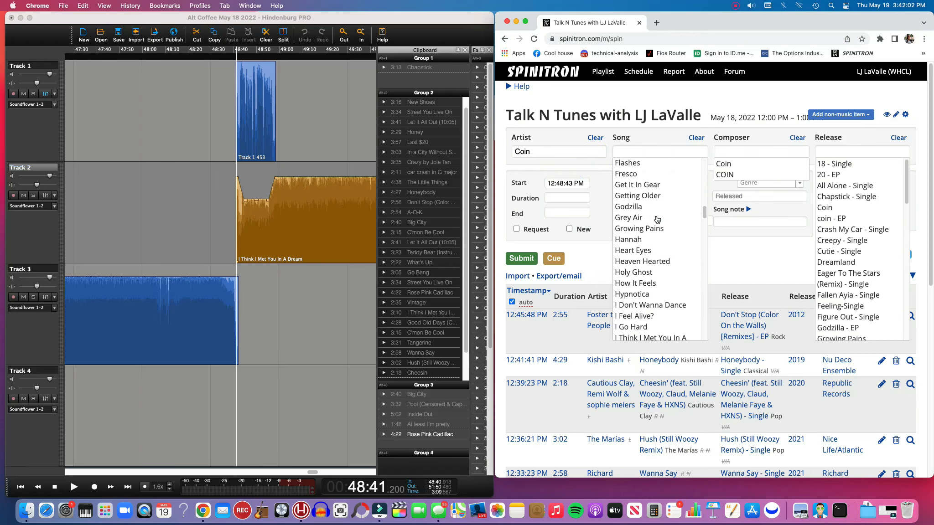
{"action": "scroll", "coordinate": [656, 219], "scroll_direction": "down", "scroll_amount": 4}
{"action": "left_click", "coordinate": [652, 213]}
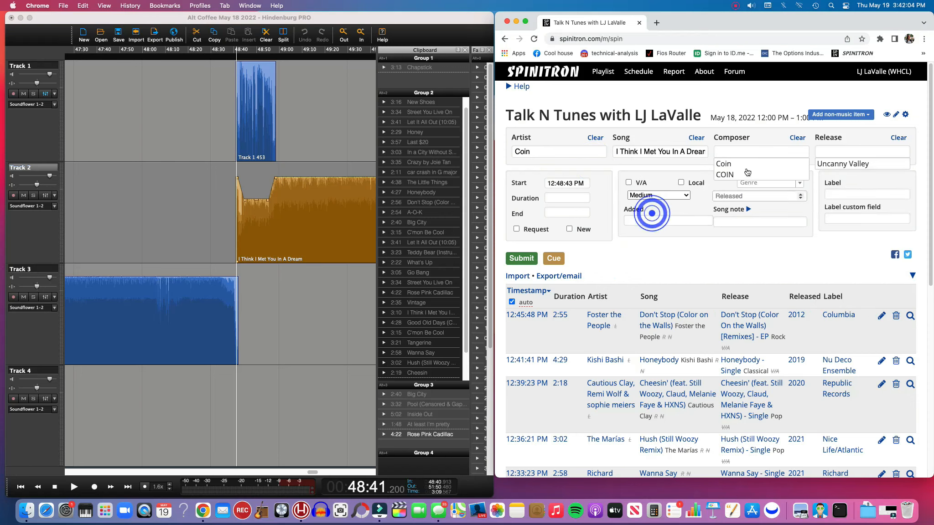
Set the composer to COIN and the release to Uncanny Valley, and submit the entry
{"action": "left_click", "coordinate": [746, 173]}
{"action": "left_click", "coordinate": [830, 164]}
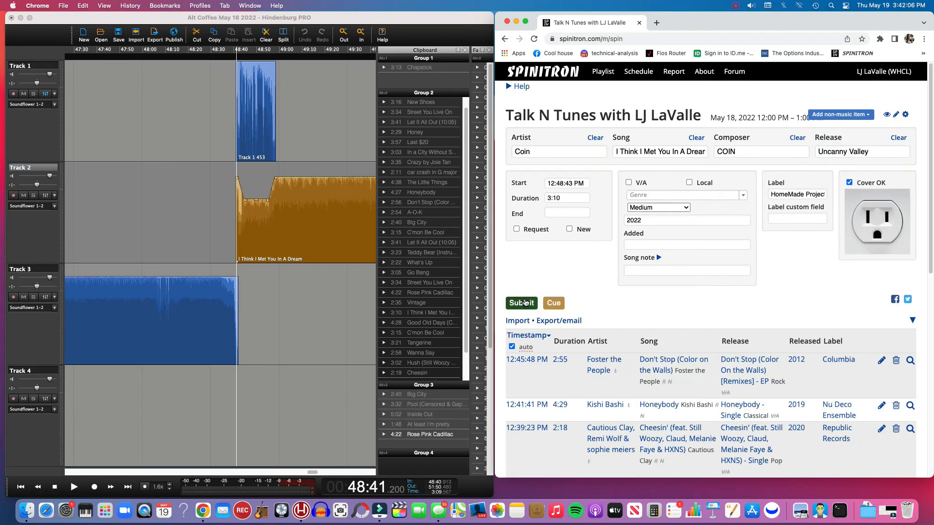
{"action": "left_click", "coordinate": [524, 302]}
Place Hindenburg's playhead where Track 2's Let It All Out (10:05) clip starts, and check that clip's properties
{"action": "left_click_drag", "start_coordinate": [315, 472], "coordinate": [324, 476]}
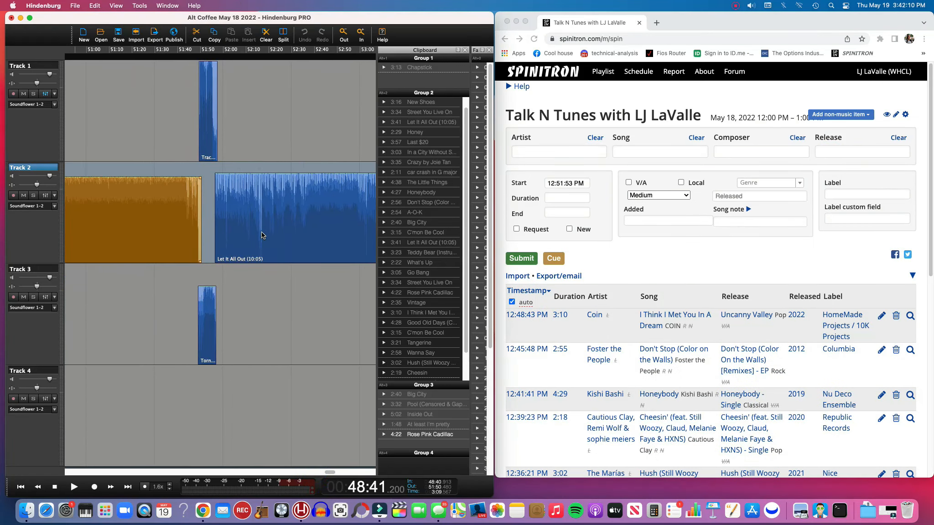
{"action": "left_click", "coordinate": [215, 168]}
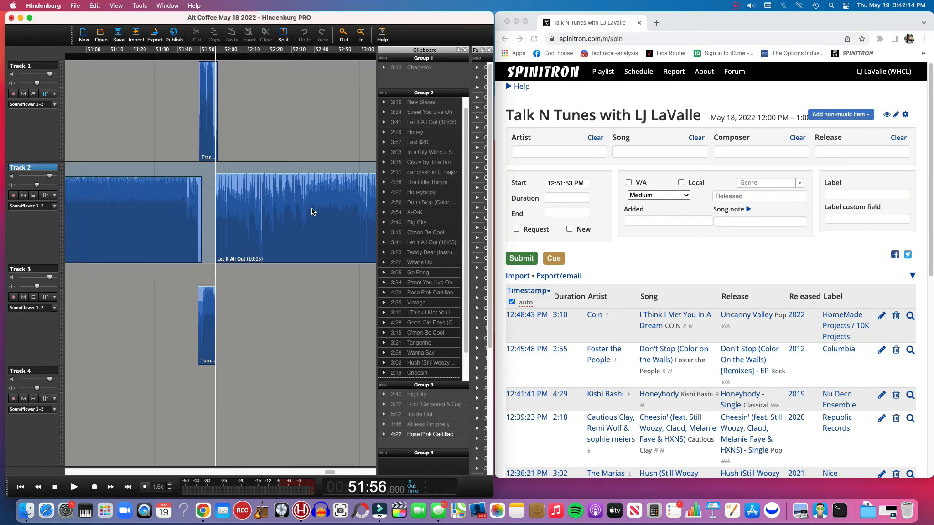
{"action": "right_click", "coordinate": [300, 203]}
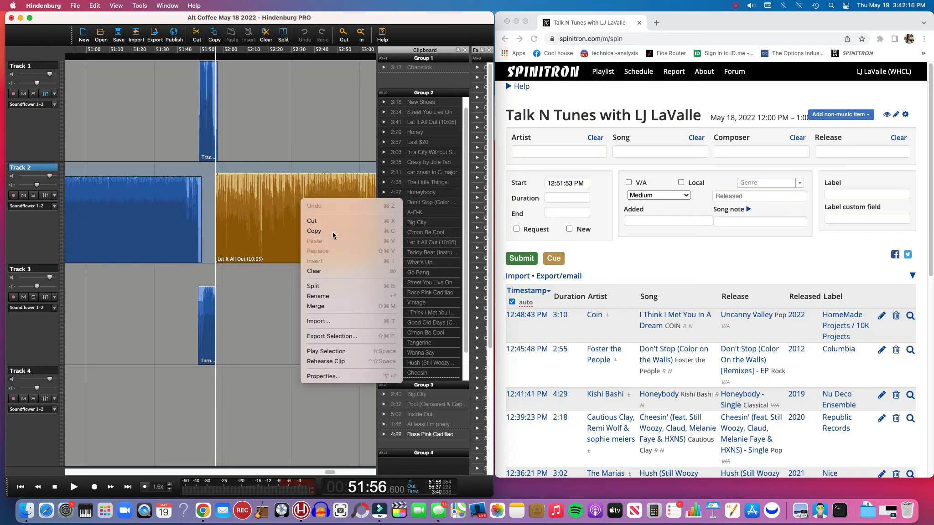
{"action": "left_click", "coordinate": [336, 376]}
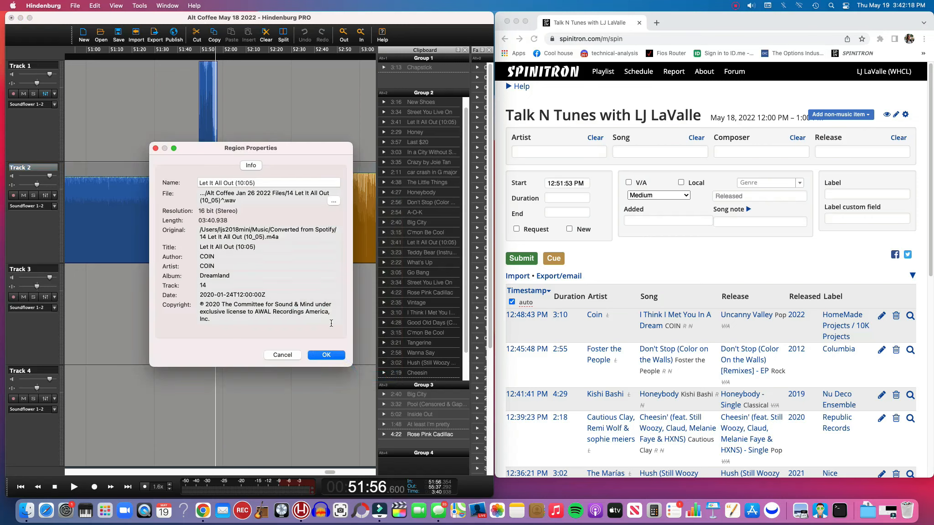
{"action": "left_click", "coordinate": [288, 355]}
Fill the next Spinitron entry with artist Coin and song Let It All Out (10:05)
{"action": "left_click", "coordinate": [557, 146]}
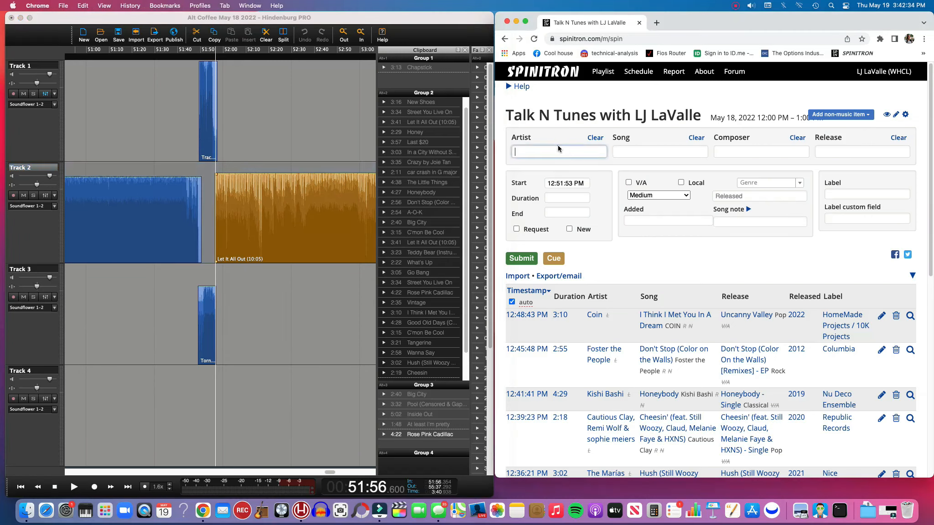
{"action": "type", "text": "coin"}
{"action": "left_click", "coordinate": [547, 164]}
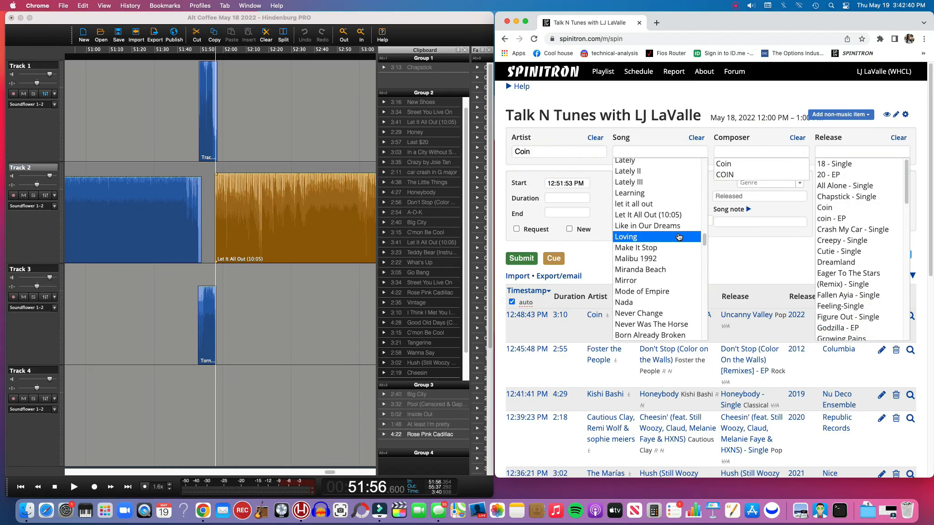
{"action": "left_click", "coordinate": [669, 215]}
Set the composer to COIN and the release to Dreamland, and submit the entry
{"action": "left_click", "coordinate": [771, 165]}
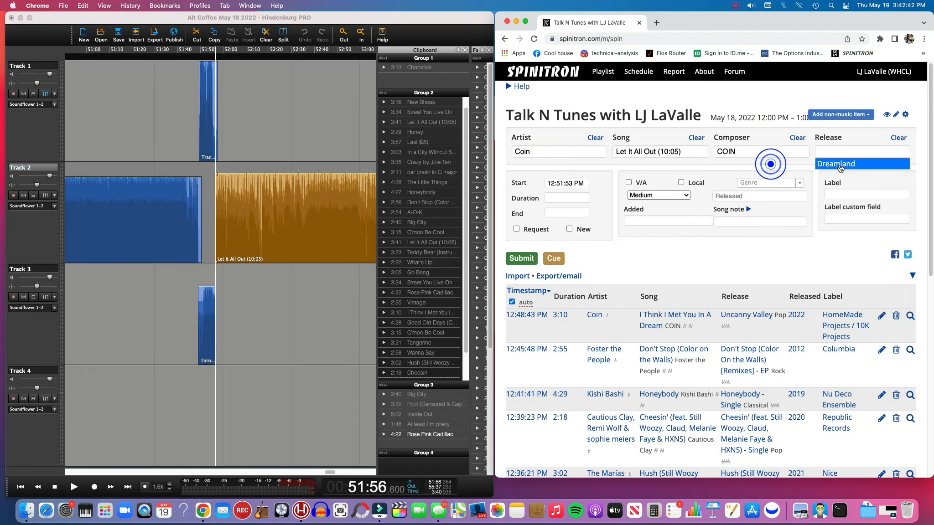
{"action": "left_click", "coordinate": [843, 165]}
{"action": "left_click", "coordinate": [521, 303]}
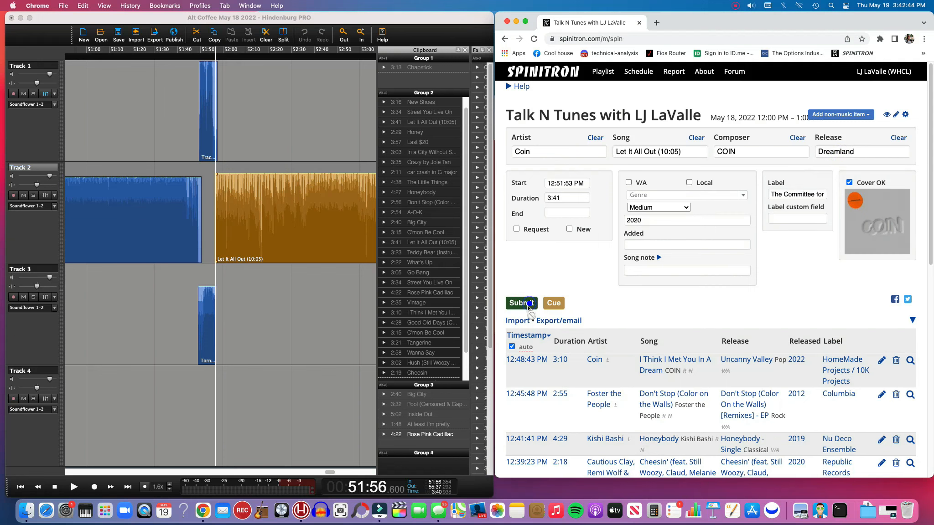
Place Hindenburg's playhead where Track 3's Street You Live On clip starts, and compare its time with the next Spinitron entry's start
{"action": "left_click", "coordinate": [330, 473]}
{"action": "left_click_drag", "start_coordinate": [330, 472], "coordinate": [348, 473]}
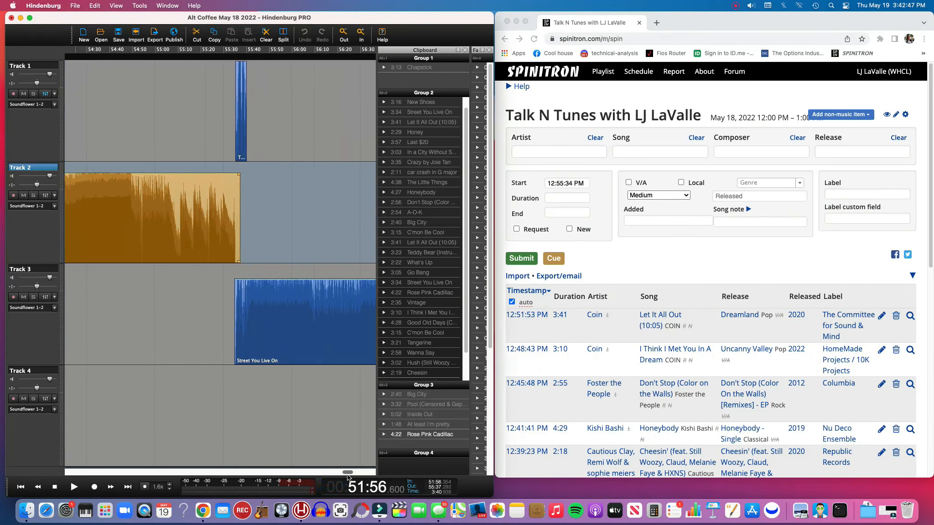
{"action": "left_click", "coordinate": [234, 373]}
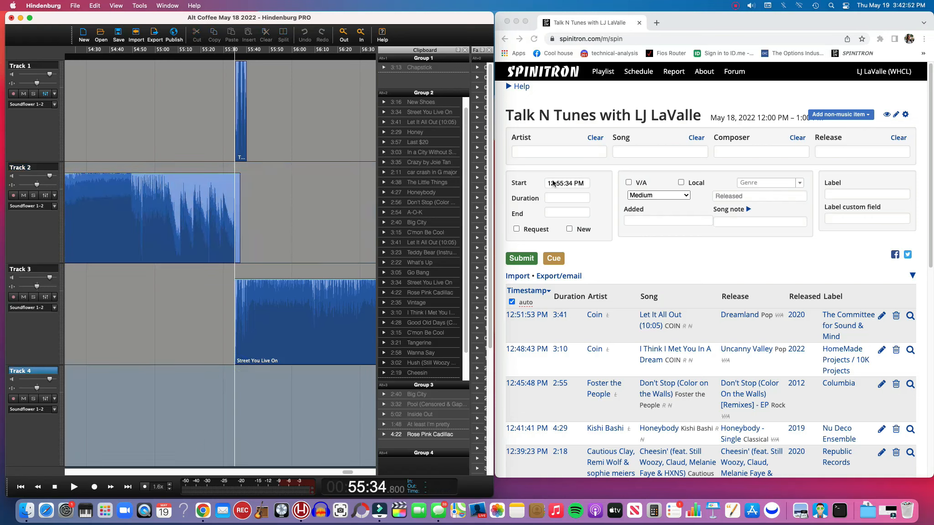
{"action": "left_click", "coordinate": [536, 183]}
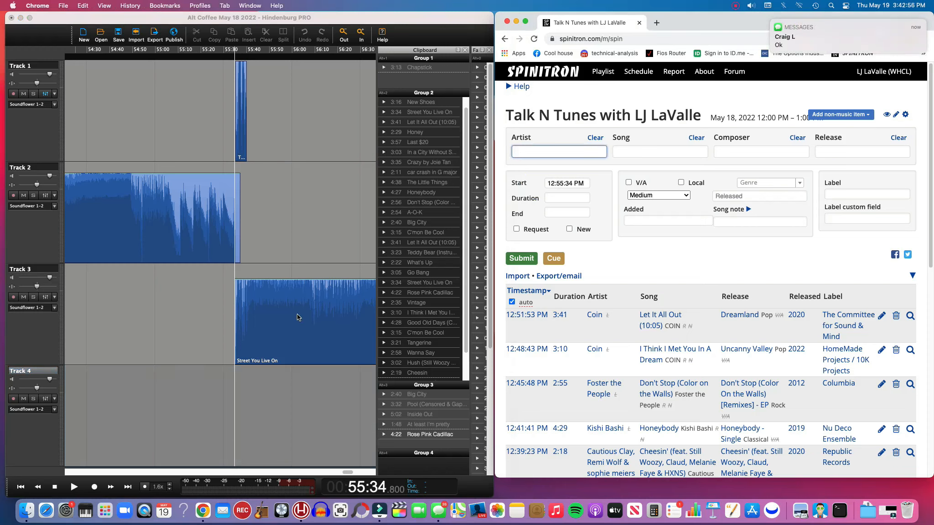
Fill the new Spinitron entry with artist Remi Wolf and song Street You Live On
{"action": "left_click", "coordinate": [538, 154]}
{"action": "type", "text": "remi wolf"}
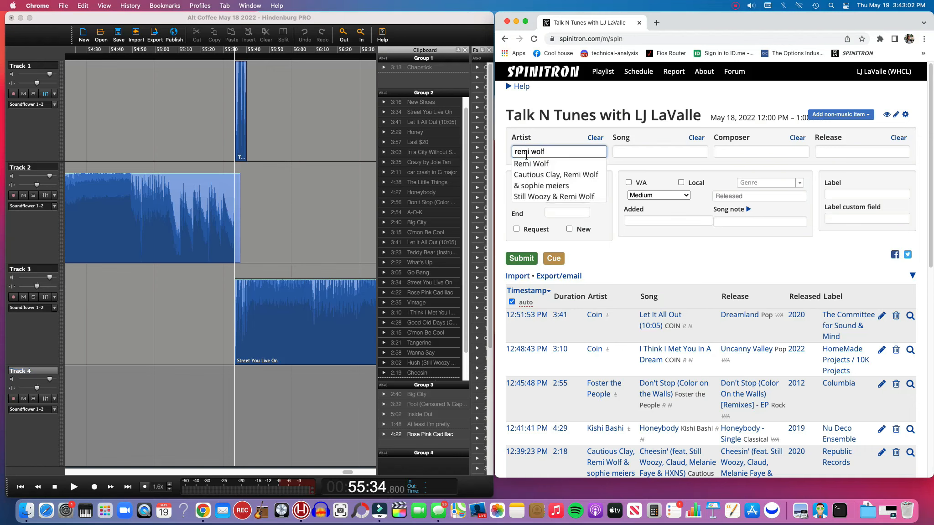
{"action": "left_click", "coordinate": [538, 162]}
{"action": "scroll", "coordinate": [655, 241], "scroll_direction": "down", "scroll_amount": 10}
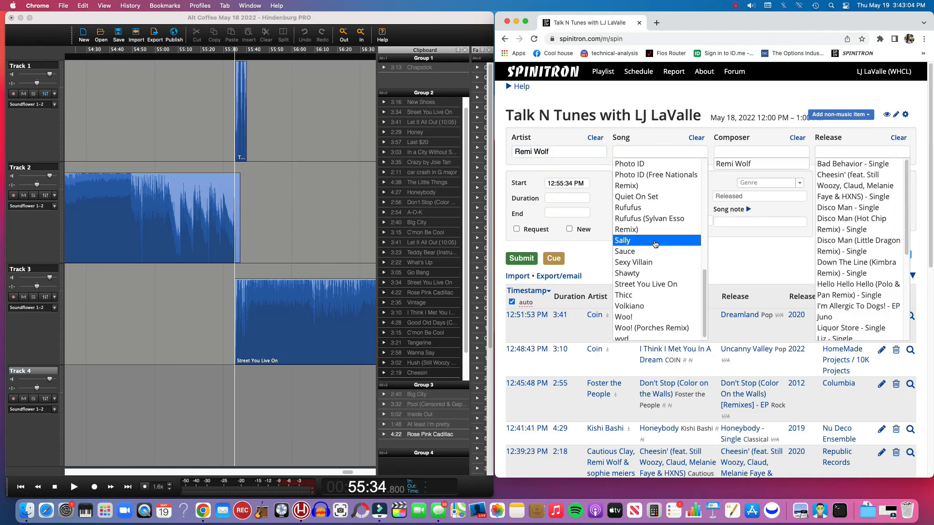
{"action": "left_click", "coordinate": [658, 279]}
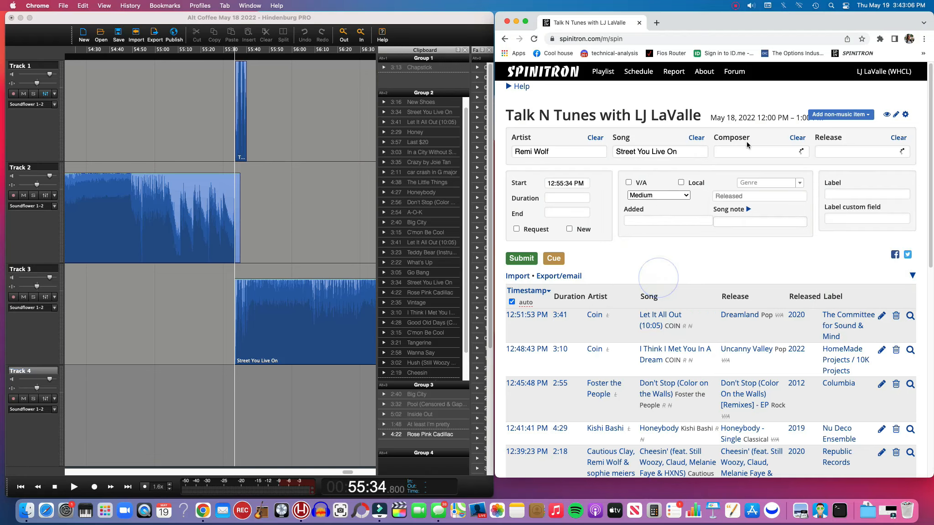
Set the composer to Remi Wolf and the release to Juno, and submit the entry
{"action": "left_click", "coordinate": [751, 162]}
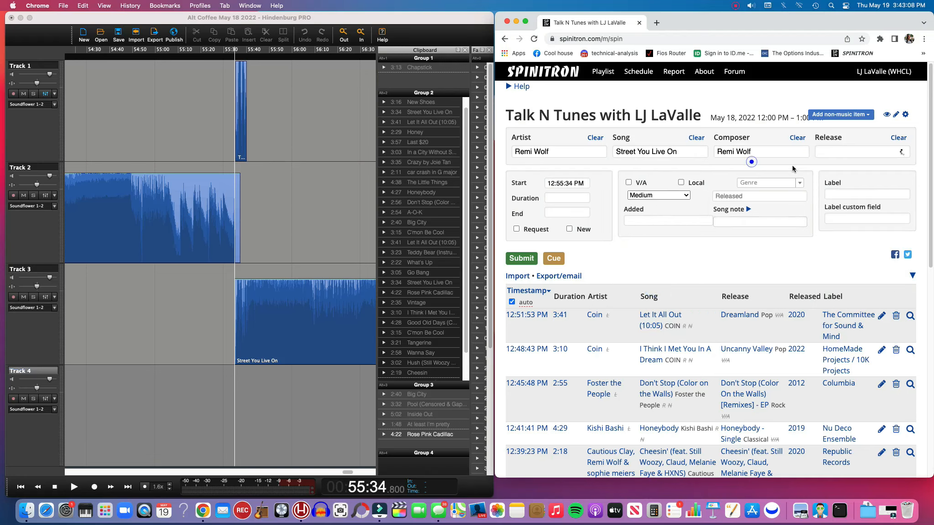
{"action": "left_click", "coordinate": [845, 162]}
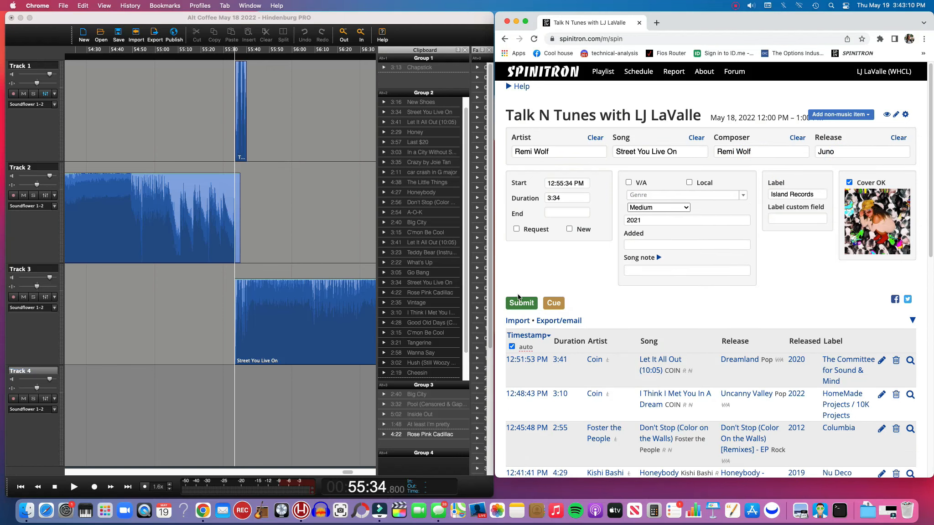
{"action": "left_click", "coordinate": [523, 303]}
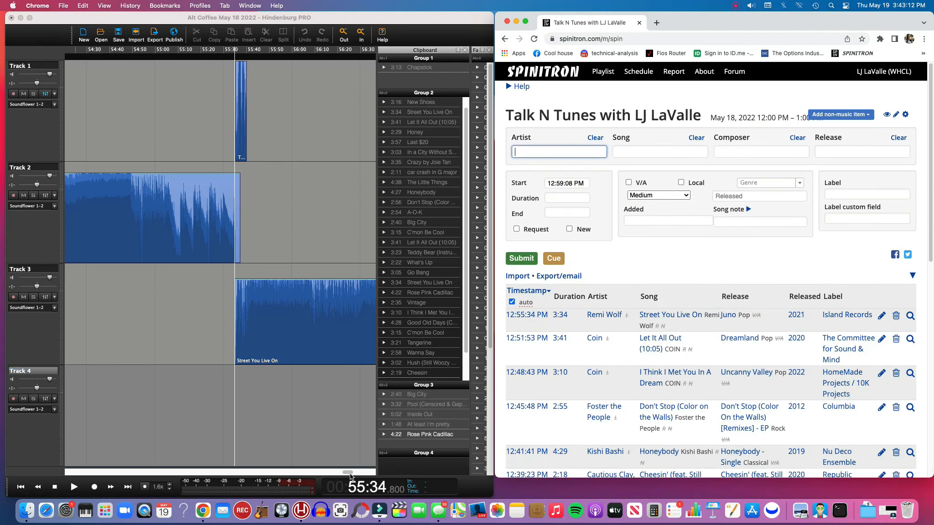
Check the end of the Hindenburg session for any clips following Street You Live On
{"action": "left_click_drag", "start_coordinate": [348, 473], "coordinate": [369, 474]}
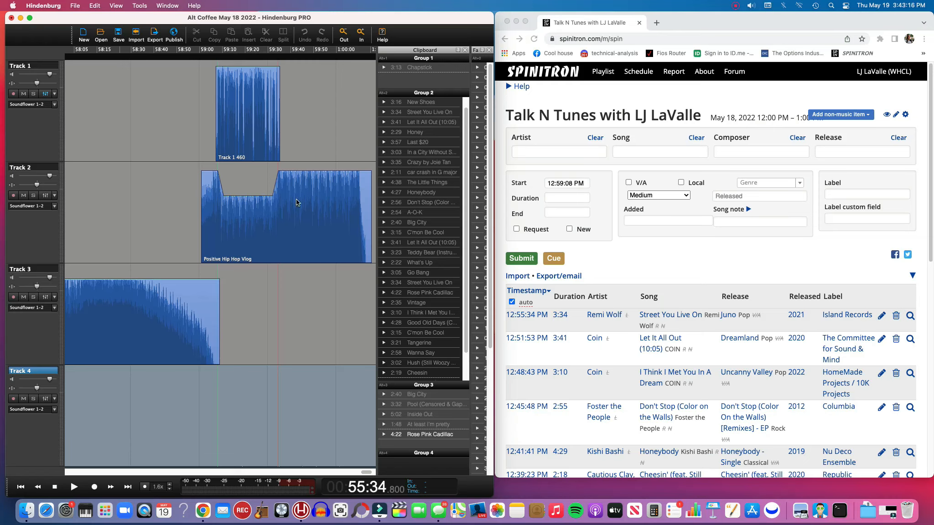
{"action": "left_click_drag", "start_coordinate": [366, 474], "coordinate": [368, 474]}
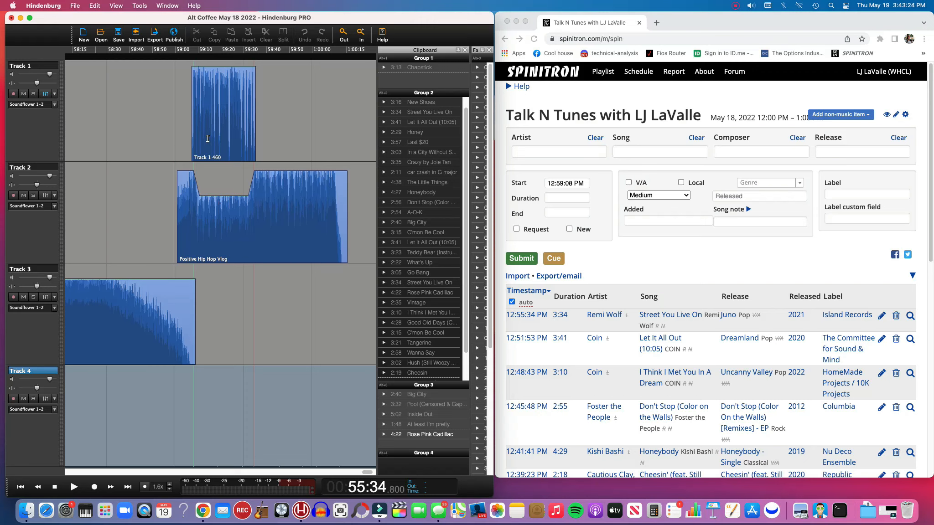
Widen the Spinitron browser window over Hindenburg and review all the songs logged in the playlist
{"action": "left_click", "coordinate": [516, 100]}
{"action": "left_click_drag", "start_coordinate": [494, 105], "coordinate": [183, 133]}
{"action": "scroll", "coordinate": [364, 287], "scroll_direction": "down", "scroll_amount": 5}
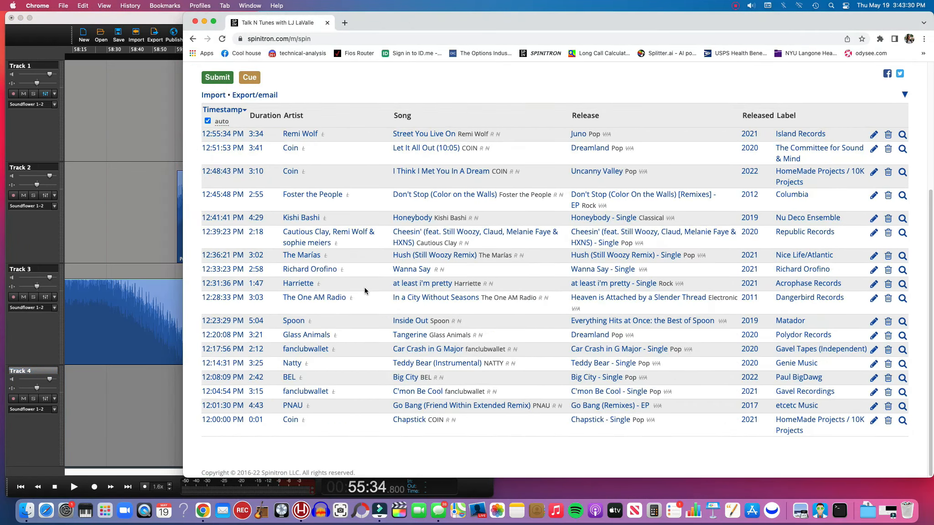
{"action": "scroll", "coordinate": [363, 292], "scroll_direction": "up", "scroll_amount": 5}
{"action": "scroll", "coordinate": [389, 283], "scroll_direction": "down", "scroll_amount": 2}
{"action": "scroll", "coordinate": [389, 283], "scroll_direction": "down", "scroll_amount": 3}
{"action": "scroll", "coordinate": [379, 280], "scroll_direction": "up", "scroll_amount": 4}
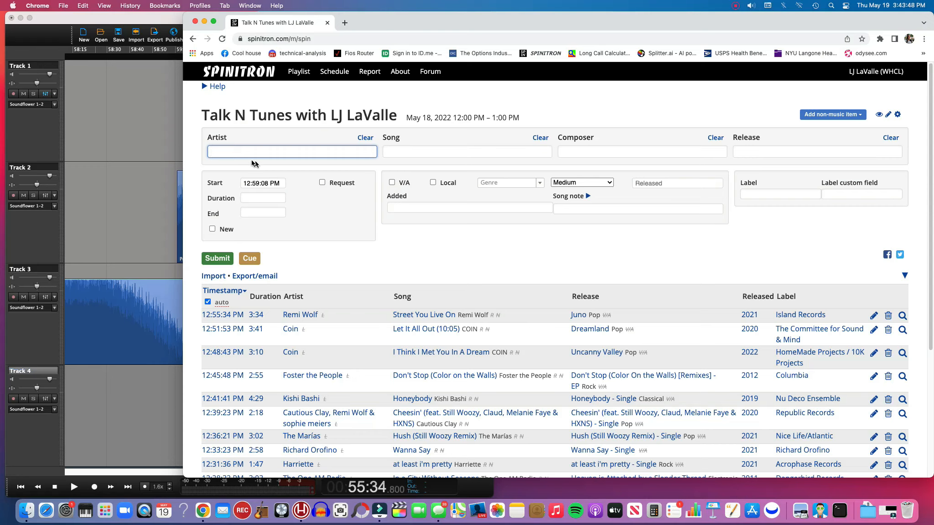
{"action": "left_click", "coordinate": [236, 153]}
{"action": "left_click", "coordinate": [228, 152]}
{"action": "left_click", "coordinate": [420, 152]}
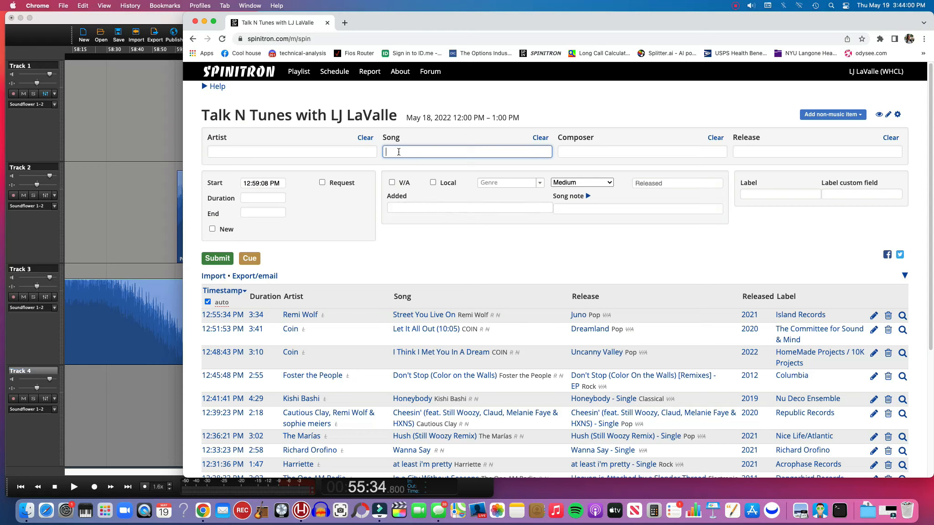
{"action": "left_click", "coordinate": [358, 152]}
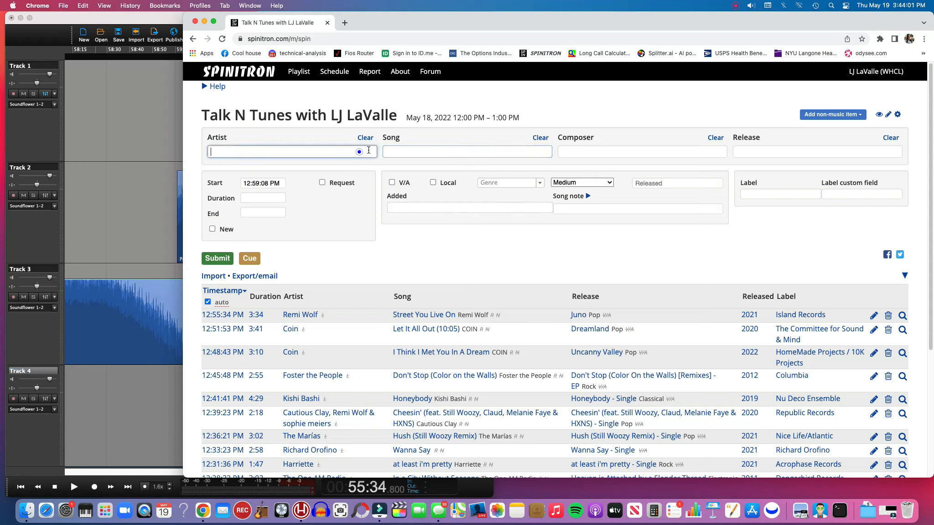
{"action": "left_click", "coordinate": [589, 150]}
{"action": "left_click", "coordinate": [672, 153]}
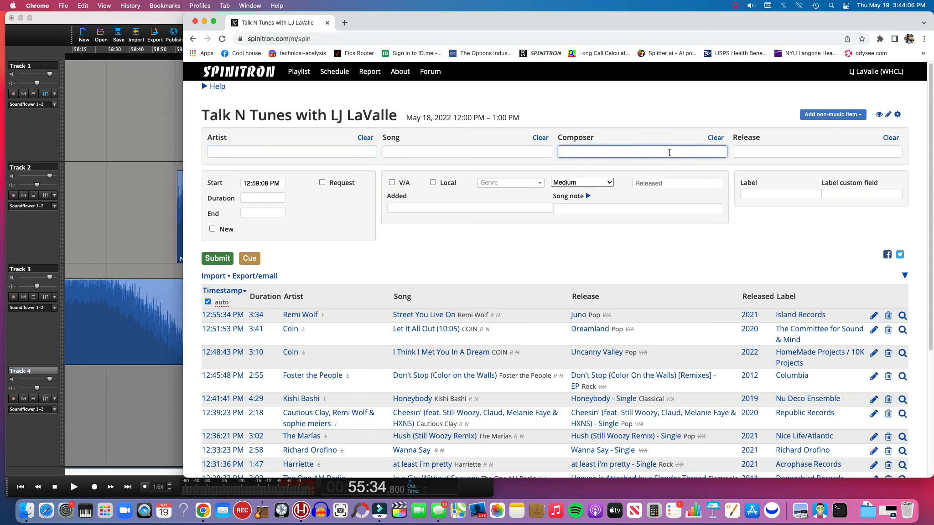
{"action": "left_click", "coordinate": [669, 152]}
{"action": "left_click", "coordinate": [761, 151]}
{"action": "left_click", "coordinate": [665, 151]}
{"action": "left_click", "coordinate": [341, 151]}
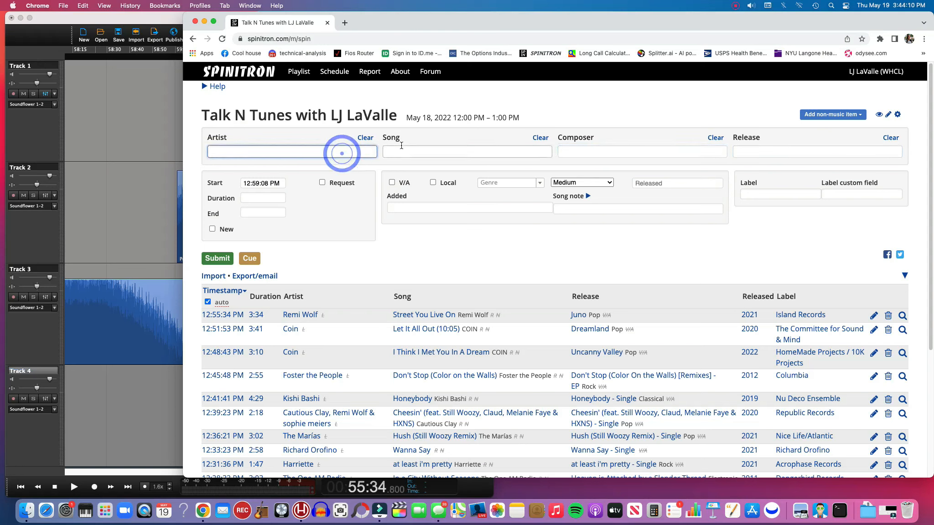
{"action": "left_click", "coordinate": [401, 147]}
{"action": "left_click", "coordinate": [351, 149]}
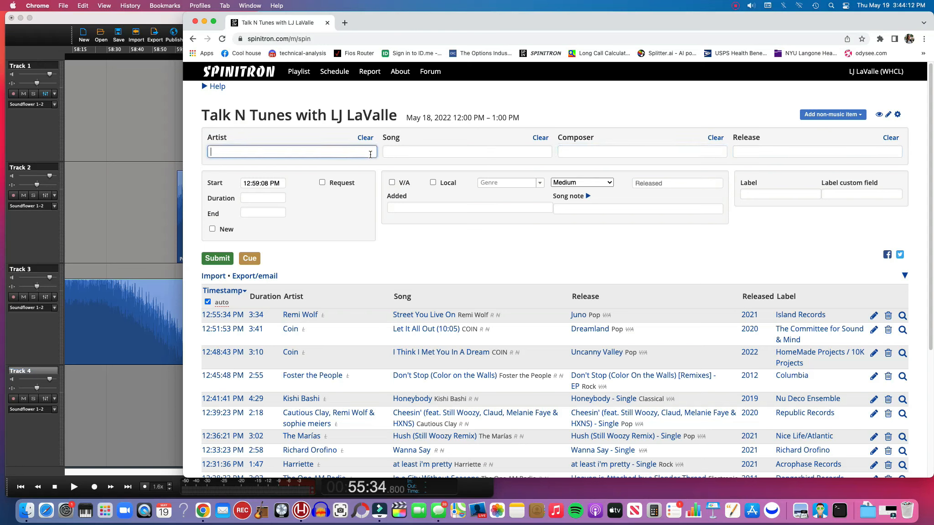
{"action": "left_click", "coordinate": [401, 152]}
{"action": "left_click", "coordinate": [355, 151]}
{"action": "left_click", "coordinate": [410, 152]}
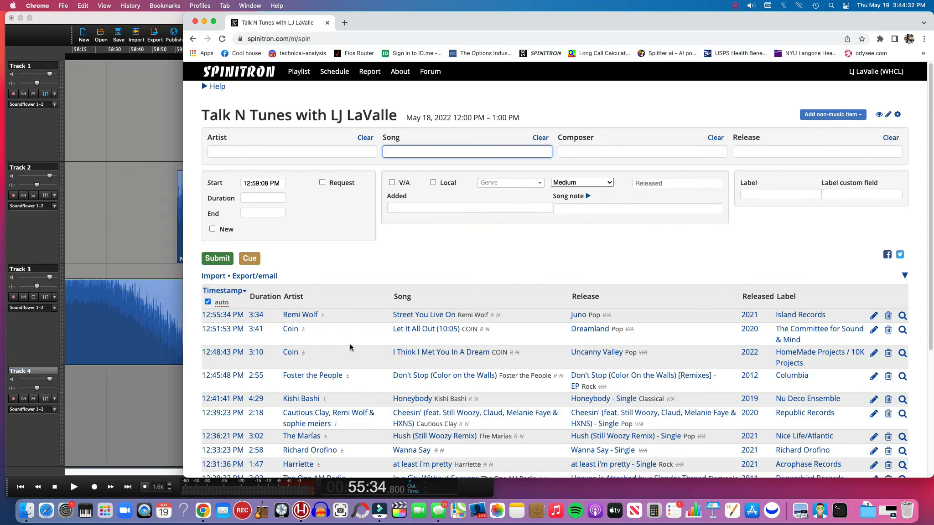
{"action": "scroll", "coordinate": [536, 296], "scroll_direction": "down", "scroll_amount": 5}
{"action": "scroll", "coordinate": [741, 337], "scroll_direction": "up", "scroll_amount": 3}
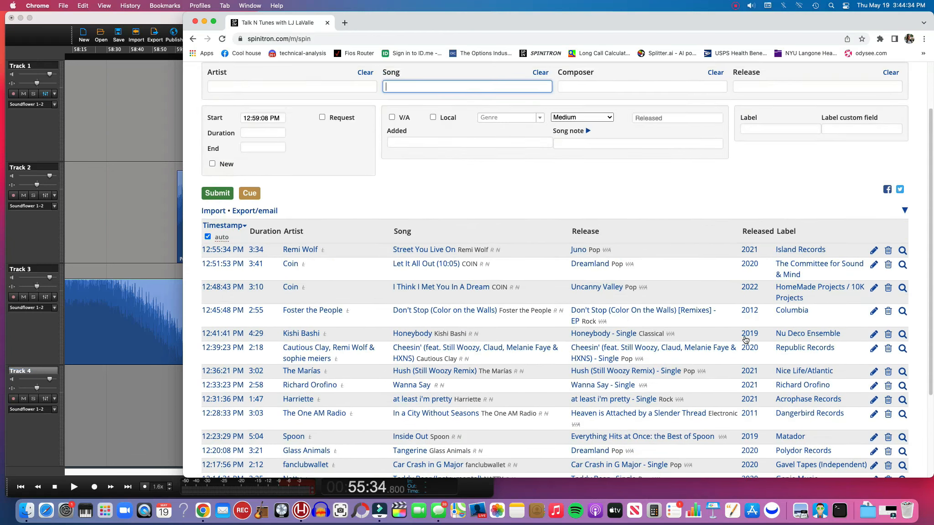
{"action": "scroll", "coordinate": [673, 330], "scroll_direction": "down", "scroll_amount": 3}
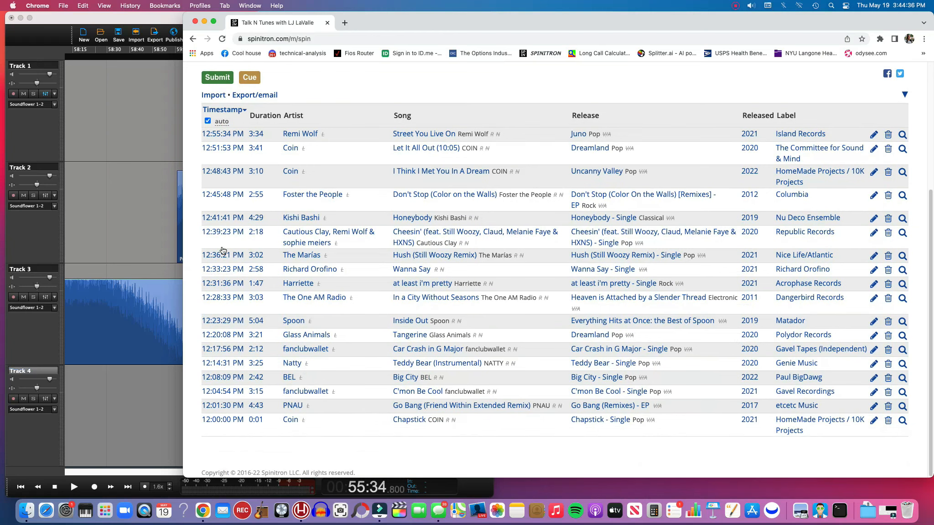
{"action": "scroll", "coordinate": [456, 310], "scroll_direction": "up", "scroll_amount": 5}
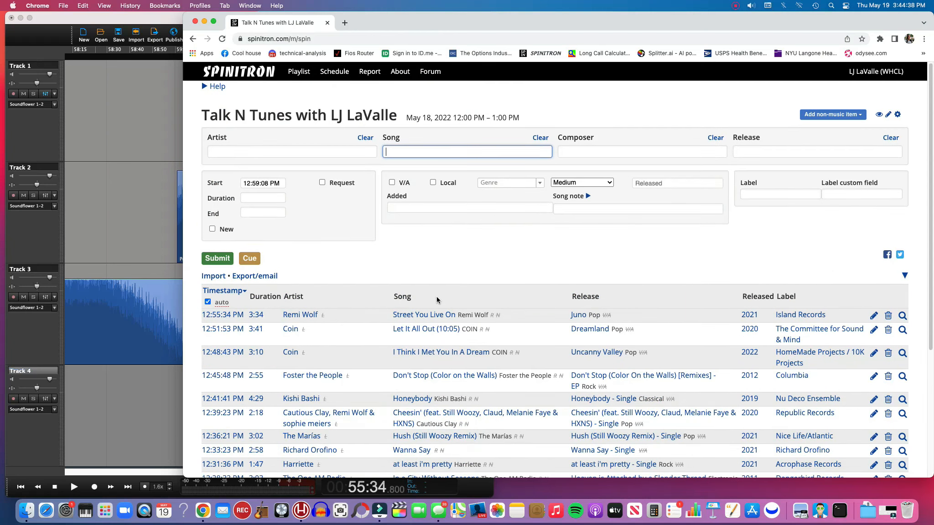